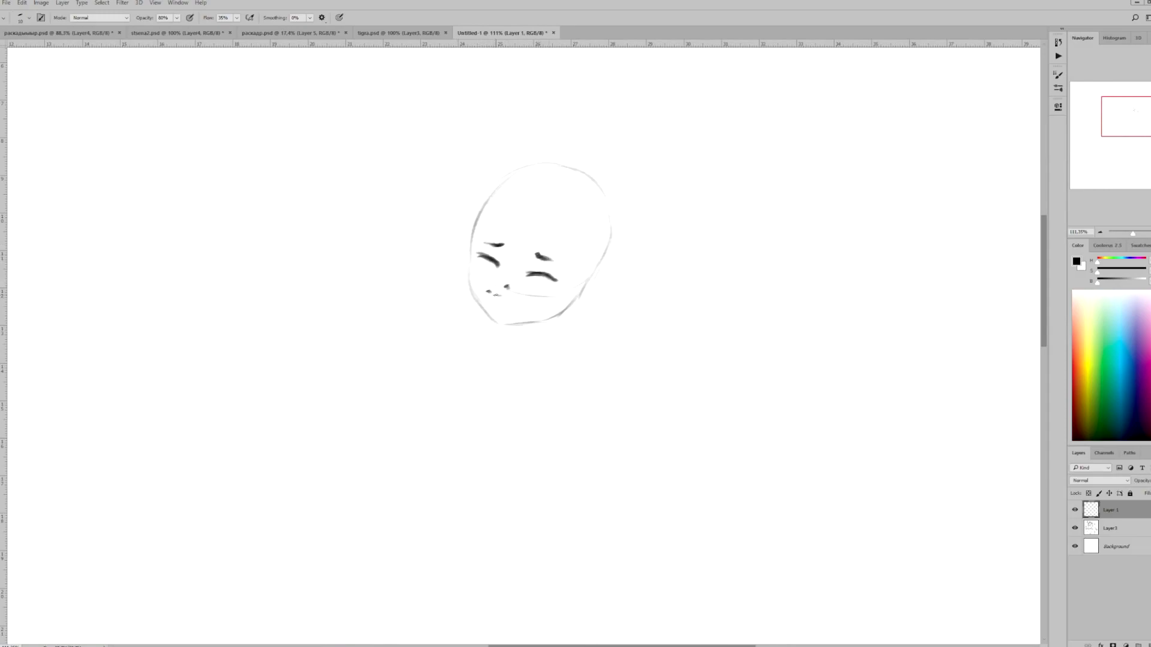
Step: Sketch the outer contour of the girl's face and the side locks of hair falling past her cheek
{"action": "mouse_move", "coordinate": [467, 258]}
{"action": "left_mouse_down"}
{"action": "mouse_move", "coordinate": [477, 300]}
{"action": "mouse_move", "coordinate": [498, 324]}
{"action": "left_mouse_up"}
{"action": "left_click_drag", "start_coordinate": [484, 199], "coordinate": [466, 254]}
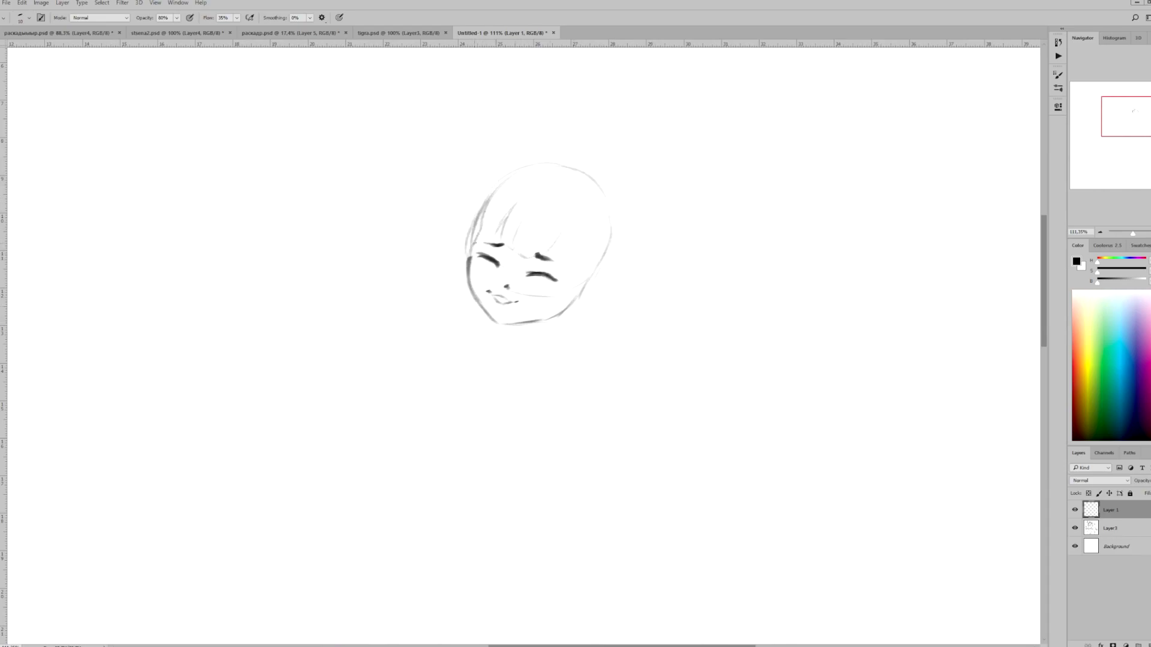
{"action": "mouse_move", "coordinate": [557, 230]}
{"action": "left_mouse_down"}
{"action": "mouse_move", "coordinate": [600, 287]}
{"action": "mouse_move", "coordinate": [611, 270]}
{"action": "mouse_move", "coordinate": [575, 288]}
{"action": "mouse_move", "coordinate": [521, 348]}
{"action": "left_mouse_up"}
{"action": "mouse_move", "coordinate": [579, 292]}
{"action": "left_mouse_down"}
{"action": "mouse_move", "coordinate": [572, 320]}
{"action": "mouse_move", "coordinate": [548, 321]}
{"action": "mouse_move", "coordinate": [531, 341]}
{"action": "left_mouse_up"}
{"action": "key", "text": "e"}
{"action": "key", "text": "b"}
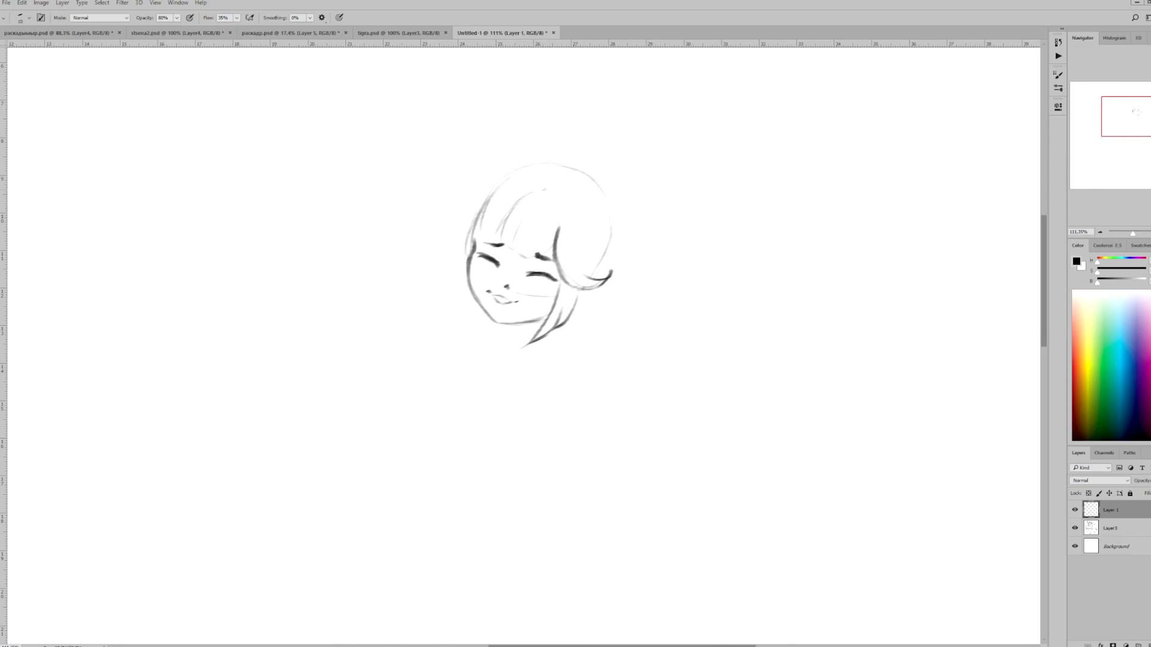
Step: Sketch the neck, shoulder and outstretched arm, from the upper arm through the bent elbow to the hand
{"action": "mouse_move", "coordinate": [546, 343]}
{"action": "left_mouse_down"}
{"action": "mouse_move", "coordinate": [552, 367]}
{"action": "mouse_move", "coordinate": [463, 392]}
{"action": "left_mouse_up"}
{"action": "left_click_drag", "start_coordinate": [551, 367], "coordinate": [506, 407]}
{"action": "left_click_drag", "start_coordinate": [385, 395], "coordinate": [451, 399]}
{"action": "left_click_drag", "start_coordinate": [382, 416], "coordinate": [451, 427]}
{"action": "left_click_drag", "start_coordinate": [472, 427], "coordinate": [496, 413]}
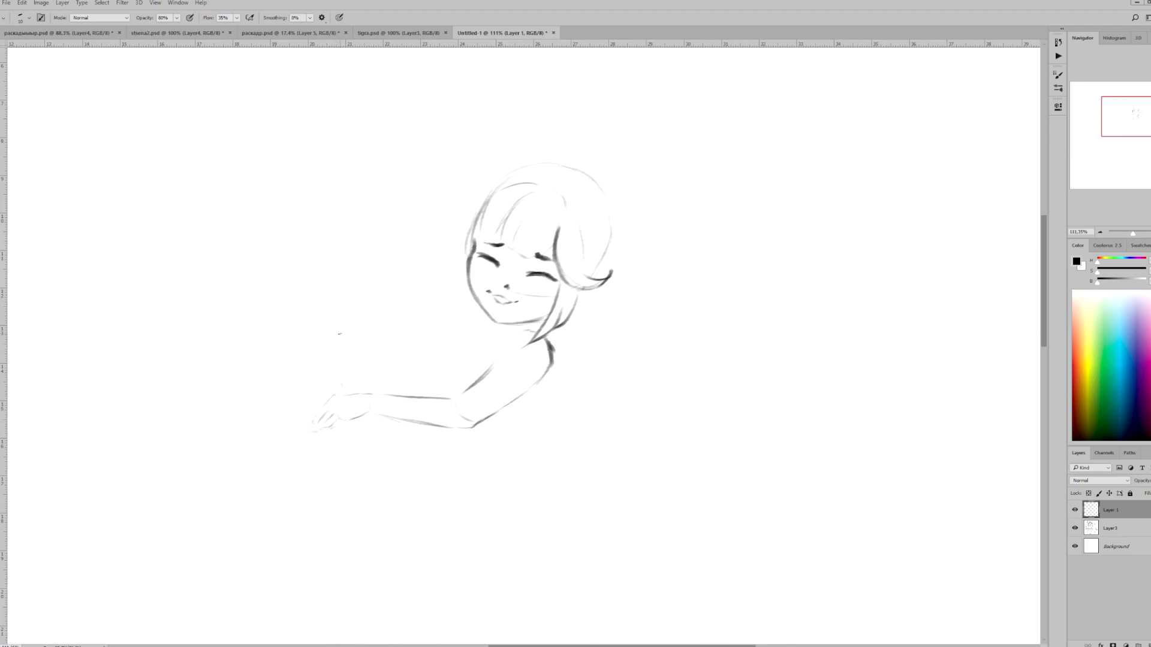
{"action": "left_click_drag", "start_coordinate": [343, 391], "coordinate": [382, 395]}
{"action": "left_click_drag", "start_coordinate": [341, 420], "coordinate": [442, 427]}
Step: Rough in the top arc of the high ponytail behind the head, erasing and undoing poor strokes
{"action": "key", "text": "e"}
{"action": "key", "text": "b"}
{"action": "mouse_move", "coordinate": [599, 217]}
{"action": "left_mouse_down"}
{"action": "mouse_move", "coordinate": [617, 211]}
{"action": "mouse_move", "coordinate": [657, 308]}
{"action": "mouse_move", "coordinate": [642, 264]}
{"action": "left_mouse_up"}
{"action": "key", "text": "ctrl+z"}
{"action": "key", "text": "e"}
{"action": "left_click_drag", "start_coordinate": [657, 307], "coordinate": [654, 267]}
{"action": "key", "text": "b"}
{"action": "left_click_drag", "start_coordinate": [599, 217], "coordinate": [618, 213]}
{"action": "mouse_move", "coordinate": [618, 217]}
{"action": "left_mouse_down"}
{"action": "mouse_move", "coordinate": [654, 277]}
{"action": "mouse_move", "coordinate": [627, 257]}
{"action": "mouse_move", "coordinate": [643, 288]}
{"action": "mouse_move", "coordinate": [610, 232]}
{"action": "mouse_move", "coordinate": [604, 243]}
{"action": "mouse_move", "coordinate": [642, 285]}
{"action": "mouse_move", "coordinate": [662, 274]}
{"action": "left_mouse_up"}
{"action": "key", "text": "ctrl+z"}
Step: Clean up the ponytail sketch and add long strands hanging beside the neck and along its outer edge
{"action": "key", "text": "e"}
{"action": "key", "text": "b"}
{"action": "key", "text": "e"}
{"action": "key", "text": "b"}
{"action": "key", "text": "e"}
{"action": "key", "text": "b"}
{"action": "left_click_drag", "start_coordinate": [572, 298], "coordinate": [580, 358]}
{"action": "left_click_drag", "start_coordinate": [653, 287], "coordinate": [657, 320]}
{"action": "scroll", "coordinate": [532, 390], "scroll_direction": "down", "scroll_amount": 2}
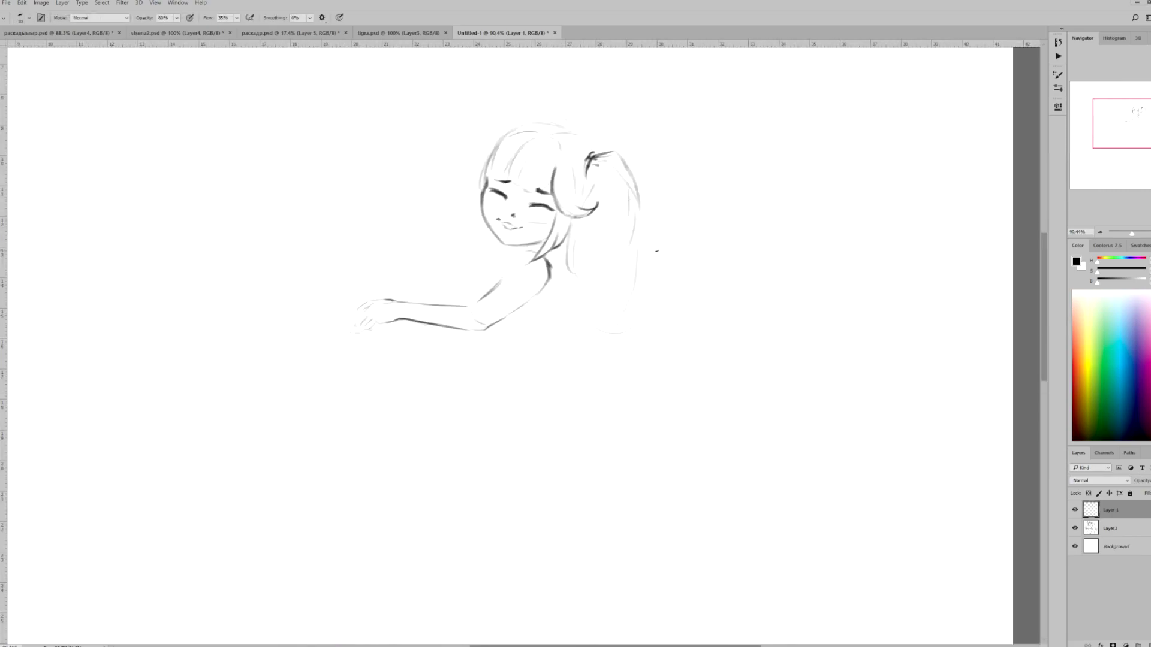
Step: Sketch the flowing inner strands of the ponytail and its jagged curled tip, undoing the last stroke
{"action": "left_click_drag", "start_coordinate": [672, 358], "coordinate": [704, 368]}
{"action": "left_click_drag", "start_coordinate": [586, 234], "coordinate": [594, 279]}
{"action": "left_click_drag", "start_coordinate": [614, 239], "coordinate": [628, 288]}
{"action": "left_click_drag", "start_coordinate": [651, 298], "coordinate": [664, 336]}
{"action": "left_click_drag", "start_coordinate": [573, 289], "coordinate": [587, 323]}
{"action": "left_click_drag", "start_coordinate": [708, 281], "coordinate": [699, 308]}
{"action": "left_click_drag", "start_coordinate": [650, 221], "coordinate": [672, 235]}
{"action": "mouse_move", "coordinate": [668, 233]}
{"action": "left_mouse_down"}
{"action": "mouse_move", "coordinate": [694, 227]}
{"action": "mouse_move", "coordinate": [661, 240]}
{"action": "left_mouse_up"}
{"action": "mouse_move", "coordinate": [669, 247]}
{"action": "left_mouse_down"}
{"action": "mouse_move", "coordinate": [694, 249]}
{"action": "mouse_move", "coordinate": [683, 248]}
{"action": "mouse_move", "coordinate": [709, 283]}
{"action": "mouse_move", "coordinate": [684, 310]}
{"action": "left_mouse_up"}
{"action": "key", "text": "ctrl+z"}
Step: Draw the ponytail's large sweeping outer curve and add pointed ribbon tails at the hair tie
{"action": "mouse_move", "coordinate": [667, 202]}
{"action": "left_mouse_down"}
{"action": "mouse_move", "coordinate": [655, 240]}
{"action": "mouse_move", "coordinate": [734, 212]}
{"action": "mouse_move", "coordinate": [762, 282]}
{"action": "mouse_move", "coordinate": [717, 372]}
{"action": "left_mouse_up"}
{"action": "mouse_move", "coordinate": [590, 345]}
{"action": "left_mouse_down"}
{"action": "mouse_move", "coordinate": [676, 378]}
{"action": "mouse_move", "coordinate": [755, 327]}
{"action": "left_mouse_up"}
{"action": "left_click_drag", "start_coordinate": [580, 317], "coordinate": [599, 360]}
{"action": "left_click_drag", "start_coordinate": [568, 247], "coordinate": [552, 324]}
{"action": "left_click_drag", "start_coordinate": [591, 158], "coordinate": [667, 127]}
{"action": "mouse_move", "coordinate": [667, 129]}
{"action": "left_mouse_down"}
{"action": "mouse_move", "coordinate": [615, 175]}
{"action": "mouse_move", "coordinate": [653, 197]}
{"action": "left_mouse_up"}
{"action": "mouse_move", "coordinate": [591, 178]}
{"action": "left_mouse_down"}
{"action": "mouse_move", "coordinate": [617, 234]}
{"action": "mouse_move", "coordinate": [542, 307]}
{"action": "left_mouse_up"}
Step: Sketch the off-shoulder neckline across the chest and the side of the torso
{"action": "left_click_drag", "start_coordinate": [474, 269], "coordinate": [509, 274]}
{"action": "left_click_drag", "start_coordinate": [474, 282], "coordinate": [499, 286]}
{"action": "mouse_move", "coordinate": [511, 283]}
{"action": "left_mouse_down"}
{"action": "mouse_move", "coordinate": [506, 234]}
{"action": "mouse_move", "coordinate": [498, 262]}
{"action": "mouse_move", "coordinate": [524, 253]}
{"action": "mouse_move", "coordinate": [533, 316]}
{"action": "mouse_move", "coordinate": [520, 347]}
{"action": "left_mouse_up"}
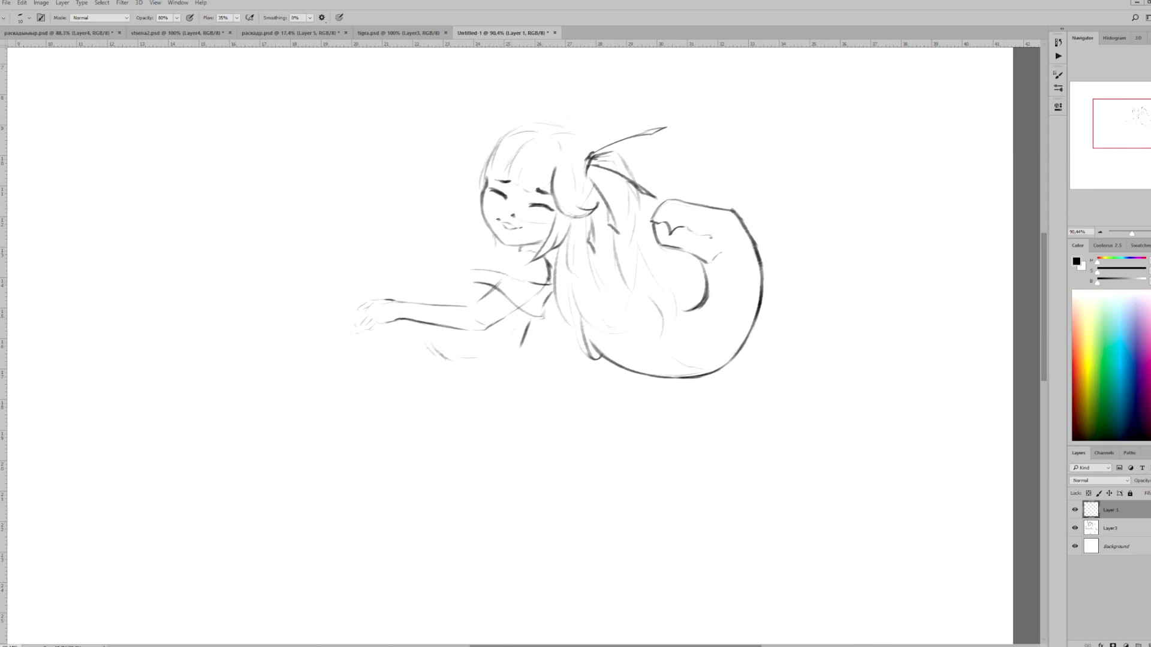
Step: Rough in the thighs, the knee of the bent leg and the front of the standing leg
{"action": "left_click_drag", "start_coordinate": [532, 545], "coordinate": [560, 558]}
{"action": "left_click_drag", "start_coordinate": [581, 541], "coordinate": [577, 569]}
{"action": "scroll", "coordinate": [577, 570], "scroll_direction": "down", "scroll_amount": 2}
{"action": "left_click_drag", "start_coordinate": [483, 394], "coordinate": [520, 437]}
{"action": "left_click_drag", "start_coordinate": [439, 356], "coordinate": [433, 432]}
{"action": "left_click_drag", "start_coordinate": [447, 459], "coordinate": [459, 489]}
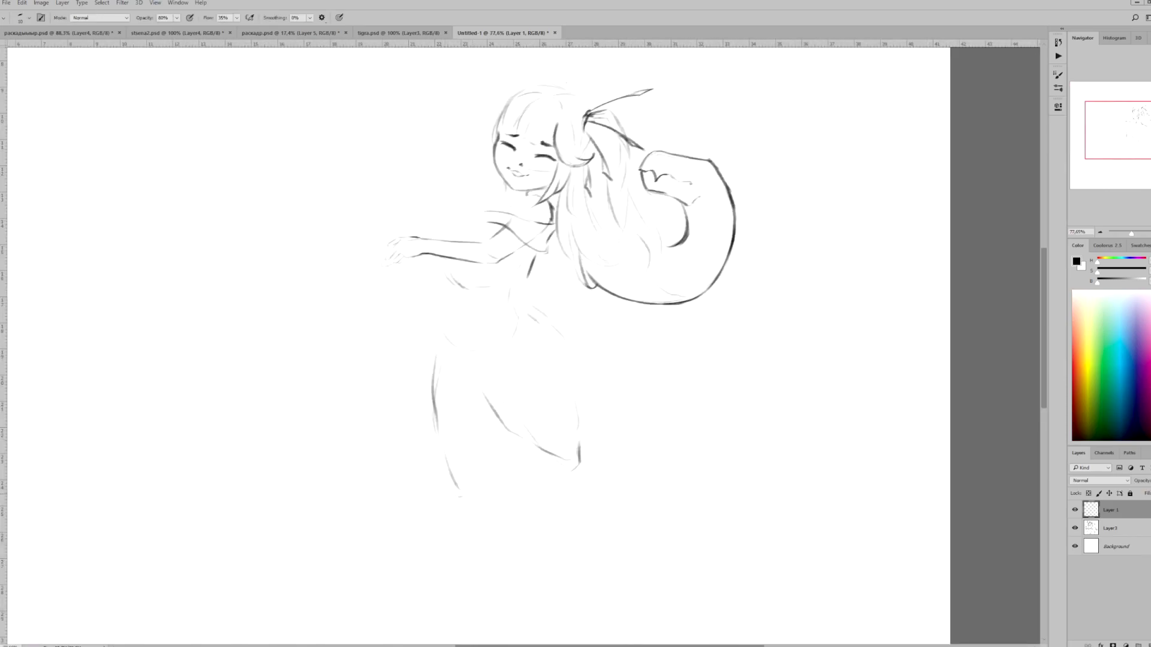
Step: Sketch the standing leg's front and back contours from the thigh down to the ankle
{"action": "scroll", "coordinate": [473, 300], "scroll_direction": "down", "scroll_amount": 3}
{"action": "mouse_move", "coordinate": [475, 417]}
{"action": "left_mouse_down"}
{"action": "mouse_move", "coordinate": [433, 392]}
{"action": "mouse_move", "coordinate": [454, 496]}
{"action": "left_mouse_up"}
{"action": "left_click_drag", "start_coordinate": [436, 426], "coordinate": [438, 480]}
{"action": "left_click_drag", "start_coordinate": [481, 321], "coordinate": [466, 406]}
{"action": "left_click_drag", "start_coordinate": [422, 330], "coordinate": [433, 368]}
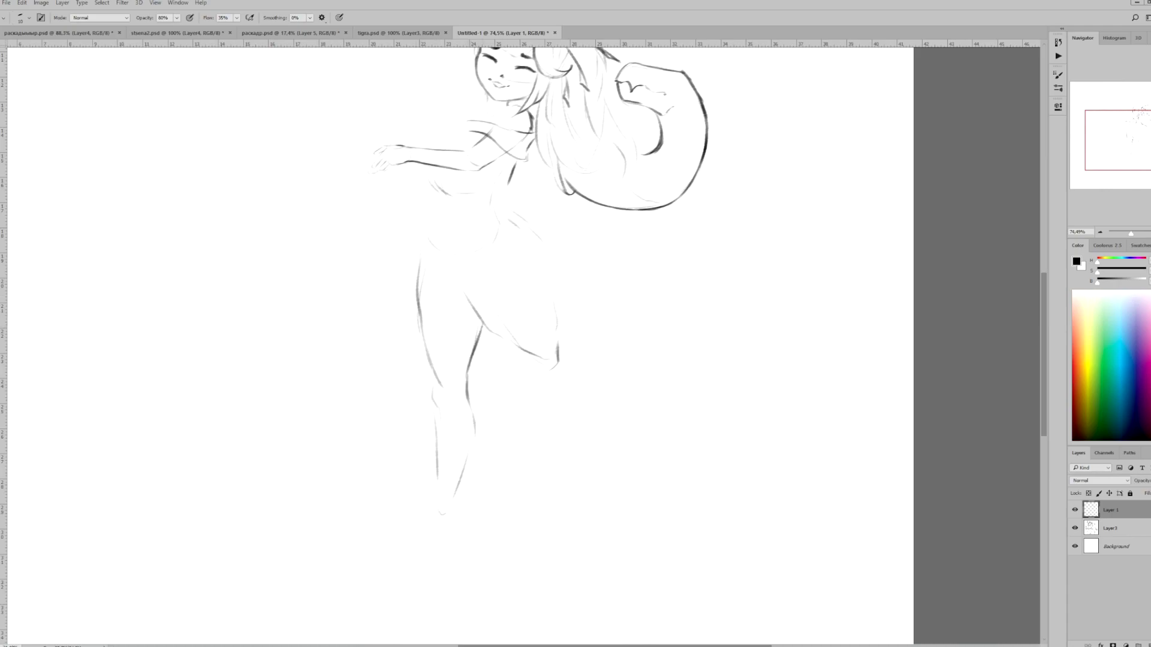
Step: Draw a wide sleeve with a folded cuff around the outstretched arm, erasing overlapping arm lines
{"action": "mouse_move", "coordinate": [514, 172]}
{"action": "left_mouse_down"}
{"action": "mouse_move", "coordinate": [493, 203]}
{"action": "mouse_move", "coordinate": [476, 194]}
{"action": "left_mouse_up"}
{"action": "left_click_drag", "start_coordinate": [519, 157], "coordinate": [508, 169]}
{"action": "mouse_move", "coordinate": [444, 150]}
{"action": "left_mouse_down"}
{"action": "mouse_move", "coordinate": [440, 208]}
{"action": "mouse_move", "coordinate": [498, 198]}
{"action": "left_mouse_up"}
{"action": "mouse_move", "coordinate": [442, 145]}
{"action": "left_mouse_down"}
{"action": "mouse_move", "coordinate": [507, 162]}
{"action": "mouse_move", "coordinate": [437, 210]}
{"action": "left_mouse_up"}
{"action": "key", "text": "e"}
{"action": "key", "text": "b"}
{"action": "left_click_drag", "start_coordinate": [423, 142], "coordinate": [442, 144]}
{"action": "left_click_drag", "start_coordinate": [422, 165], "coordinate": [426, 209]}
{"action": "key", "text": "e"}
{"action": "mouse_move", "coordinate": [437, 147]}
{"action": "left_mouse_down"}
{"action": "mouse_move", "coordinate": [433, 201]}
{"action": "mouse_move", "coordinate": [450, 155]}
{"action": "left_mouse_up"}
{"action": "key", "text": "b"}
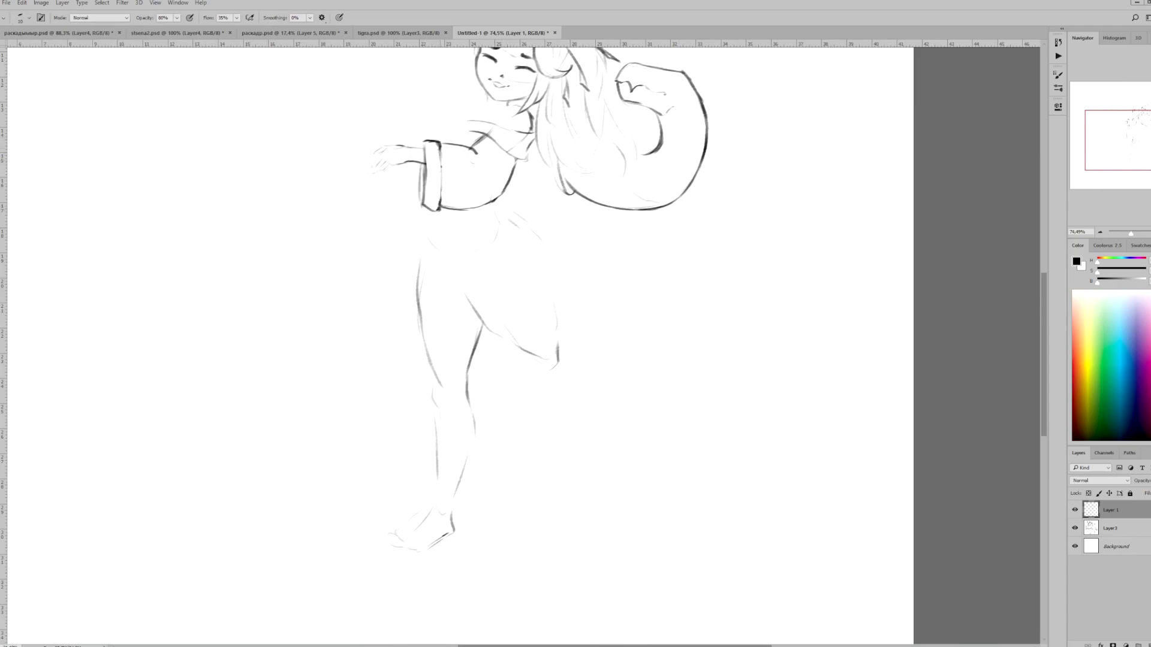
Step: Draw the waistband and the straight front panel of the skirt down to its curved hem
{"action": "left_click_drag", "start_coordinate": [497, 200], "coordinate": [495, 221]}
{"action": "left_click_drag", "start_coordinate": [427, 233], "coordinate": [495, 223]}
{"action": "left_click_drag", "start_coordinate": [426, 209], "coordinate": [428, 230]}
{"action": "mouse_move", "coordinate": [472, 234]}
{"action": "left_mouse_down"}
{"action": "mouse_move", "coordinate": [495, 218]}
{"action": "mouse_move", "coordinate": [495, 326]}
{"action": "left_mouse_up"}
{"action": "left_click_drag", "start_coordinate": [430, 346], "coordinate": [497, 338]}
{"action": "left_click_drag", "start_coordinate": [492, 293], "coordinate": [495, 333]}
{"action": "left_click_drag", "start_coordinate": [427, 231], "coordinate": [442, 345]}
Step: Draw the rear part of the skirt around the bent thigh and erase stray construction lines
{"action": "mouse_move", "coordinate": [509, 219]}
{"action": "left_mouse_down"}
{"action": "mouse_move", "coordinate": [550, 312]}
{"action": "mouse_move", "coordinate": [496, 336]}
{"action": "mouse_move", "coordinate": [523, 224]}
{"action": "left_mouse_up"}
{"action": "left_click_drag", "start_coordinate": [552, 283], "coordinate": [559, 327]}
{"action": "key", "text": "e"}
{"action": "mouse_move", "coordinate": [569, 263]}
{"action": "left_mouse_down"}
{"action": "mouse_move", "coordinate": [556, 268]}
{"action": "mouse_move", "coordinate": [553, 328]}
{"action": "mouse_move", "coordinate": [497, 369]}
{"action": "mouse_move", "coordinate": [507, 485]}
{"action": "left_mouse_up"}
{"action": "key", "text": "b"}
{"action": "mouse_move", "coordinate": [538, 389]}
{"action": "left_mouse_down"}
{"action": "mouse_move", "coordinate": [521, 497]}
{"action": "mouse_move", "coordinate": [485, 501]}
{"action": "mouse_move", "coordinate": [503, 360]}
{"action": "left_mouse_up"}
{"action": "key", "text": "e"}
{"action": "left_click_drag", "start_coordinate": [513, 268], "coordinate": [617, 437]}
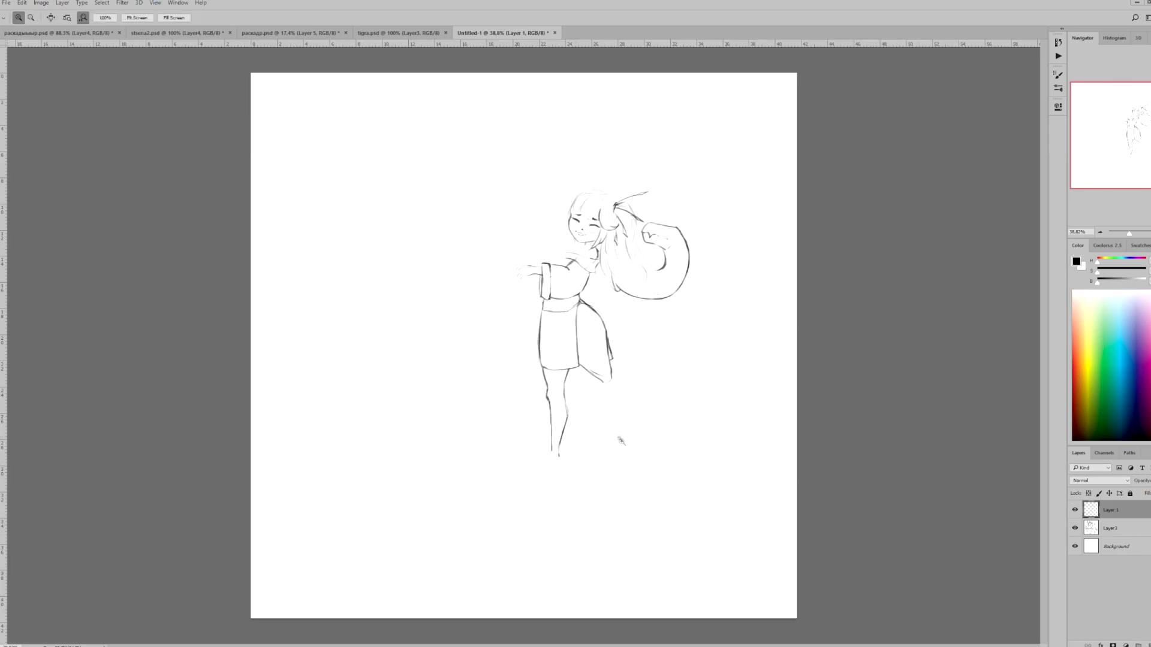
Step: Refine the standing leg's contour and draw its foot in a thick-soled sandal
{"action": "key", "text": "b"}
{"action": "mouse_move", "coordinate": [460, 456]}
{"action": "left_mouse_down"}
{"action": "mouse_move", "coordinate": [417, 493]}
{"action": "mouse_move", "coordinate": [480, 494]}
{"action": "mouse_move", "coordinate": [437, 505]}
{"action": "mouse_move", "coordinate": [422, 491]}
{"action": "left_mouse_up"}
{"action": "left_click_drag", "start_coordinate": [491, 305], "coordinate": [503, 373]}
{"action": "scroll", "coordinate": [637, 556], "scroll_direction": "down", "scroll_amount": 3}
{"action": "scroll", "coordinate": [527, 543], "scroll_direction": "up", "scroll_amount": 5}
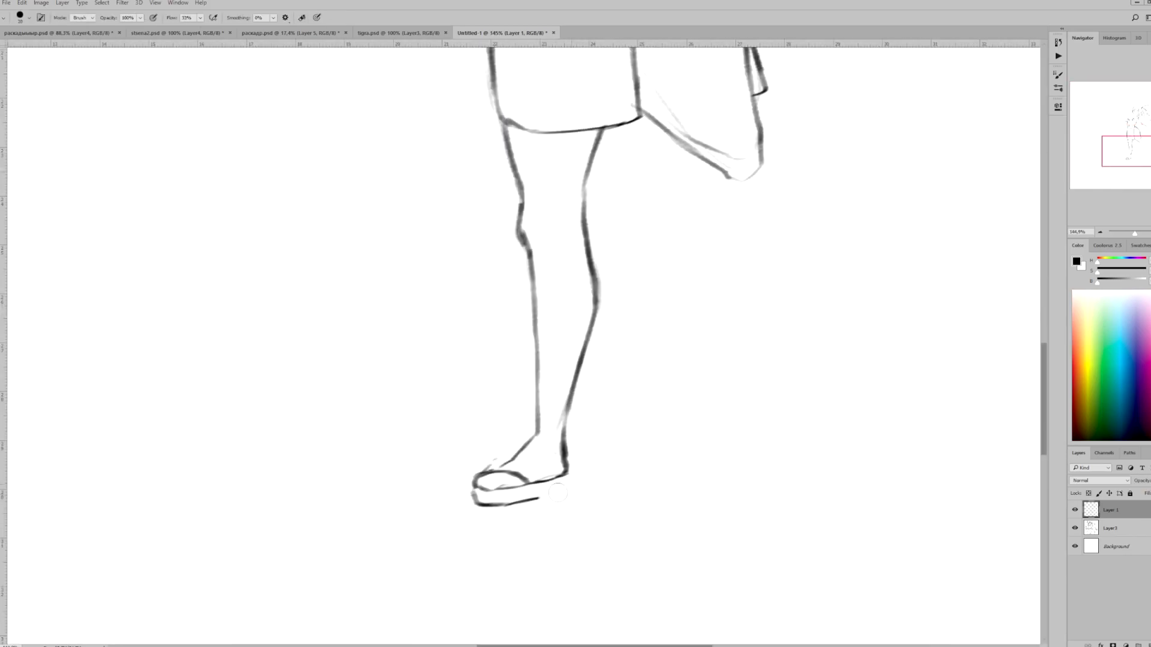
{"action": "left_click_drag", "start_coordinate": [493, 503], "coordinate": [568, 501]}
{"action": "mouse_move", "coordinate": [520, 485]}
{"action": "left_mouse_down"}
{"action": "mouse_move", "coordinate": [569, 500]}
{"action": "mouse_move", "coordinate": [574, 477]}
{"action": "left_mouse_up"}
{"action": "left_click_drag", "start_coordinate": [474, 491], "coordinate": [475, 501]}
{"action": "scroll", "coordinate": [546, 352], "scroll_direction": "down", "scroll_amount": 5}
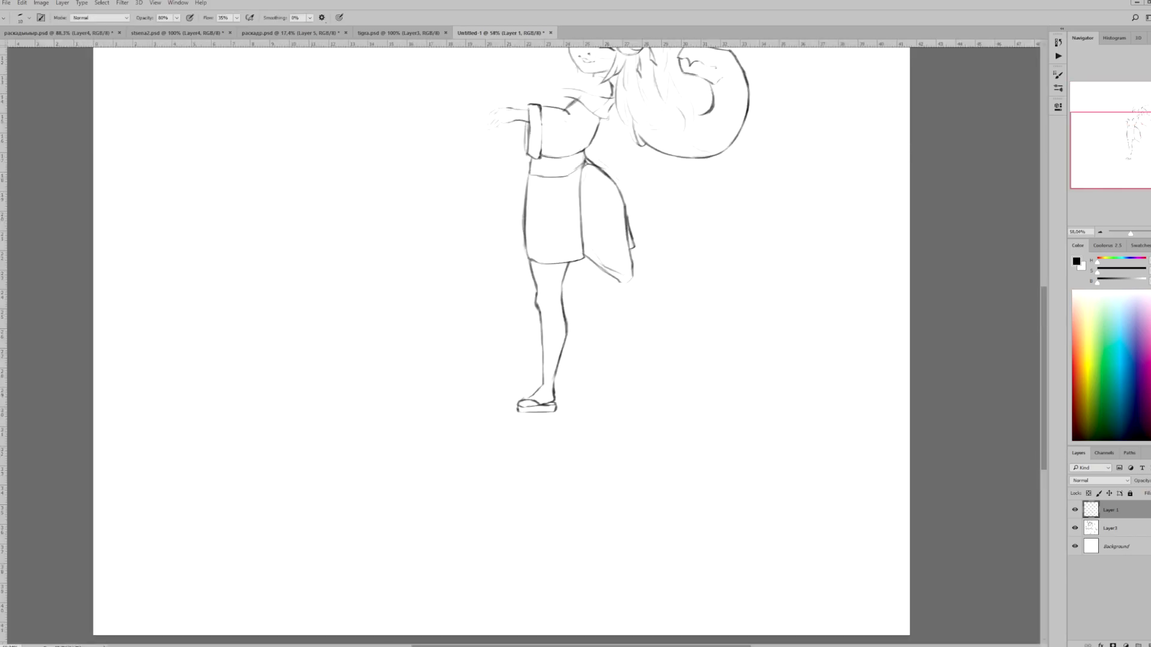
Step: Draw the lower part of the bent leg extending back from the raised knee toward the foot
{"action": "scroll", "coordinate": [550, 364], "scroll_direction": "up", "scroll_amount": 6}
{"action": "mouse_move", "coordinate": [510, 408]}
{"action": "left_mouse_down"}
{"action": "mouse_move", "coordinate": [517, 429]}
{"action": "mouse_move", "coordinate": [579, 396]}
{"action": "mouse_move", "coordinate": [563, 470]}
{"action": "mouse_move", "coordinate": [554, 413]}
{"action": "mouse_move", "coordinate": [566, 462]}
{"action": "mouse_move", "coordinate": [576, 398]}
{"action": "mouse_move", "coordinate": [563, 478]}
{"action": "mouse_move", "coordinate": [480, 420]}
{"action": "mouse_move", "coordinate": [645, 334]}
{"action": "left_mouse_up"}
{"action": "key", "text": "e"}
{"action": "key", "text": "b"}
{"action": "key", "text": "z"}
{"action": "key", "text": "b"}
{"action": "left_click_drag", "start_coordinate": [552, 309], "coordinate": [605, 293]}
{"action": "mouse_move", "coordinate": [540, 364]}
{"action": "left_mouse_down"}
{"action": "mouse_move", "coordinate": [611, 311]}
{"action": "mouse_move", "coordinate": [650, 303]}
{"action": "mouse_move", "coordinate": [636, 330]}
{"action": "left_mouse_up"}
Step: Draw the raised foot with its shoe, sole and straps, and undo the last stroke
{"action": "mouse_move", "coordinate": [634, 283]}
{"action": "left_mouse_down"}
{"action": "mouse_move", "coordinate": [658, 318]}
{"action": "mouse_move", "coordinate": [629, 324]}
{"action": "left_mouse_up"}
{"action": "left_click_drag", "start_coordinate": [638, 289], "coordinate": [656, 331]}
{"action": "mouse_move", "coordinate": [614, 272]}
{"action": "left_mouse_down"}
{"action": "mouse_move", "coordinate": [663, 303]}
{"action": "mouse_move", "coordinate": [613, 314]}
{"action": "left_mouse_up"}
{"action": "mouse_move", "coordinate": [624, 309]}
{"action": "left_mouse_down"}
{"action": "mouse_move", "coordinate": [611, 336]}
{"action": "mouse_move", "coordinate": [620, 321]}
{"action": "left_mouse_up"}
{"action": "mouse_move", "coordinate": [581, 294]}
{"action": "left_mouse_down"}
{"action": "mouse_move", "coordinate": [599, 287]}
{"action": "mouse_move", "coordinate": [581, 296]}
{"action": "left_mouse_up"}
{"action": "mouse_move", "coordinate": [603, 297]}
{"action": "left_mouse_down"}
{"action": "mouse_move", "coordinate": [549, 309]}
{"action": "mouse_move", "coordinate": [531, 366]}
{"action": "mouse_move", "coordinate": [550, 411]}
{"action": "left_mouse_up"}
{"action": "key", "text": "ctrl+0"}
{"action": "scroll", "coordinate": [539, 300], "scroll_direction": "up", "scroll_amount": 5}
{"action": "key", "text": "ctrl+z"}
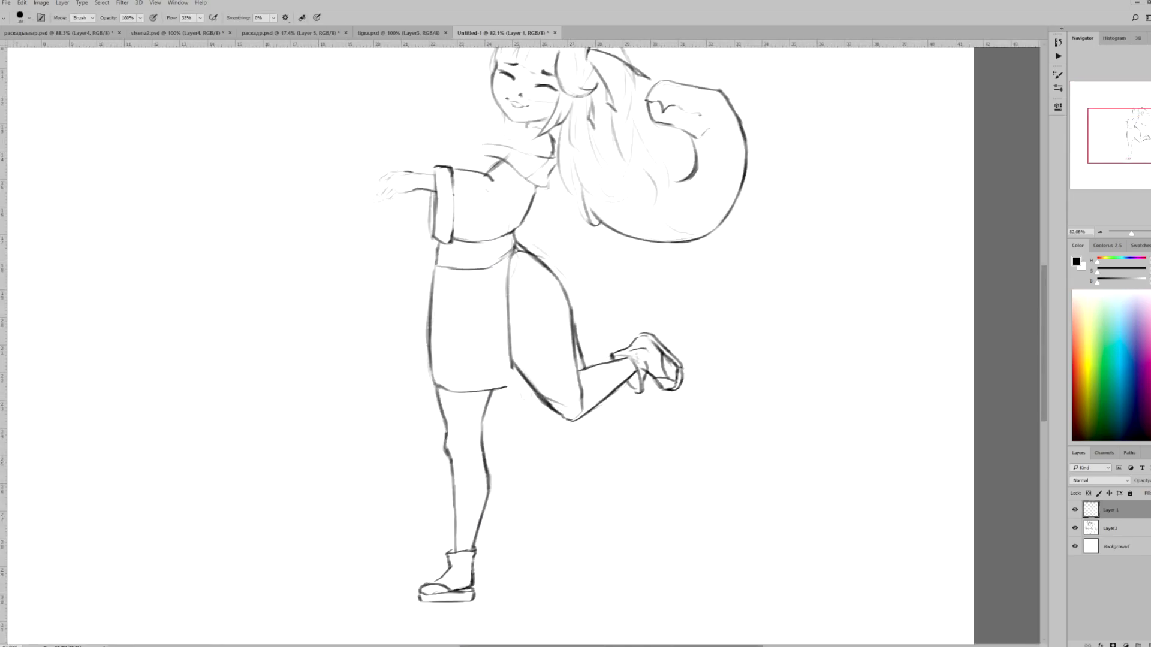
Step: Erase parts of the standing foot's shoe and redraw the ankle, instep and toe outline
{"action": "key", "text": "e"}
{"action": "mouse_move", "coordinate": [419, 585]}
{"action": "left_mouse_down"}
{"action": "mouse_move", "coordinate": [473, 590]}
{"action": "mouse_move", "coordinate": [447, 605]}
{"action": "left_mouse_up"}
{"action": "key", "text": "b"}
{"action": "mouse_move", "coordinate": [447, 606]}
{"action": "left_mouse_down"}
{"action": "mouse_move", "coordinate": [474, 584]}
{"action": "mouse_move", "coordinate": [446, 611]}
{"action": "left_mouse_up"}
{"action": "scroll", "coordinate": [456, 599], "scroll_direction": "down", "scroll_amount": 1}
{"action": "left_click_drag", "start_coordinate": [426, 477], "coordinate": [417, 494]}
{"action": "mouse_move", "coordinate": [422, 487]}
{"action": "left_mouse_down"}
{"action": "mouse_move", "coordinate": [400, 509]}
{"action": "mouse_move", "coordinate": [413, 521]}
{"action": "left_mouse_up"}
{"action": "mouse_move", "coordinate": [410, 520]}
{"action": "left_mouse_down"}
{"action": "mouse_move", "coordinate": [431, 510]}
{"action": "mouse_move", "coordinate": [406, 497]}
{"action": "mouse_move", "coordinate": [420, 520]}
{"action": "left_mouse_up"}
{"action": "key", "text": "e"}
{"action": "left_click_drag", "start_coordinate": [449, 488], "coordinate": [433, 520]}
{"action": "key", "text": "b"}
{"action": "left_click_drag", "start_coordinate": [445, 485], "coordinate": [431, 520]}
Step: Retouch the standing leg's knee contour and redraw the ankle, heel and sole of its foot
{"action": "left_click_drag", "start_coordinate": [423, 367], "coordinate": [433, 385]}
{"action": "key", "text": "e"}
{"action": "left_click_drag", "start_coordinate": [405, 491], "coordinate": [446, 516]}
{"action": "key", "text": "b"}
{"action": "left_click_drag", "start_coordinate": [444, 472], "coordinate": [444, 520]}
{"action": "left_click_drag", "start_coordinate": [423, 476], "coordinate": [408, 526]}
{"action": "left_click_drag", "start_coordinate": [407, 524], "coordinate": [433, 527]}
{"action": "left_click_drag", "start_coordinate": [446, 480], "coordinate": [435, 528]}
{"action": "left_click_drag", "start_coordinate": [411, 512], "coordinate": [447, 528]}
Step: Erase rough lines around the standing foot and redraw the shoe's toe and heel contours
{"action": "key", "text": "e"}
{"action": "left_click_drag", "start_coordinate": [411, 525], "coordinate": [425, 531]}
{"action": "left_click_drag", "start_coordinate": [444, 483], "coordinate": [436, 527]}
{"action": "key", "text": "b"}
{"action": "key", "text": "e"}
{"action": "mouse_move", "coordinate": [448, 480]}
{"action": "left_mouse_down"}
{"action": "mouse_move", "coordinate": [431, 525]}
{"action": "mouse_move", "coordinate": [446, 515]}
{"action": "mouse_move", "coordinate": [450, 489]}
{"action": "mouse_move", "coordinate": [457, 514]}
{"action": "mouse_move", "coordinate": [442, 521]}
{"action": "left_mouse_up"}
{"action": "key", "text": "b"}
{"action": "key", "text": "e"}
{"action": "key", "text": "b"}
{"action": "key", "text": "e"}
{"action": "key", "text": "b"}
{"action": "left_click_drag", "start_coordinate": [408, 525], "coordinate": [423, 536]}
{"action": "left_click_drag", "start_coordinate": [461, 501], "coordinate": [439, 534]}
{"action": "key", "text": "ctrl+0"}
{"action": "left_click", "coordinate": [513, 270], "text": "ctrl"}
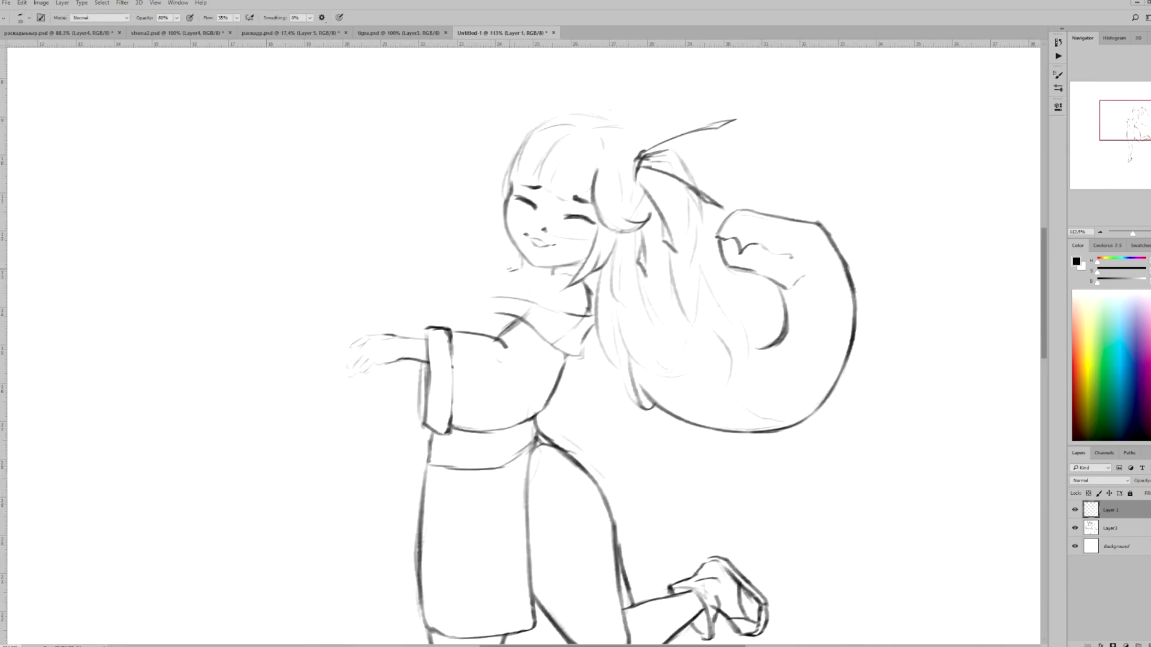
Step: Strengthen the outline at the top of the girl's head and draw bandage wraps across the raised leg's thigh
{"action": "left_click_drag", "start_coordinate": [527, 132], "coordinate": [504, 183]}
{"action": "left_click_drag", "start_coordinate": [602, 125], "coordinate": [615, 120]}
{"action": "key", "text": "ctrl+minus"}
{"action": "scroll", "coordinate": [521, 341], "scroll_direction": "down", "scroll_amount": 5}
{"action": "left_click_drag", "start_coordinate": [551, 318], "coordinate": [530, 353]}
{"action": "left_click_drag", "start_coordinate": [526, 357], "coordinate": [483, 375]}
{"action": "left_click_drag", "start_coordinate": [554, 332], "coordinate": [486, 376]}
{"action": "mouse_move", "coordinate": [556, 355]}
{"action": "left_mouse_down"}
{"action": "mouse_move", "coordinate": [497, 390]}
{"action": "mouse_move", "coordinate": [510, 408]}
{"action": "left_mouse_up"}
{"action": "left_click_drag", "start_coordinate": [560, 375], "coordinate": [543, 422]}
{"action": "mouse_move", "coordinate": [557, 390]}
{"action": "left_mouse_down"}
{"action": "mouse_move", "coordinate": [517, 424]}
{"action": "mouse_move", "coordinate": [546, 440]}
{"action": "left_mouse_up"}
Step: Draw curved bandage wraps along the shin of the girl's raised leg
{"action": "mouse_move", "coordinate": [578, 394]}
{"action": "left_mouse_down"}
{"action": "mouse_move", "coordinate": [570, 437]}
{"action": "mouse_move", "coordinate": [572, 416]}
{"action": "left_mouse_up"}
{"action": "mouse_move", "coordinate": [599, 391]}
{"action": "left_mouse_down"}
{"action": "mouse_move", "coordinate": [577, 429]}
{"action": "mouse_move", "coordinate": [582, 405]}
{"action": "left_mouse_up"}
{"action": "mouse_move", "coordinate": [614, 373]}
{"action": "left_mouse_down"}
{"action": "mouse_move", "coordinate": [593, 405]}
{"action": "mouse_move", "coordinate": [612, 401]}
{"action": "left_mouse_up"}
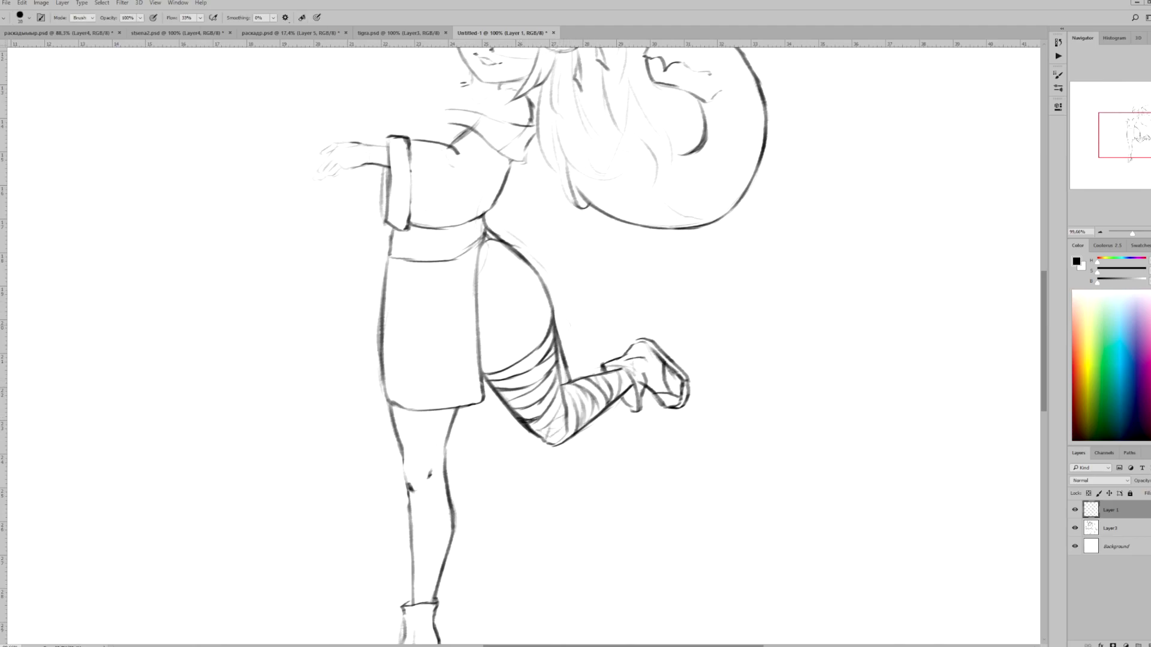
Step: Draw a thin curved strand rising above the girl's head
{"action": "key", "text": "ctrl+0"}
{"action": "scroll", "coordinate": [551, 252], "scroll_direction": "up", "scroll_amount": 5}
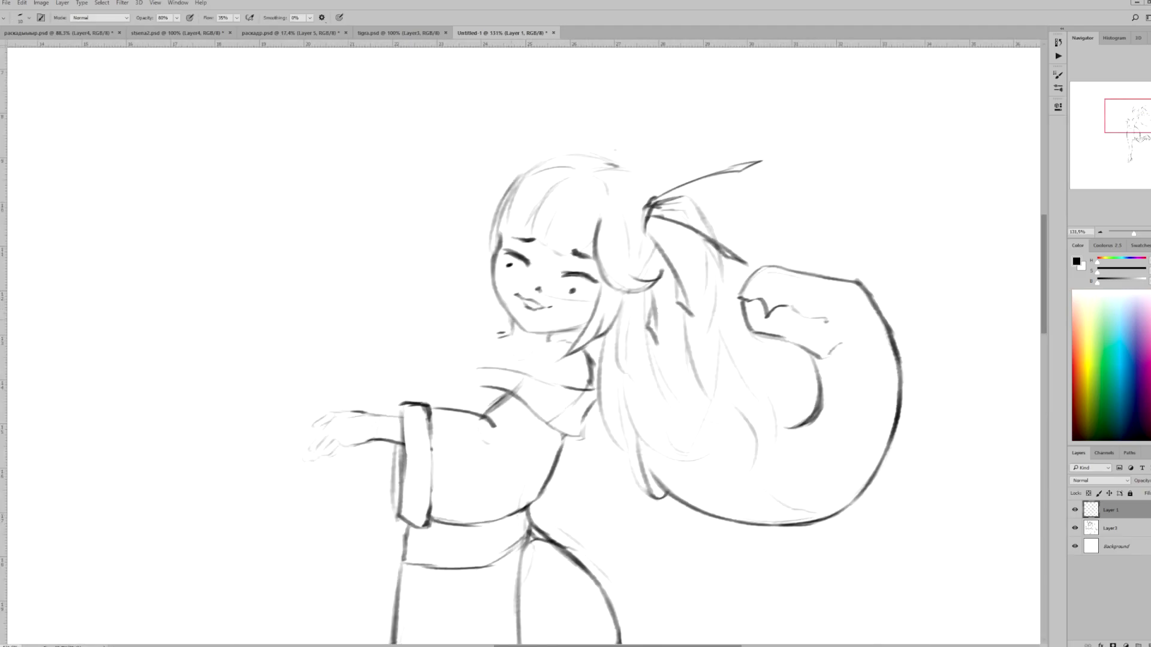
{"action": "left_click_drag", "start_coordinate": [543, 151], "coordinate": [582, 104]}
{"action": "key", "text": "m"}
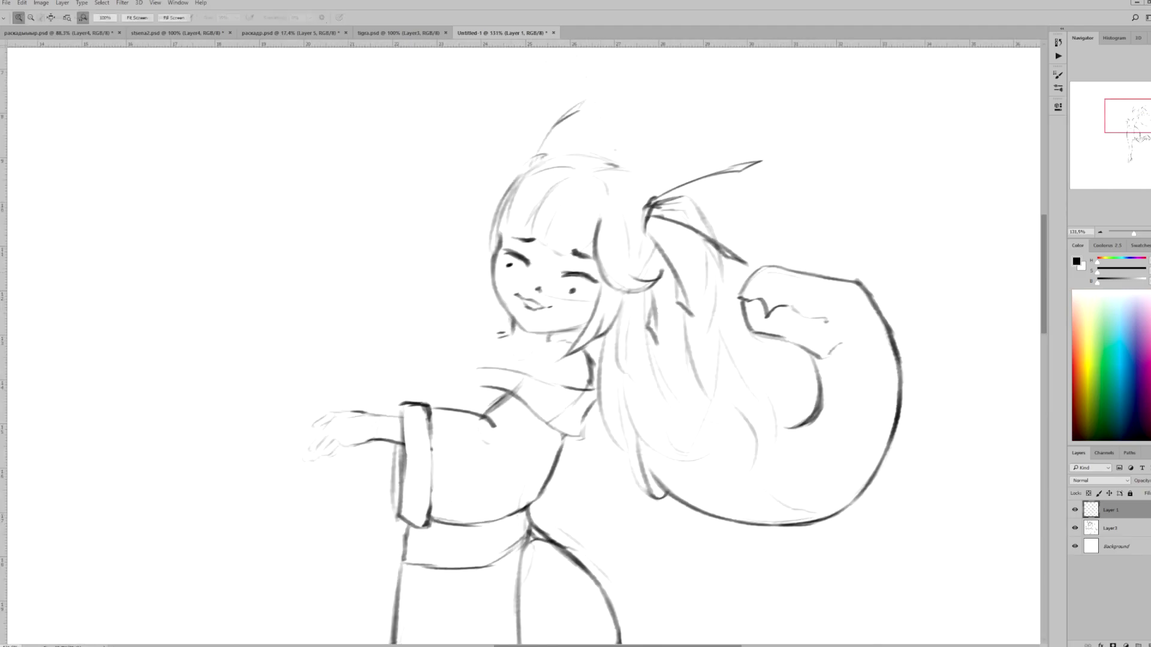
Step: Select the girl's underlying sketch layer and adjust its size and position with Free Transform
{"action": "key", "text": "ctrl+0"}
{"action": "key", "text": "alt+bracketleft"}
{"action": "key", "text": "ctrl+t"}
{"action": "scroll", "coordinate": [684, 445], "scroll_direction": "down", "scroll_amount": 5}
{"action": "scroll", "coordinate": [684, 445], "scroll_direction": "up", "scroll_amount": 4}
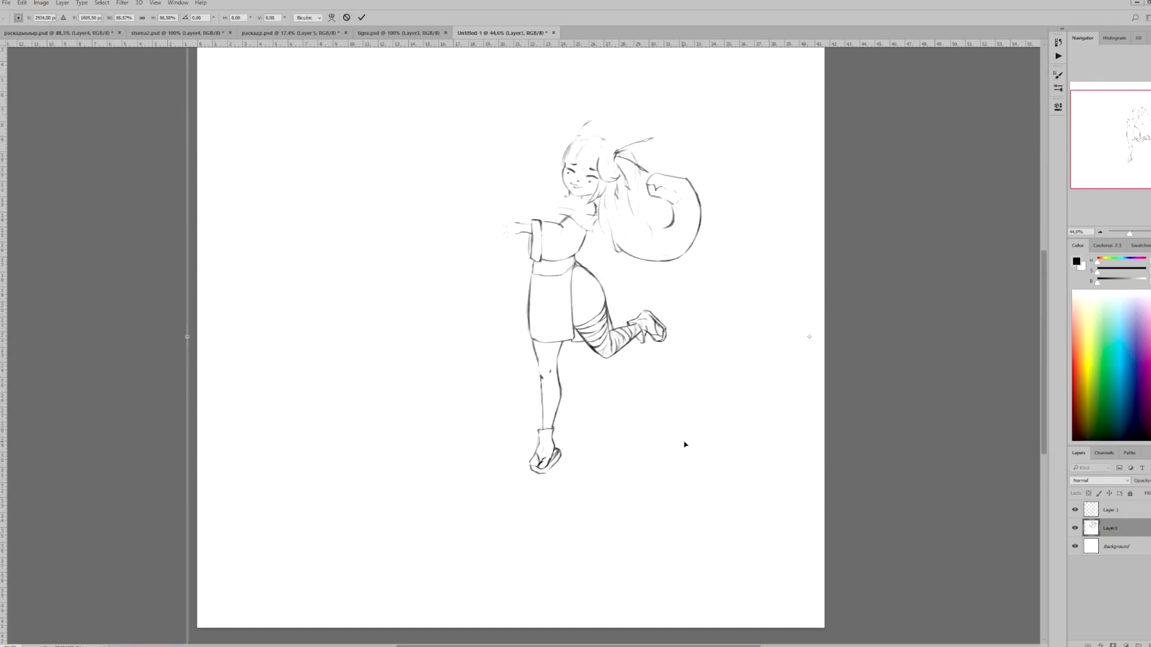
{"action": "scroll", "coordinate": [684, 445], "scroll_direction": "down", "scroll_amount": 3}
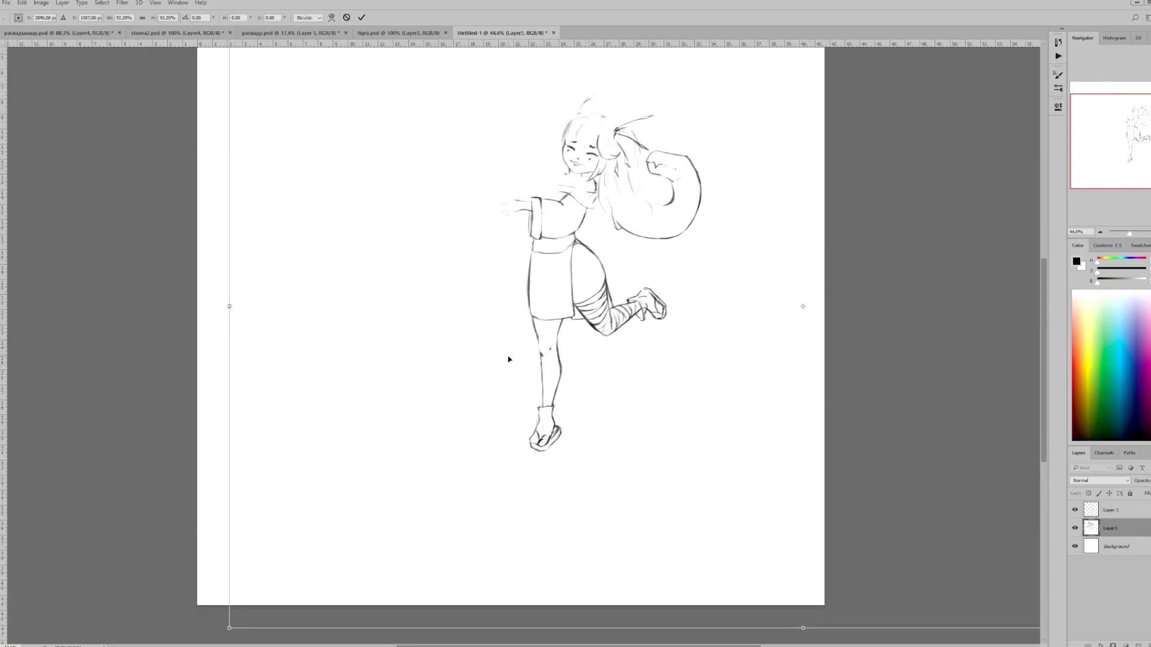
{"action": "key", "text": "Return"}
Step: Add a new layer and lightly sketch a round tiger head beside the girl, consulting the tiger reference document
{"action": "scroll", "coordinate": [649, 299], "scroll_direction": "up", "scroll_amount": 3}
{"action": "key", "text": "ctrl+shift+alt+n"}
{"action": "key", "text": "b"}
{"action": "left_click", "coordinate": [399, 33]}
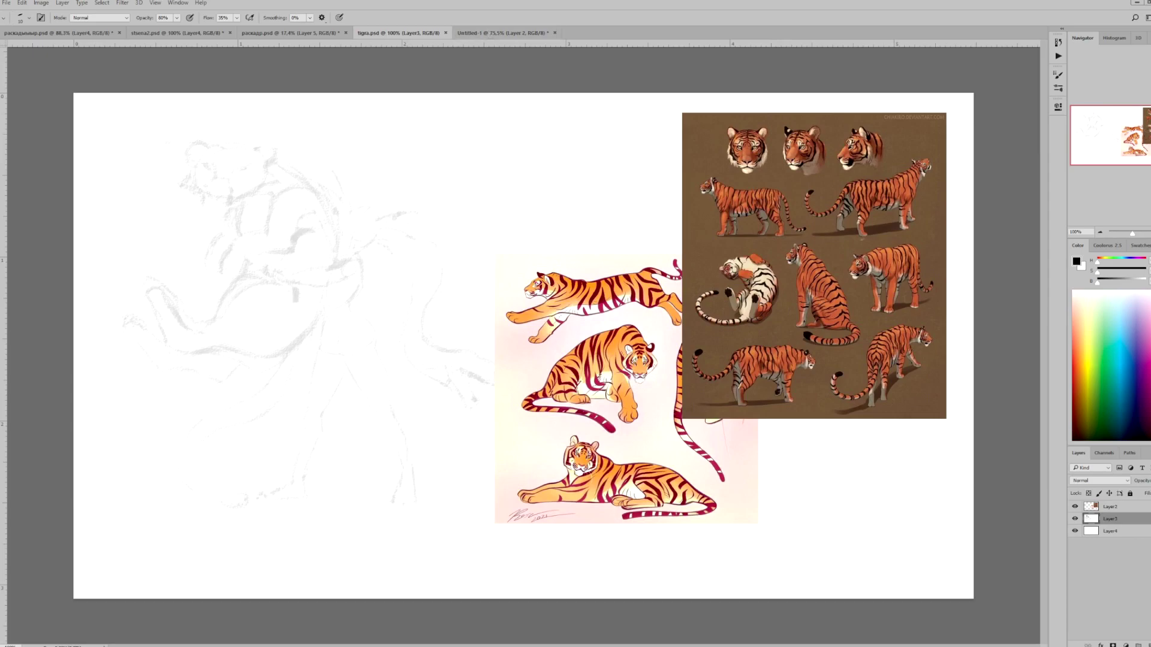
{"action": "left_click", "coordinate": [478, 34]}
{"action": "key", "text": "ctrl+shift+Tab"}
{"action": "key", "text": "ctrl+Tab"}
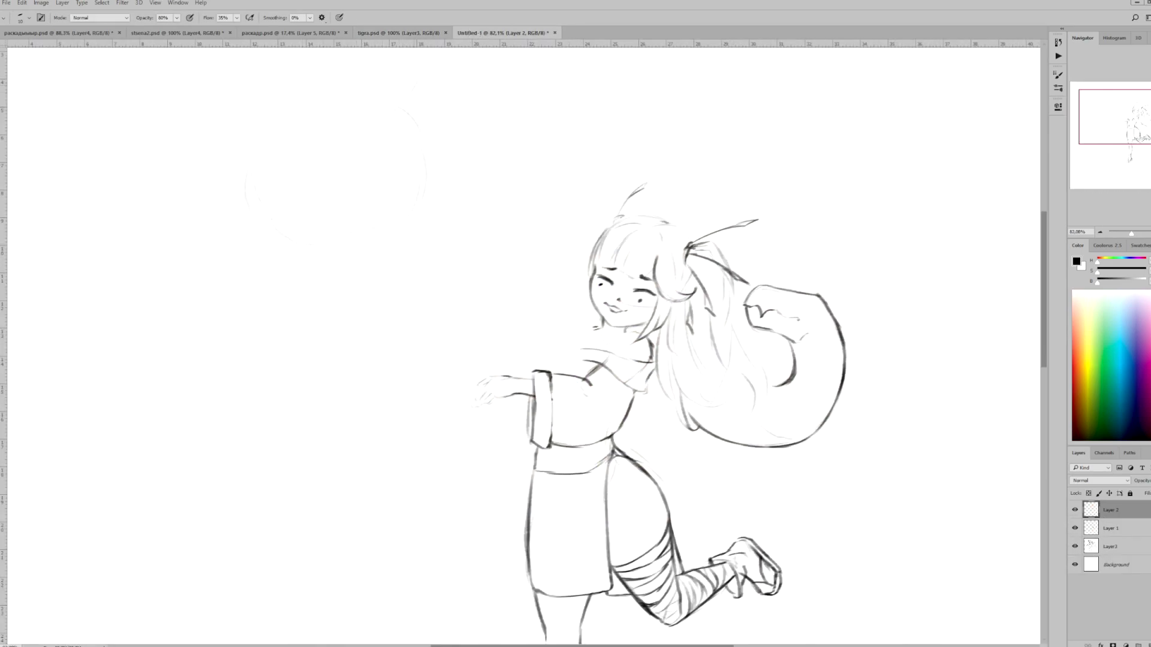
{"action": "scroll", "coordinate": [359, 191], "scroll_direction": "up", "scroll_amount": 2}
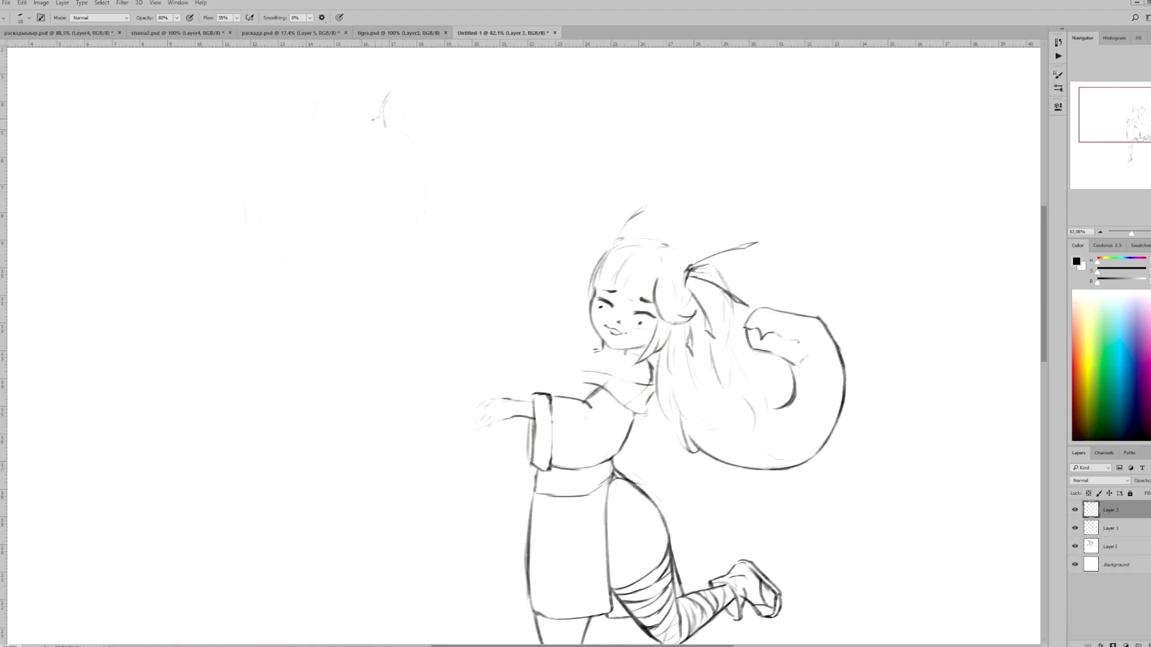
Step: Build up the tiger's cheek contours, ear bases and rough muzzle while checking the tiger reference
{"action": "key", "text": "ctrl+shift+Tab"}
{"action": "key", "text": "ctrl+Tab"}
{"action": "left_click_drag", "start_coordinate": [419, 154], "coordinate": [428, 206]}
{"action": "left_click_drag", "start_coordinate": [410, 239], "coordinate": [394, 248]}
{"action": "left_click_drag", "start_coordinate": [257, 198], "coordinate": [254, 216]}
{"action": "left_click_drag", "start_coordinate": [417, 193], "coordinate": [396, 237]}
{"action": "key", "text": "ctrl+shift+Tab"}
{"action": "key", "text": "ctrl+Tab"}
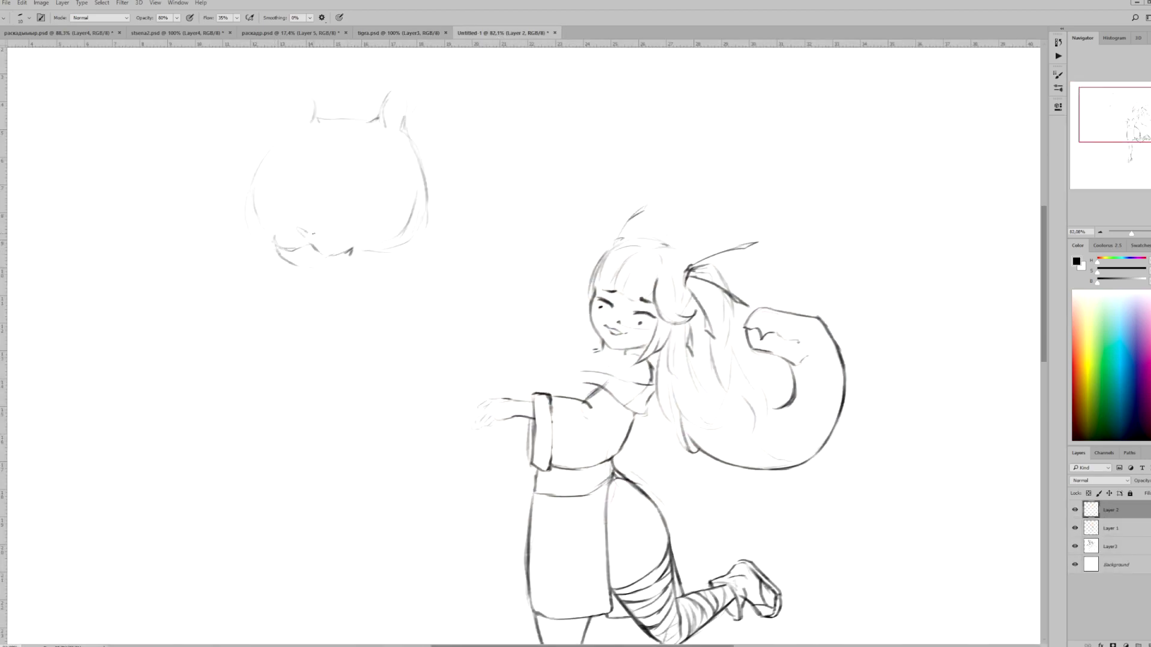
Step: Redraw the tiger's muzzle with a small nose and an open, V-shaped mouth, checking the tiger reference
{"action": "key", "text": "ctrl+shift+Tab"}
{"action": "key", "text": "ctrl+Tab"}
{"action": "mouse_move", "coordinate": [304, 240]}
{"action": "left_mouse_down"}
{"action": "mouse_move", "coordinate": [330, 258]}
{"action": "mouse_move", "coordinate": [307, 246]}
{"action": "mouse_move", "coordinate": [301, 272]}
{"action": "left_mouse_up"}
{"action": "key", "text": "m"}
{"action": "left_click_drag", "start_coordinate": [265, 205], "coordinate": [369, 307]}
{"action": "key", "text": "ctrl+d"}
{"action": "key", "text": "ctrl+shift+Tab"}
{"action": "left_click", "coordinate": [486, 33]}
{"action": "key", "text": "b"}
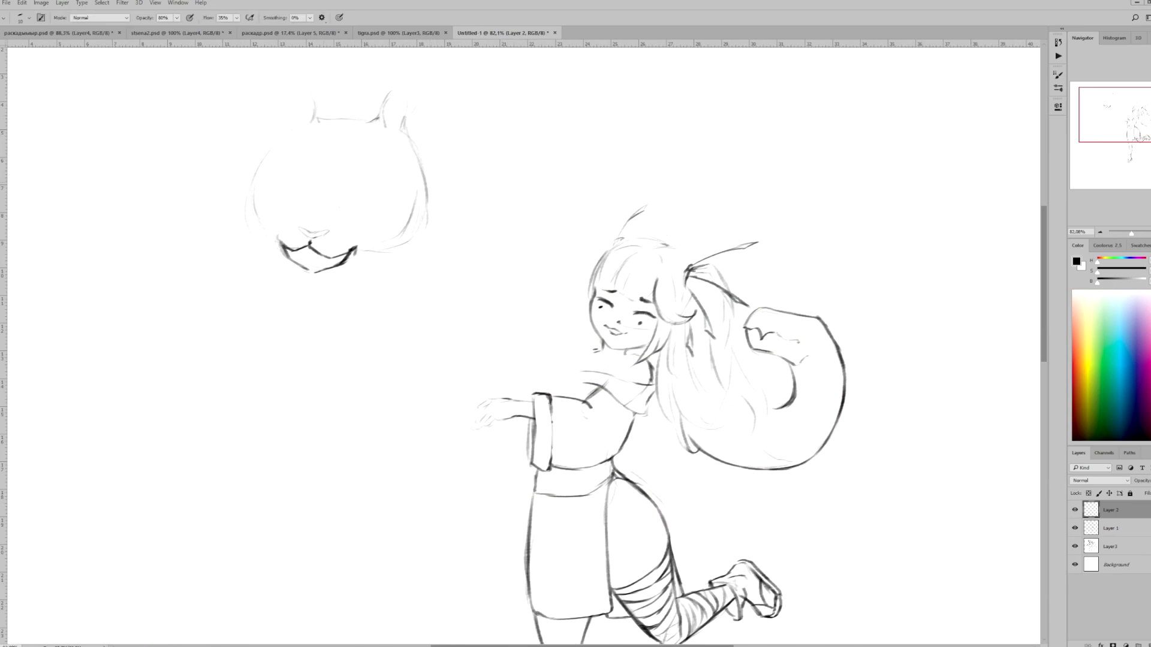
{"action": "left_click_drag", "start_coordinate": [281, 246], "coordinate": [317, 271]}
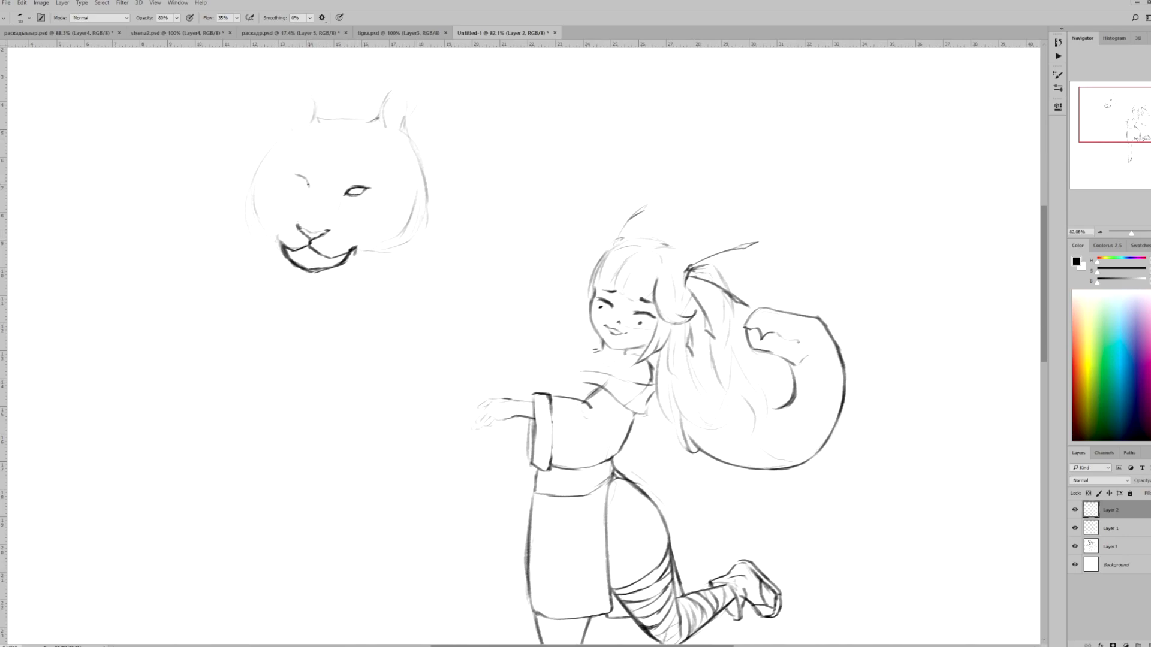
Step: Lasso the tiger's facial features and adjust their placement with Free Transform
{"action": "key", "text": "l"}
{"action": "key", "text": "ctrl+t"}
{"action": "left_click_drag", "start_coordinate": [279, 180], "coordinate": [378, 178]}
{"action": "key", "text": "Return"}
Step: Redraw the tiger's eyes as bold ovals and reinforce the nose lines
{"action": "key", "text": "e"}
{"action": "key", "text": "b"}
{"action": "left_click_drag", "start_coordinate": [300, 163], "coordinate": [377, 181]}
{"action": "mouse_move", "coordinate": [285, 175]}
{"action": "left_mouse_down"}
{"action": "mouse_move", "coordinate": [313, 179]}
{"action": "mouse_move", "coordinate": [294, 182]}
{"action": "left_mouse_up"}
{"action": "left_click_drag", "start_coordinate": [303, 230], "coordinate": [324, 240]}
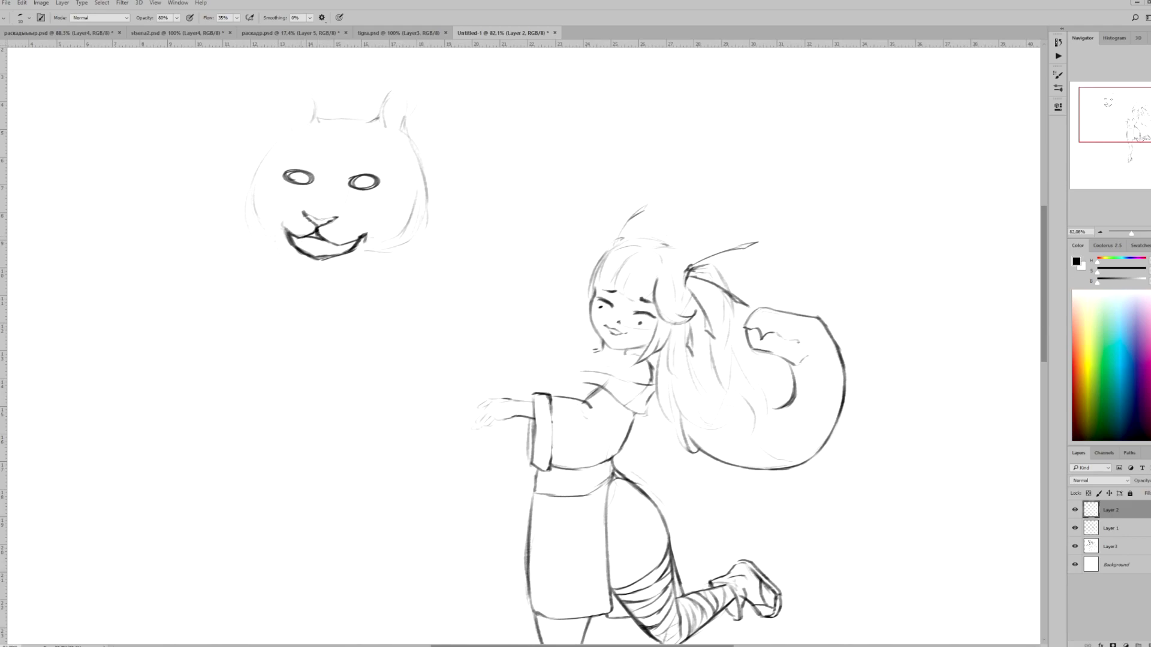
Step: Draw the tiger's forehead and brow markings and replace the pointed ear nearest the girl with a rounded one
{"action": "left_click_drag", "start_coordinate": [331, 145], "coordinate": [330, 157]}
{"action": "left_click_drag", "start_coordinate": [360, 141], "coordinate": [382, 126]}
{"action": "mouse_move", "coordinate": [312, 136]}
{"action": "left_mouse_down"}
{"action": "mouse_move", "coordinate": [329, 128]}
{"action": "mouse_move", "coordinate": [318, 123]}
{"action": "left_mouse_up"}
{"action": "key", "text": "e"}
{"action": "mouse_move", "coordinate": [401, 117]}
{"action": "left_mouse_down"}
{"action": "mouse_move", "coordinate": [413, 142]}
{"action": "mouse_move", "coordinate": [421, 119]}
{"action": "mouse_move", "coordinate": [411, 149]}
{"action": "left_mouse_up"}
{"action": "key", "text": "b"}
{"action": "left_click_drag", "start_coordinate": [396, 125], "coordinate": [391, 139]}
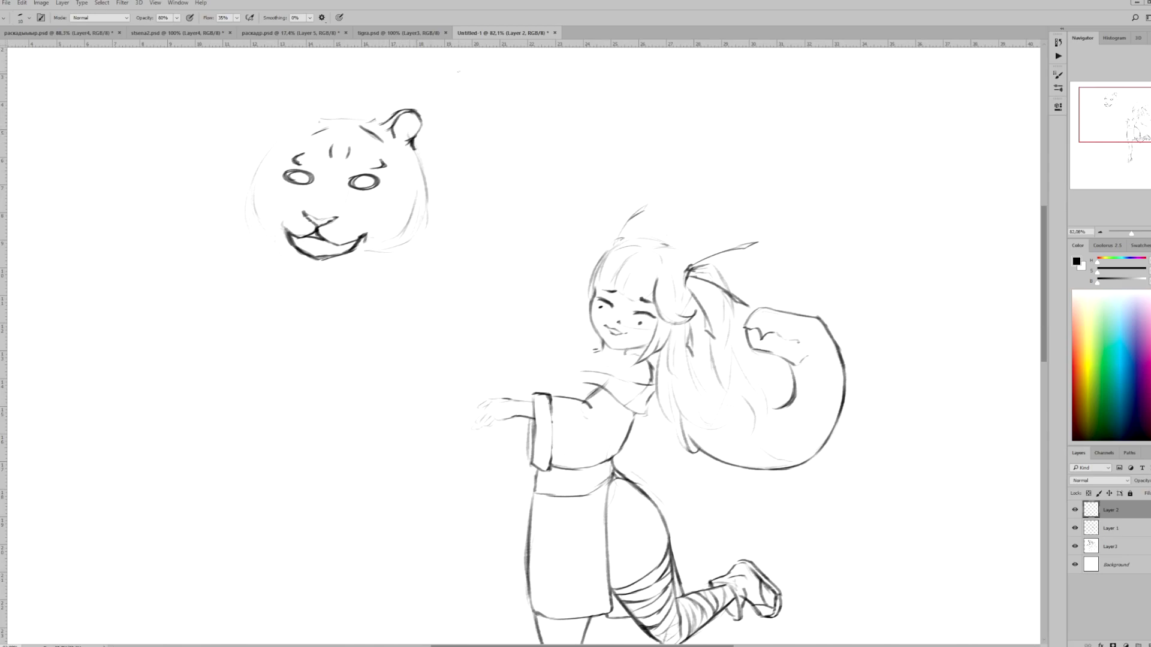
Step: Draw the tiger's other rounded ear and the crown line joining both ears, cleaning up stray lines
{"action": "mouse_move", "coordinate": [302, 115]}
{"action": "left_mouse_down"}
{"action": "mouse_move", "coordinate": [272, 127]}
{"action": "mouse_move", "coordinate": [321, 117]}
{"action": "mouse_move", "coordinate": [279, 130]}
{"action": "left_mouse_up"}
{"action": "mouse_move", "coordinate": [302, 114]}
{"action": "left_mouse_down"}
{"action": "mouse_move", "coordinate": [323, 119]}
{"action": "mouse_move", "coordinate": [290, 127]}
{"action": "mouse_move", "coordinate": [382, 125]}
{"action": "left_mouse_up"}
{"action": "key", "text": "e"}
{"action": "key", "text": "b"}
Step: Draw curved cheek markings on both sides of the tiger's face and add whisker spots to the muzzle
{"action": "left_click_drag", "start_coordinate": [406, 174], "coordinate": [380, 203]}
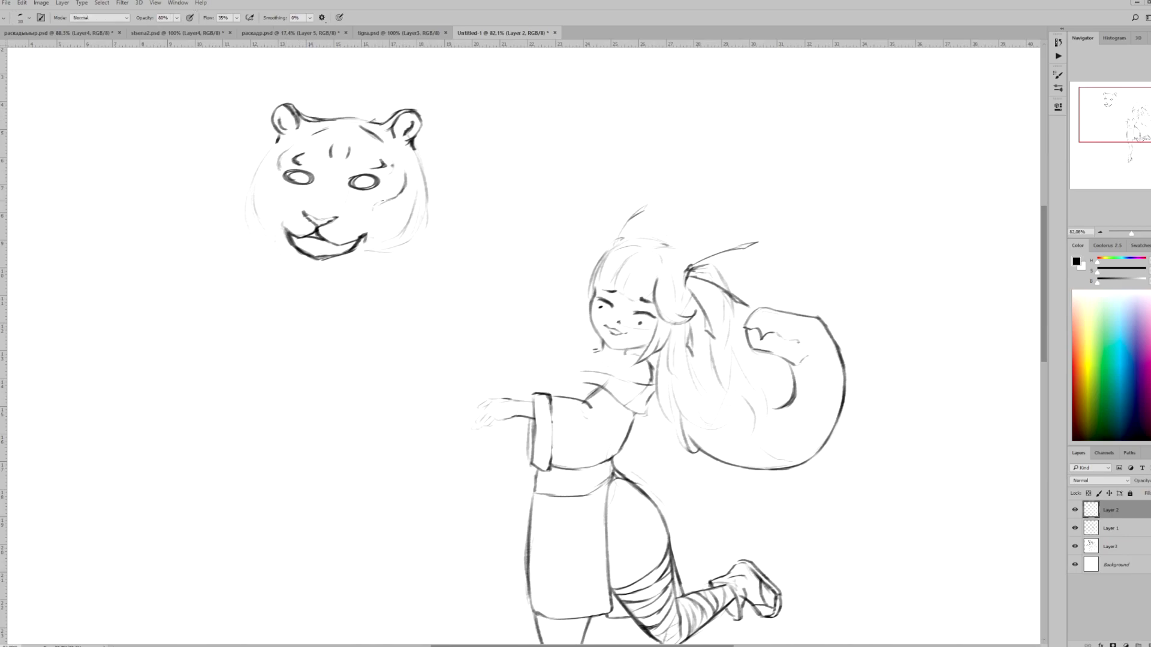
{"action": "mouse_move", "coordinate": [262, 174]}
{"action": "left_mouse_down"}
{"action": "mouse_move", "coordinate": [291, 205]}
{"action": "mouse_move", "coordinate": [271, 227]}
{"action": "left_mouse_up"}
{"action": "left_click_drag", "start_coordinate": [410, 220], "coordinate": [379, 239]}
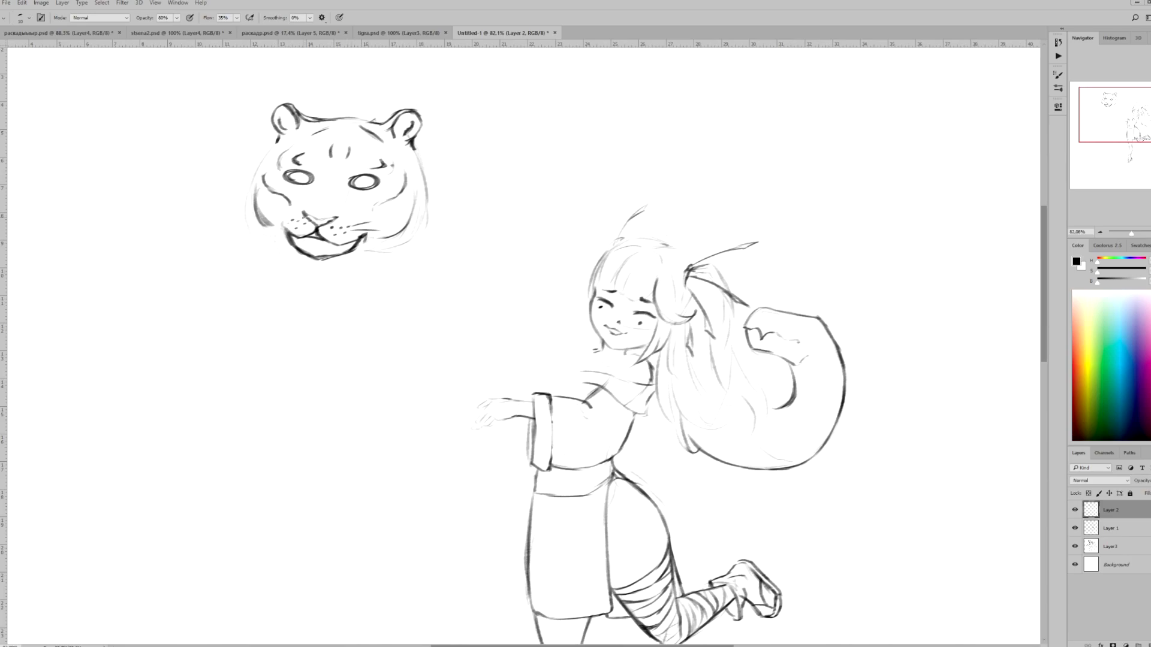
Step: Erase the faint jaw outline and redraw the tiger's head contour with jagged fur strokes
{"action": "key", "text": "e"}
{"action": "mouse_move", "coordinate": [360, 246]}
{"action": "left_mouse_down"}
{"action": "mouse_move", "coordinate": [286, 239]}
{"action": "mouse_move", "coordinate": [325, 261]}
{"action": "mouse_move", "coordinate": [427, 225]}
{"action": "left_mouse_up"}
{"action": "key", "text": "b"}
{"action": "mouse_move", "coordinate": [410, 144]}
{"action": "left_mouse_down"}
{"action": "mouse_move", "coordinate": [430, 171]}
{"action": "mouse_move", "coordinate": [428, 207]}
{"action": "left_mouse_up"}
{"action": "left_click_drag", "start_coordinate": [277, 137], "coordinate": [259, 151]}
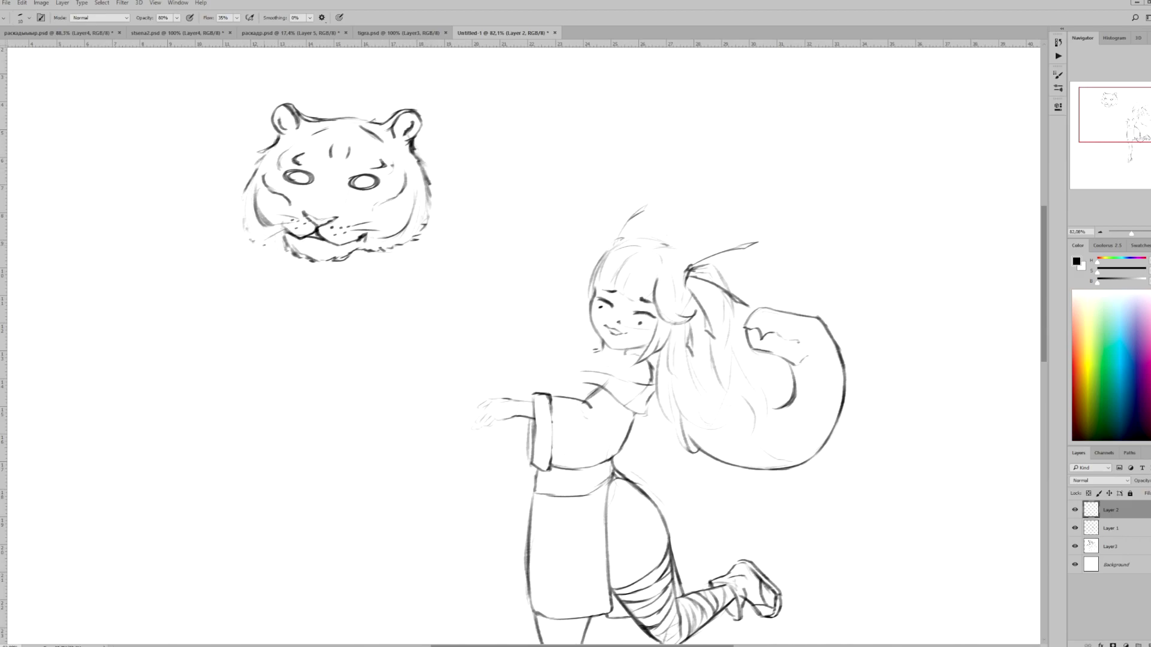
Step: Erase the heavy mouth lines and redraw the tiger's muzzle with a small mouth under the nose
{"action": "key", "text": "e"}
{"action": "mouse_move", "coordinate": [295, 231]}
{"action": "left_mouse_down"}
{"action": "mouse_move", "coordinate": [353, 243]}
{"action": "mouse_move", "coordinate": [317, 228]}
{"action": "left_mouse_up"}
{"action": "key", "text": "b"}
{"action": "key", "text": "e"}
{"action": "key", "text": "b"}
Step: Sketch the tiger's back line and its forelegs reaching forward below the head
{"action": "left_click_drag", "start_coordinate": [418, 156], "coordinate": [520, 197]}
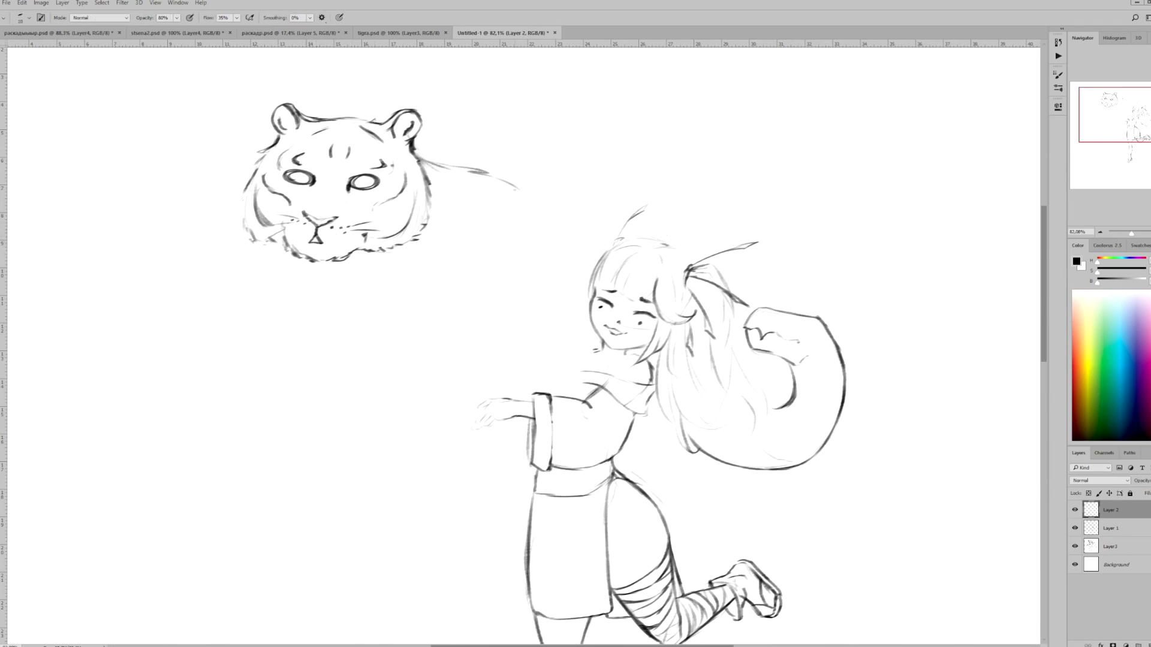
{"action": "mouse_move", "coordinate": [429, 313]}
{"action": "left_mouse_down"}
{"action": "mouse_move", "coordinate": [366, 333]}
{"action": "mouse_move", "coordinate": [316, 411]}
{"action": "left_mouse_up"}
{"action": "mouse_move", "coordinate": [397, 409]}
{"action": "left_mouse_down"}
{"action": "mouse_move", "coordinate": [499, 368]}
{"action": "mouse_move", "coordinate": [555, 323]}
{"action": "left_mouse_up"}
{"action": "left_click_drag", "start_coordinate": [347, 324], "coordinate": [329, 329]}
{"action": "mouse_move", "coordinate": [309, 334]}
{"action": "left_mouse_down"}
{"action": "mouse_move", "coordinate": [301, 411]}
{"action": "mouse_move", "coordinate": [344, 439]}
{"action": "mouse_move", "coordinate": [334, 423]}
{"action": "left_mouse_up"}
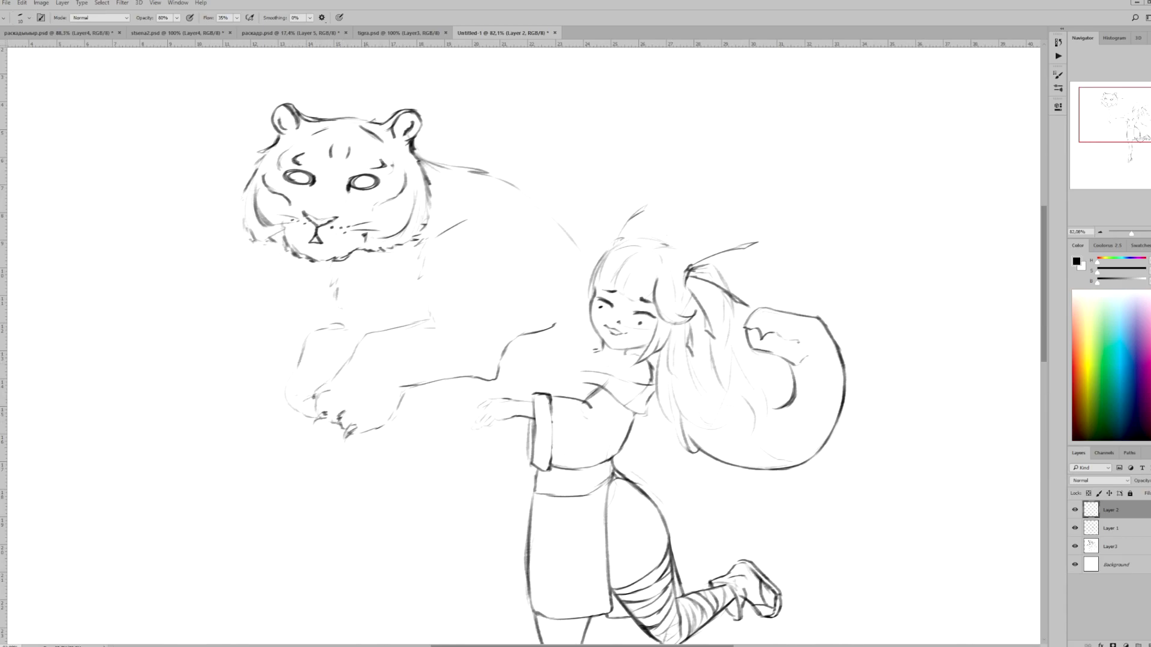
Step: Add paw details, neck and chest fur strokes, and extend the tiger's back line toward the girl's head
{"action": "left_click_drag", "start_coordinate": [299, 400], "coordinate": [295, 413]}
{"action": "left_click_drag", "start_coordinate": [284, 400], "coordinate": [310, 414]}
{"action": "left_click_drag", "start_coordinate": [442, 189], "coordinate": [462, 183]}
{"action": "left_click_drag", "start_coordinate": [459, 194], "coordinate": [449, 207]}
{"action": "left_click_drag", "start_coordinate": [356, 265], "coordinate": [342, 282]}
{"action": "left_click_drag", "start_coordinate": [408, 260], "coordinate": [397, 285]}
{"action": "left_click_drag", "start_coordinate": [572, 239], "coordinate": [595, 268]}
{"action": "scroll", "coordinate": [576, 342], "scroll_direction": "down", "scroll_amount": 3}
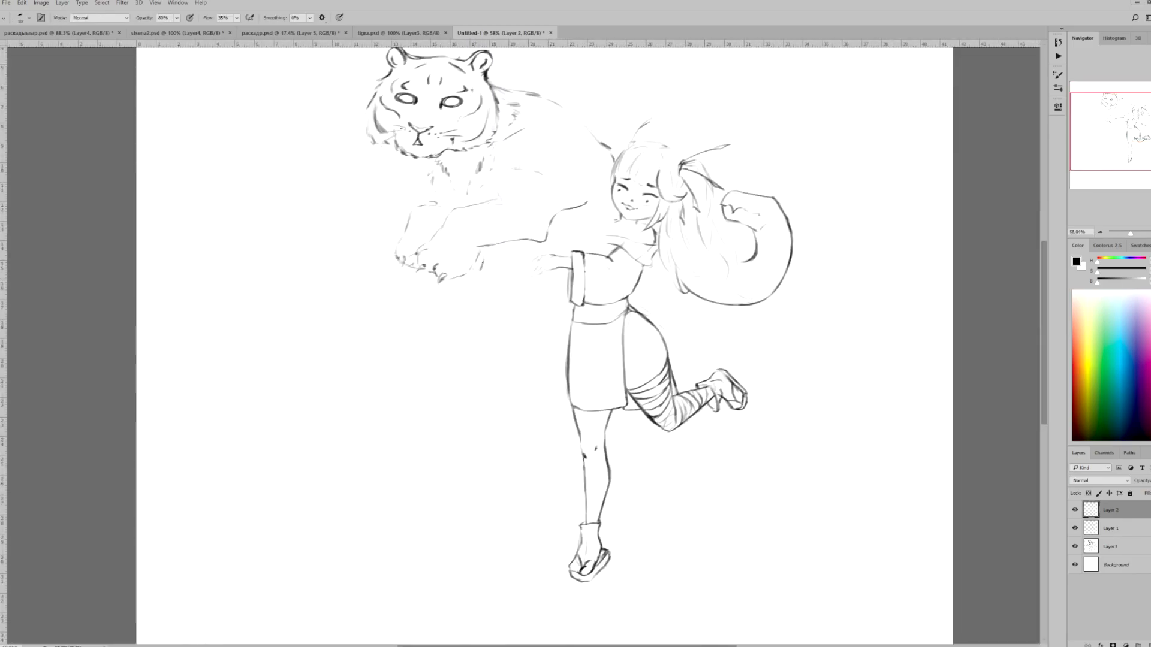
Step: Draw the fur behind the tiger's foreleg, the belly line and two hind legs with clawed paws
{"action": "left_click_drag", "start_coordinate": [478, 248], "coordinate": [483, 270]}
{"action": "left_click_drag", "start_coordinate": [483, 264], "coordinate": [534, 290]}
{"action": "mouse_move", "coordinate": [488, 278]}
{"action": "left_mouse_down"}
{"action": "mouse_move", "coordinate": [475, 287]}
{"action": "mouse_move", "coordinate": [502, 282]}
{"action": "left_mouse_up"}
{"action": "mouse_move", "coordinate": [507, 278]}
{"action": "left_mouse_down"}
{"action": "mouse_move", "coordinate": [530, 288]}
{"action": "mouse_move", "coordinate": [436, 363]}
{"action": "left_mouse_up"}
{"action": "left_click_drag", "start_coordinate": [432, 451], "coordinate": [495, 418]}
{"action": "left_click_drag", "start_coordinate": [464, 297], "coordinate": [448, 310]}
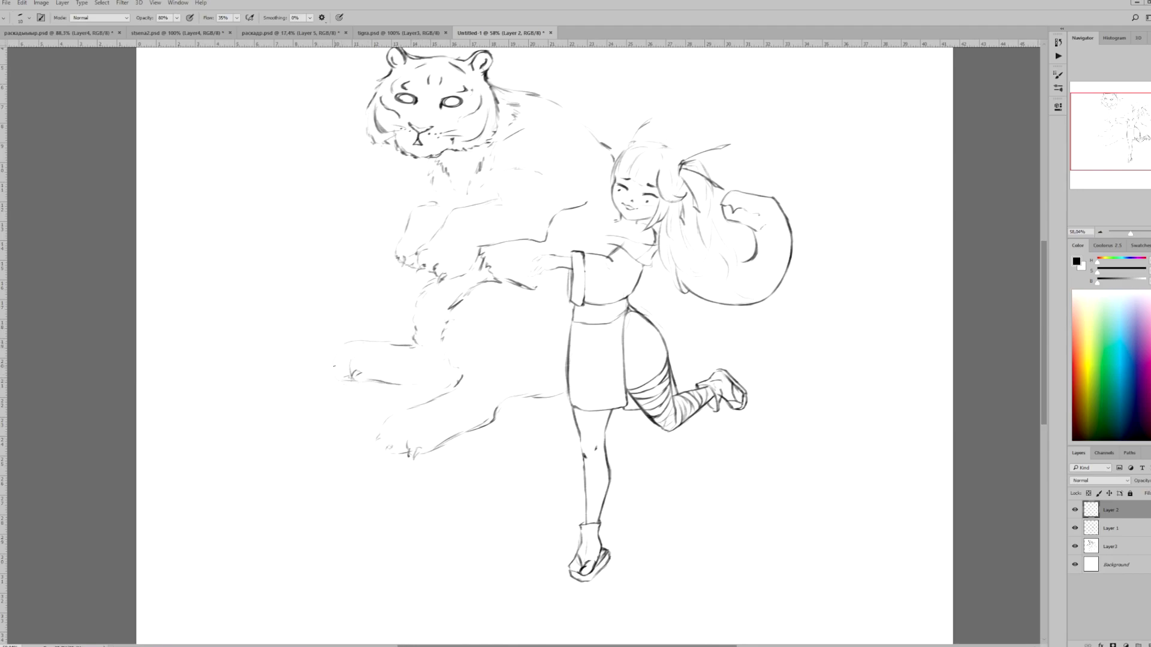
Step: Adjust the tiger's upper hind paw with Free Transform and redraw the leg line beneath it
{"action": "key", "text": "l"}
{"action": "mouse_move", "coordinate": [323, 336]}
{"action": "left_mouse_down"}
{"action": "mouse_move", "coordinate": [379, 352]}
{"action": "mouse_move", "coordinate": [424, 348]}
{"action": "left_mouse_up"}
{"action": "key", "text": "ctrl+t"}
{"action": "key", "text": "Return"}
{"action": "key", "text": "b"}
{"action": "left_click_drag", "start_coordinate": [434, 388], "coordinate": [385, 381]}
Step: Select the girl's detail layer, erase lines around her cheek and draw a lock of hair beside her face
{"action": "scroll", "coordinate": [738, 144], "scroll_direction": "up", "scroll_amount": 3}
{"action": "key", "text": "e"}
{"action": "key", "text": "alt+bracketleft"}
{"action": "mouse_move", "coordinate": [478, 227]}
{"action": "left_mouse_down"}
{"action": "mouse_move", "coordinate": [522, 289]}
{"action": "mouse_move", "coordinate": [488, 288]}
{"action": "mouse_move", "coordinate": [480, 259]}
{"action": "mouse_move", "coordinate": [505, 286]}
{"action": "mouse_move", "coordinate": [561, 277]}
{"action": "left_mouse_up"}
{"action": "key", "text": "b"}
{"action": "mouse_move", "coordinate": [469, 232]}
{"action": "left_mouse_down"}
{"action": "mouse_move", "coordinate": [465, 290]}
{"action": "mouse_move", "coordinate": [462, 280]}
{"action": "left_mouse_up"}
{"action": "key", "text": "e"}
{"action": "key", "text": "b"}
{"action": "key", "text": "e"}
Step: Clean up the girl's fringe and face edge, redraw the side lock, and undo the last stroke
{"action": "mouse_move", "coordinate": [483, 208]}
{"action": "left_mouse_down"}
{"action": "mouse_move", "coordinate": [509, 206]}
{"action": "mouse_move", "coordinate": [500, 163]}
{"action": "left_mouse_up"}
{"action": "mouse_move", "coordinate": [516, 151]}
{"action": "left_mouse_down"}
{"action": "mouse_move", "coordinate": [545, 146]}
{"action": "mouse_move", "coordinate": [525, 149]}
{"action": "mouse_move", "coordinate": [476, 204]}
{"action": "mouse_move", "coordinate": [506, 204]}
{"action": "mouse_move", "coordinate": [462, 257]}
{"action": "mouse_move", "coordinate": [473, 286]}
{"action": "left_mouse_up"}
{"action": "key", "text": "b"}
{"action": "key", "text": "e"}
{"action": "key", "text": "b"}
{"action": "key", "text": "e"}
{"action": "left_click_drag", "start_coordinate": [472, 207], "coordinate": [461, 288]}
{"action": "key", "text": "b"}
{"action": "left_click_drag", "start_coordinate": [476, 241], "coordinate": [494, 279]}
{"action": "mouse_move", "coordinate": [470, 209]}
{"action": "left_mouse_down"}
{"action": "mouse_move", "coordinate": [461, 249]}
{"action": "mouse_move", "coordinate": [477, 290]}
{"action": "mouse_move", "coordinate": [459, 276]}
{"action": "mouse_move", "coordinate": [461, 287]}
{"action": "left_mouse_up"}
{"action": "key", "text": "ctrl+z"}
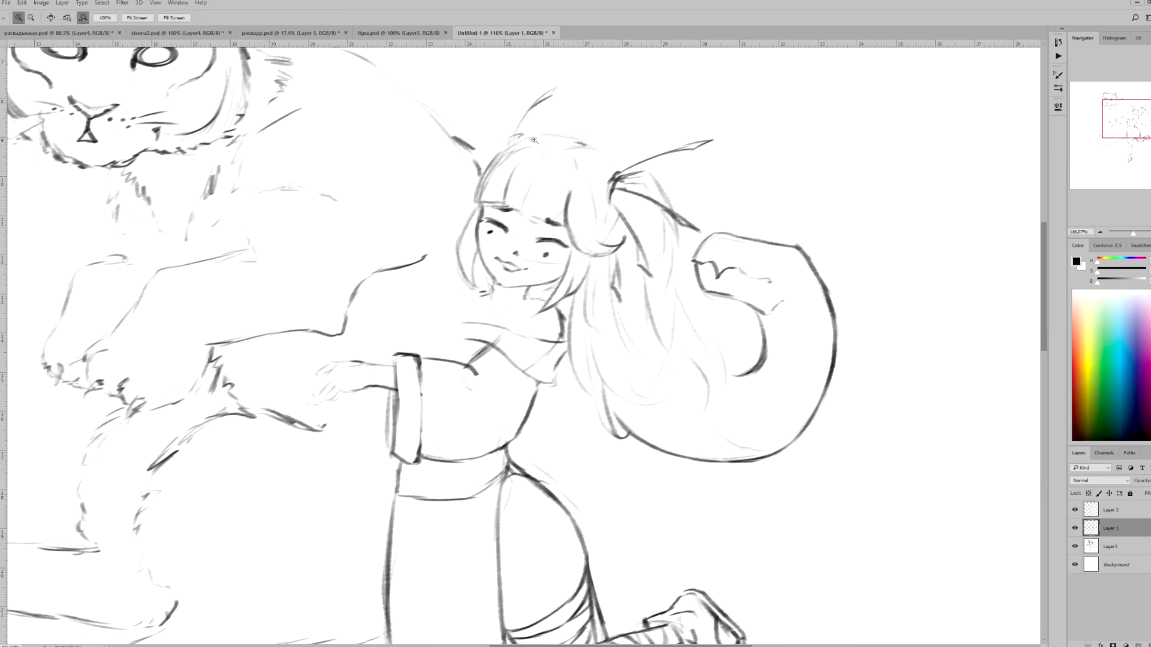
Step: Return to the tiger layer and sketch faint curves for a tail sweeping around the girl's standing leg
{"action": "scroll", "coordinate": [522, 342], "scroll_direction": "down", "scroll_amount": 5}
{"action": "scroll", "coordinate": [521, 341], "scroll_direction": "up", "scroll_amount": 5}
{"action": "key", "text": "alt+]"}
{"action": "scroll", "coordinate": [521, 342], "scroll_direction": "down", "scroll_amount": 3}
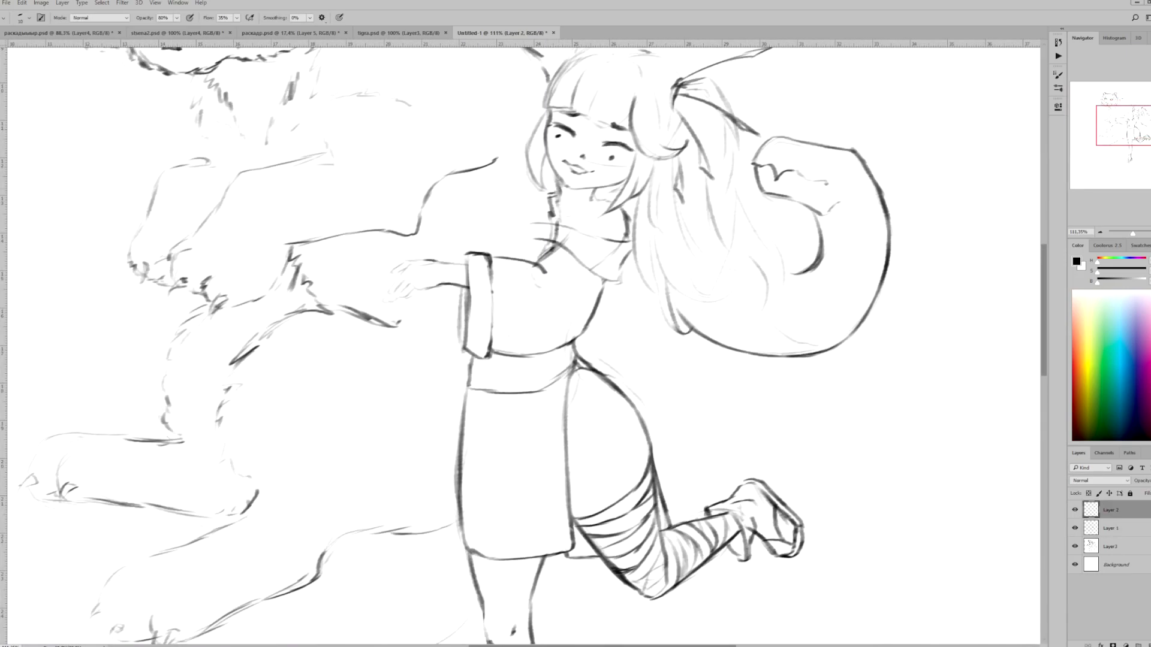
{"action": "scroll", "coordinate": [521, 342], "scroll_direction": "down", "scroll_amount": 2}
{"action": "scroll", "coordinate": [610, 470], "scroll_direction": "up", "scroll_amount": 3}
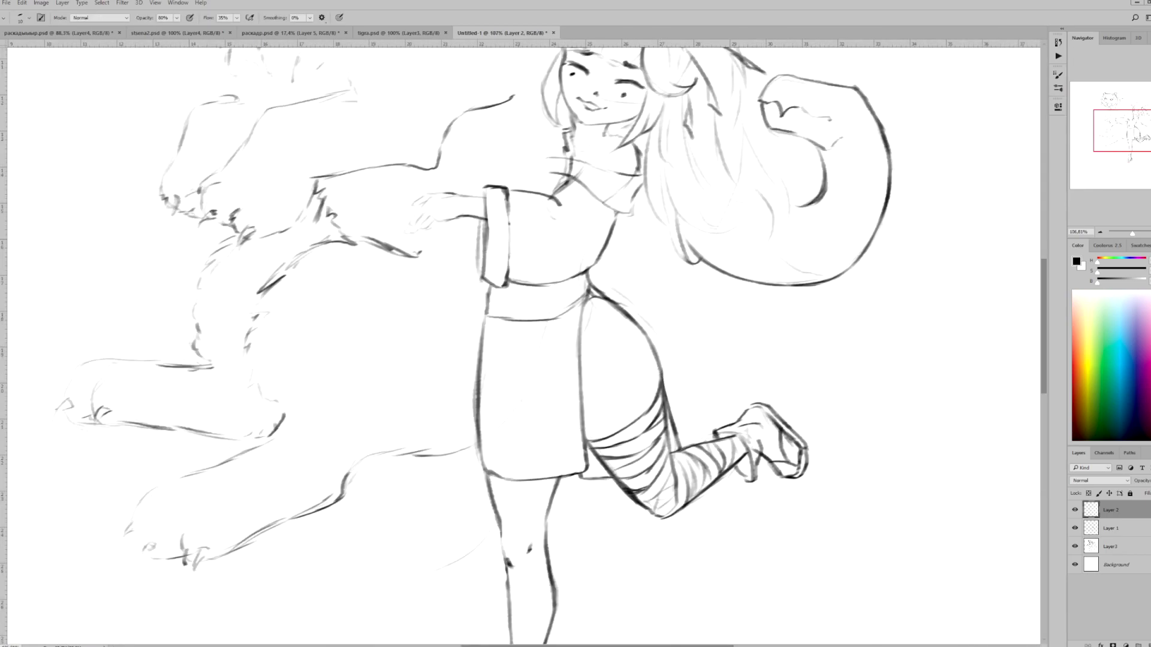
{"action": "scroll", "coordinate": [225, 129], "scroll_direction": "down", "scroll_amount": 4}
{"action": "scroll", "coordinate": [555, 314], "scroll_direction": "up", "scroll_amount": 1}
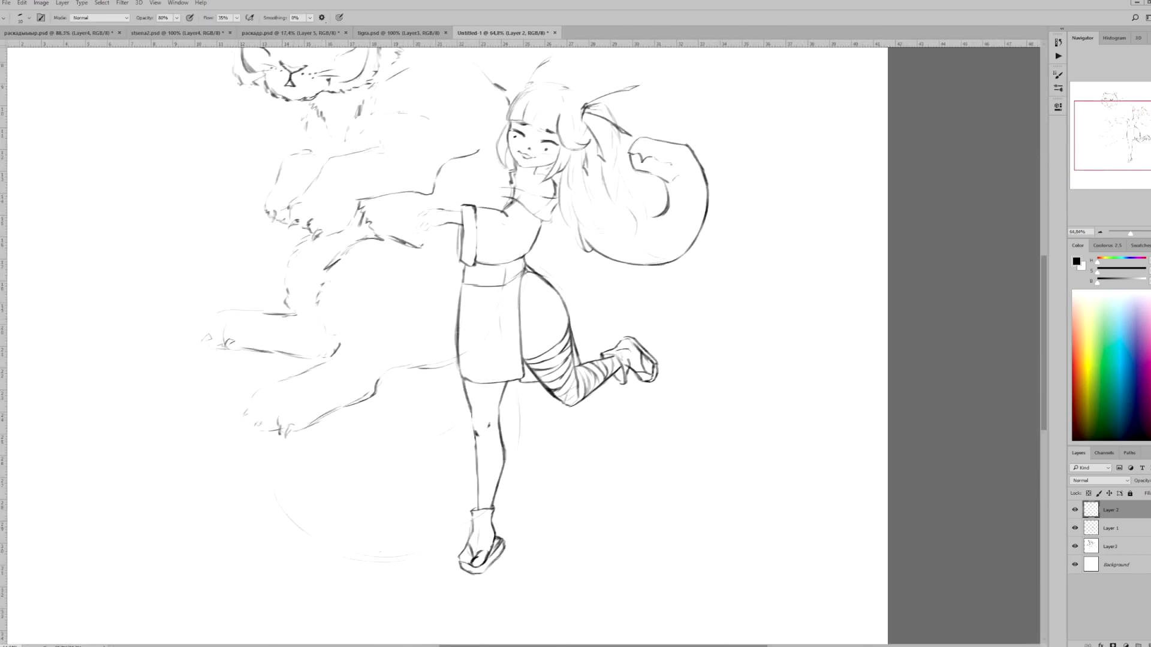
{"action": "left_click_drag", "start_coordinate": [513, 425], "coordinate": [511, 476]}
{"action": "left_click_drag", "start_coordinate": [407, 455], "coordinate": [435, 496]}
{"action": "left_click_drag", "start_coordinate": [390, 420], "coordinate": [371, 478]}
Step: Erase the front edge and hem of the girl's skirt and merge Layer 1 into the girl's sketch layer
{"action": "scroll", "coordinate": [367, 274], "scroll_direction": "down", "scroll_amount": 5}
{"action": "scroll", "coordinate": [367, 274], "scroll_direction": "up", "scroll_amount": 6}
{"action": "key", "text": "alt+bracketleft"}
{"action": "key", "text": "e"}
{"action": "left_click_drag", "start_coordinate": [459, 288], "coordinate": [458, 359]}
{"action": "left_click_drag", "start_coordinate": [497, 387], "coordinate": [506, 395]}
{"action": "scroll", "coordinate": [581, 297], "scroll_direction": "down", "scroll_amount": 4}
{"action": "key", "text": "Delete"}
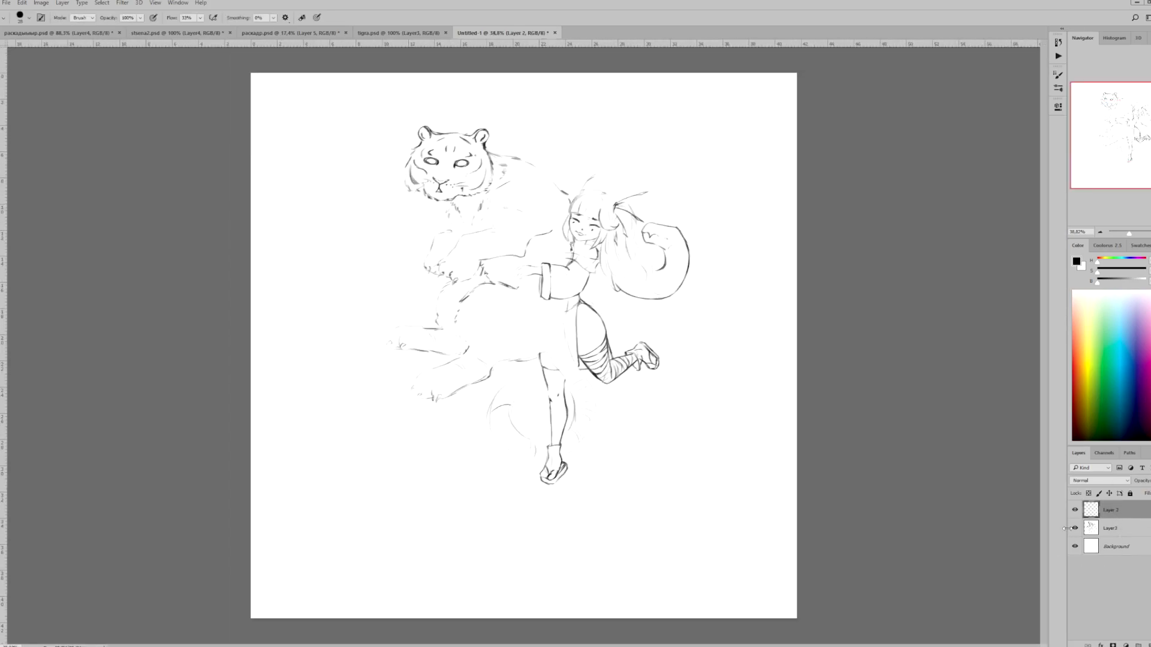
Step: Hide Layer1 and enlarge the whole girl-and-tiger sketch on the canvas with a free transform
{"action": "left_click", "coordinate": [1075, 528]}
{"action": "key", "text": "m"}
{"action": "key", "text": "ctrl+t"}
{"action": "left_click_drag", "start_coordinate": [740, 506], "coordinate": [790, 617]}
{"action": "key", "text": "Return"}
Step: Lower the sketch layer's opacity, add a new layer above it and block in the girl's eyes, erasing the first rough strokes
{"action": "mouse_move", "coordinate": [1142, 480]}
{"action": "left_mouse_down"}
{"action": "mouse_move", "coordinate": [1103, 480]}
{"action": "mouse_move", "coordinate": [1121, 480]}
{"action": "left_mouse_up"}
{"action": "scroll", "coordinate": [626, 175], "scroll_direction": "up", "scroll_amount": 3}
{"action": "key", "text": "ctrl+shift+alt+n"}
{"action": "key", "text": "b"}
{"action": "scroll", "coordinate": [589, 254], "scroll_direction": "up", "scroll_amount": 1}
{"action": "left_click_drag", "start_coordinate": [532, 296], "coordinate": [563, 301]}
{"action": "mouse_move", "coordinate": [474, 273]}
{"action": "left_mouse_down"}
{"action": "mouse_move", "coordinate": [500, 282]}
{"action": "mouse_move", "coordinate": [485, 337]}
{"action": "left_mouse_up"}
{"action": "key", "text": "e"}
{"action": "left_click_drag", "start_coordinate": [474, 293], "coordinate": [489, 336]}
{"action": "left_click_drag", "start_coordinate": [533, 295], "coordinate": [563, 301]}
{"action": "left_click_drag", "start_coordinate": [476, 273], "coordinate": [489, 308]}
Step: Draw the girl's eyebrows, thick closed eyelids, nose, lips, cheek marks and jaw outline over the faded sketch
{"action": "key", "text": "b"}
{"action": "left_click_drag", "start_coordinate": [510, 219], "coordinate": [490, 332]}
{"action": "key", "text": "ctrl+z"}
{"action": "left_click_drag", "start_coordinate": [510, 277], "coordinate": [538, 288]}
{"action": "mouse_move", "coordinate": [469, 269]}
{"action": "left_mouse_down"}
{"action": "mouse_move", "coordinate": [541, 293]}
{"action": "mouse_move", "coordinate": [535, 266]}
{"action": "left_mouse_up"}
{"action": "key", "text": "e"}
{"action": "key", "text": "b"}
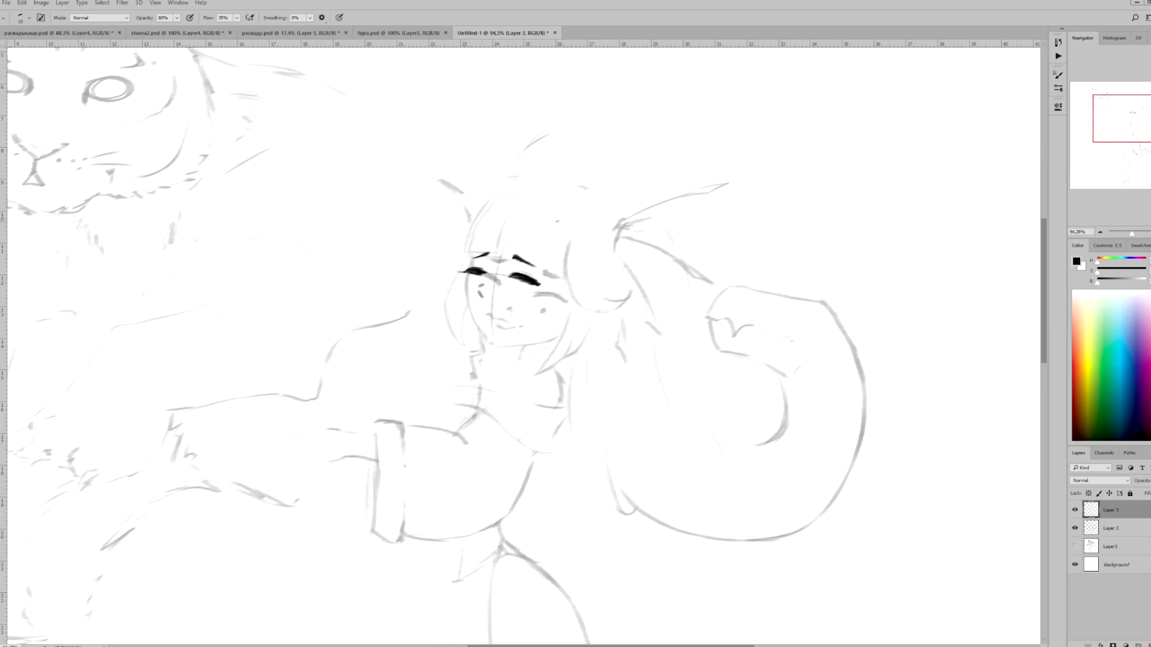
{"action": "mouse_move", "coordinate": [466, 273]}
{"action": "left_mouse_down"}
{"action": "mouse_move", "coordinate": [463, 299]}
{"action": "mouse_move", "coordinate": [486, 333]}
{"action": "mouse_move", "coordinate": [521, 333]}
{"action": "left_mouse_up"}
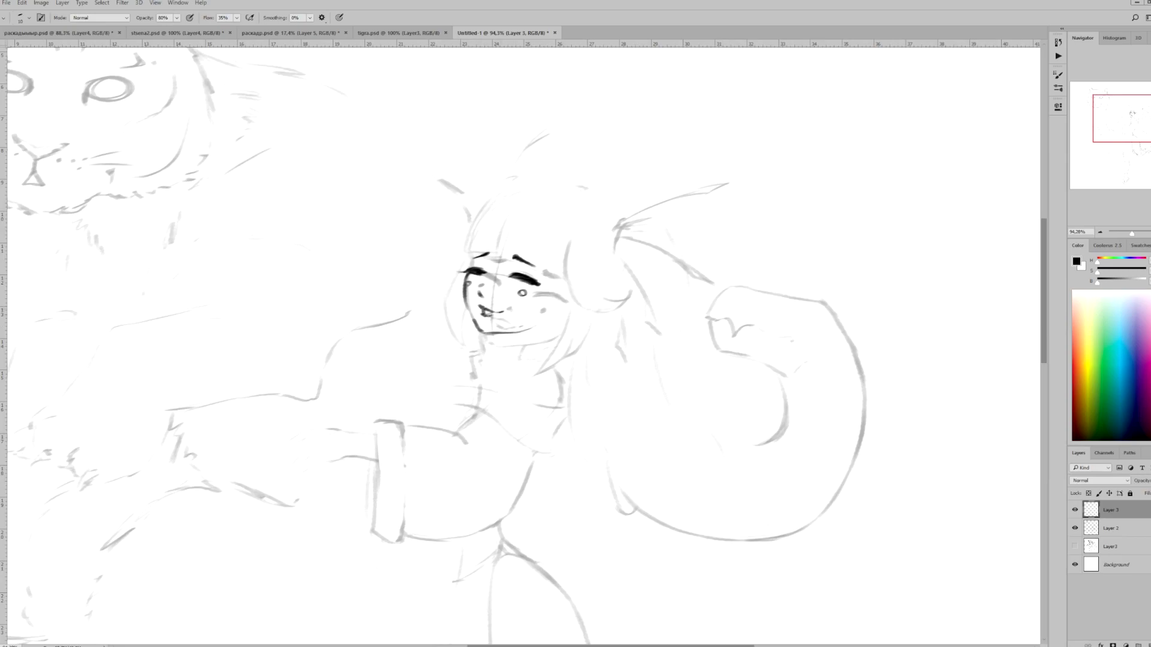
Step: Enlarge and reposition the redrawn facial features with a free transform
{"action": "key", "text": "m"}
{"action": "key", "text": "ctrl+t"}
{"action": "left_click_drag", "start_coordinate": [449, 185], "coordinate": [571, 373]}
{"action": "key", "text": "Return"}
{"action": "key", "text": "b"}
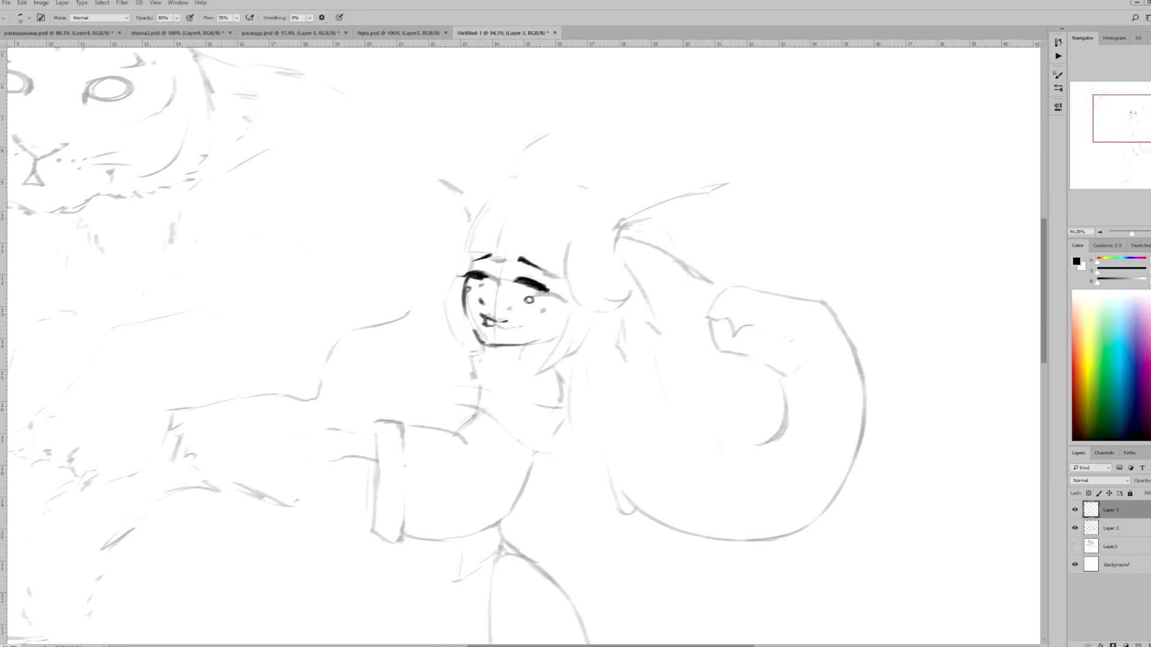
Step: Draw the girl's fringe, the side locks framing her face and the curled lock beside the ponytail
{"action": "mouse_move", "coordinate": [552, 291]}
{"action": "left_mouse_down"}
{"action": "mouse_move", "coordinate": [517, 371]}
{"action": "mouse_move", "coordinate": [547, 360]}
{"action": "left_mouse_up"}
{"action": "key", "text": "ctrl+z"}
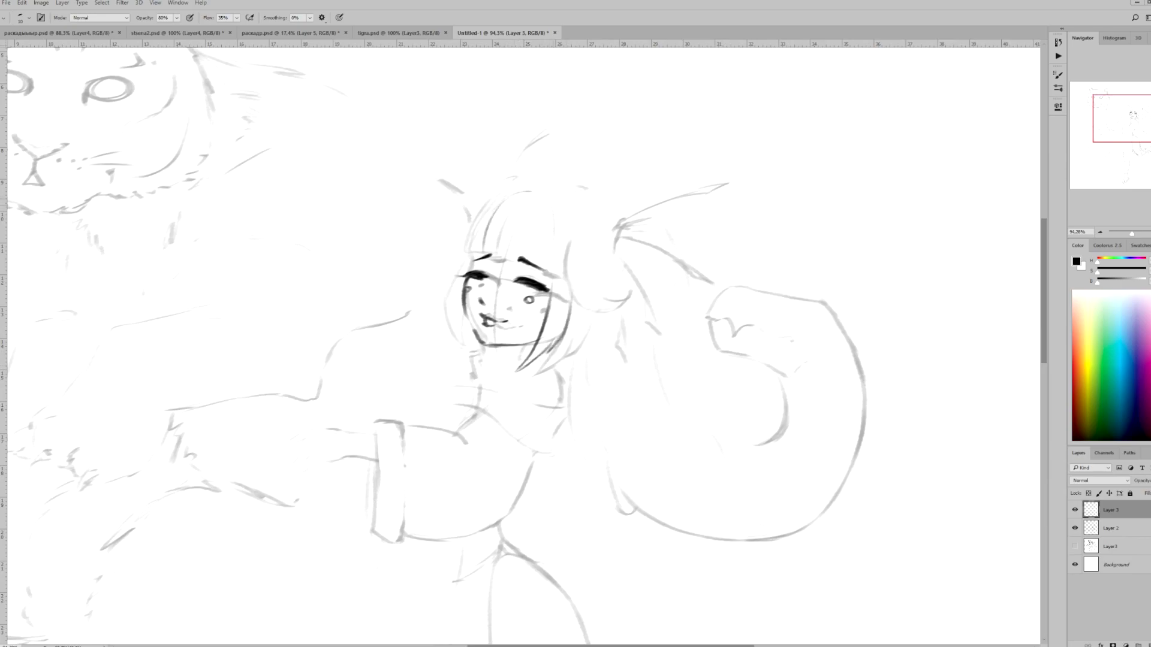
{"action": "left_click_drag", "start_coordinate": [526, 237], "coordinate": [517, 260]}
{"action": "mouse_move", "coordinate": [509, 194]}
{"action": "left_mouse_down"}
{"action": "mouse_move", "coordinate": [474, 231]}
{"action": "mouse_move", "coordinate": [448, 344]}
{"action": "left_mouse_up"}
{"action": "key", "text": "ctrl+z"}
{"action": "left_click_drag", "start_coordinate": [459, 296], "coordinate": [451, 353]}
{"action": "left_click_drag", "start_coordinate": [470, 318], "coordinate": [463, 362]}
{"action": "mouse_move", "coordinate": [553, 249]}
{"action": "left_mouse_down"}
{"action": "mouse_move", "coordinate": [581, 299]}
{"action": "mouse_move", "coordinate": [609, 295]}
{"action": "mouse_move", "coordinate": [580, 275]}
{"action": "left_mouse_up"}
{"action": "left_click_drag", "start_coordinate": [580, 264], "coordinate": [604, 293]}
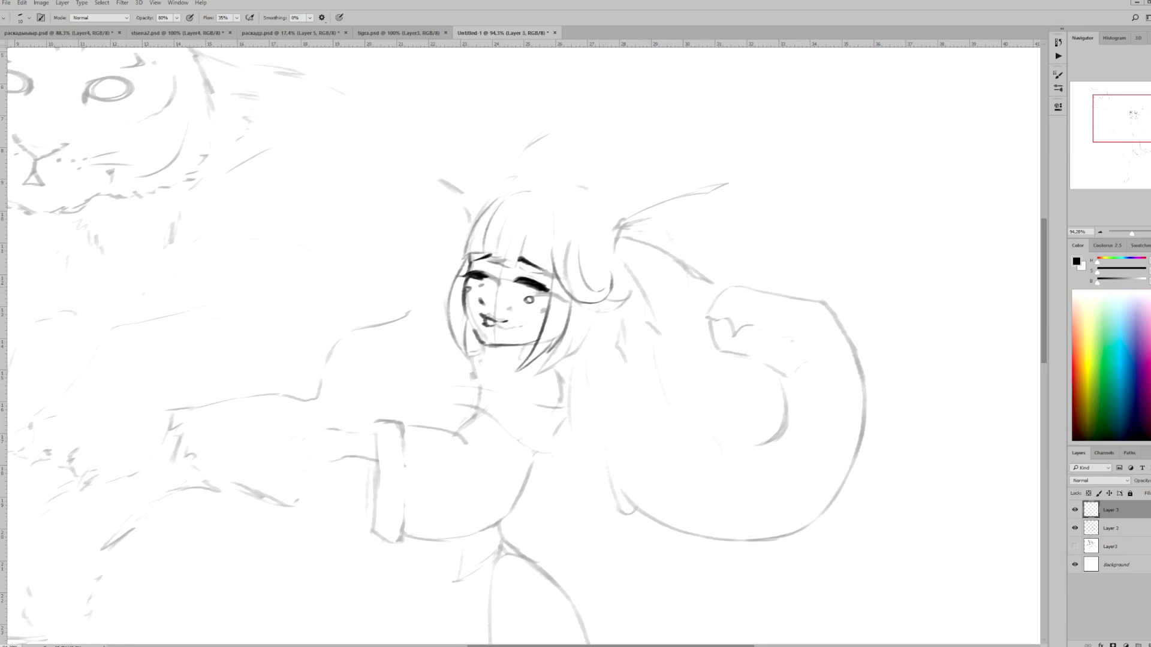
Step: Hide Layer 2, erase the vertical guide line through the face and redraw the outer curve of the fringe
{"action": "left_click", "coordinate": [1074, 528]}
{"action": "key", "text": "e"}
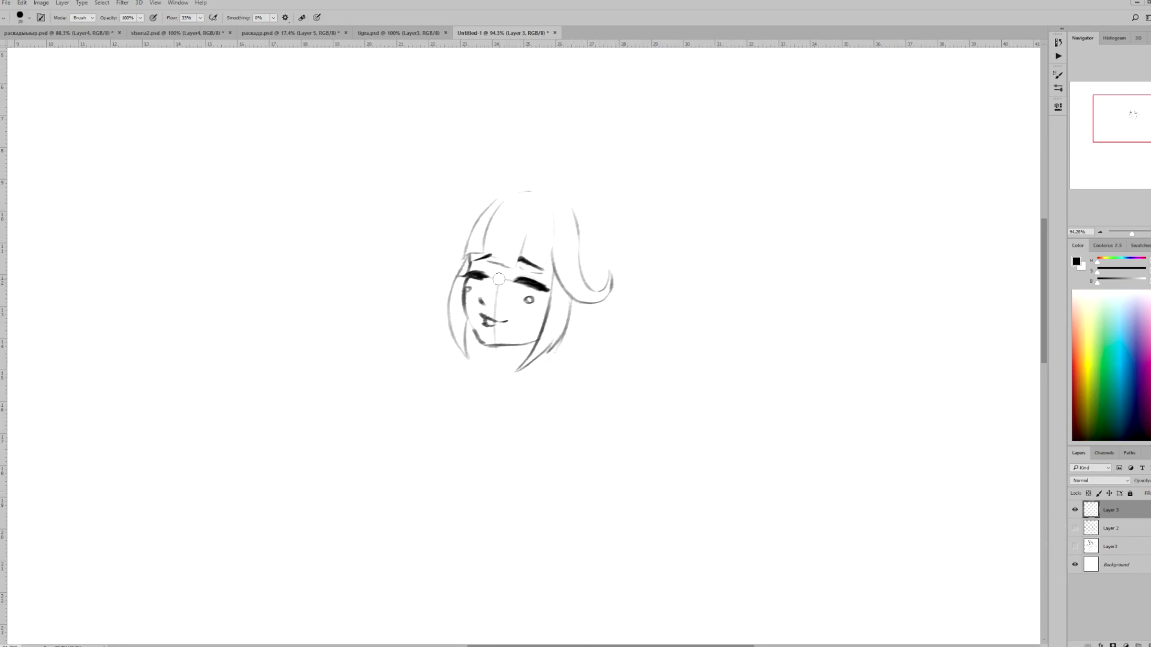
{"action": "left_click_drag", "start_coordinate": [497, 272], "coordinate": [495, 343]}
{"action": "key", "text": "b"}
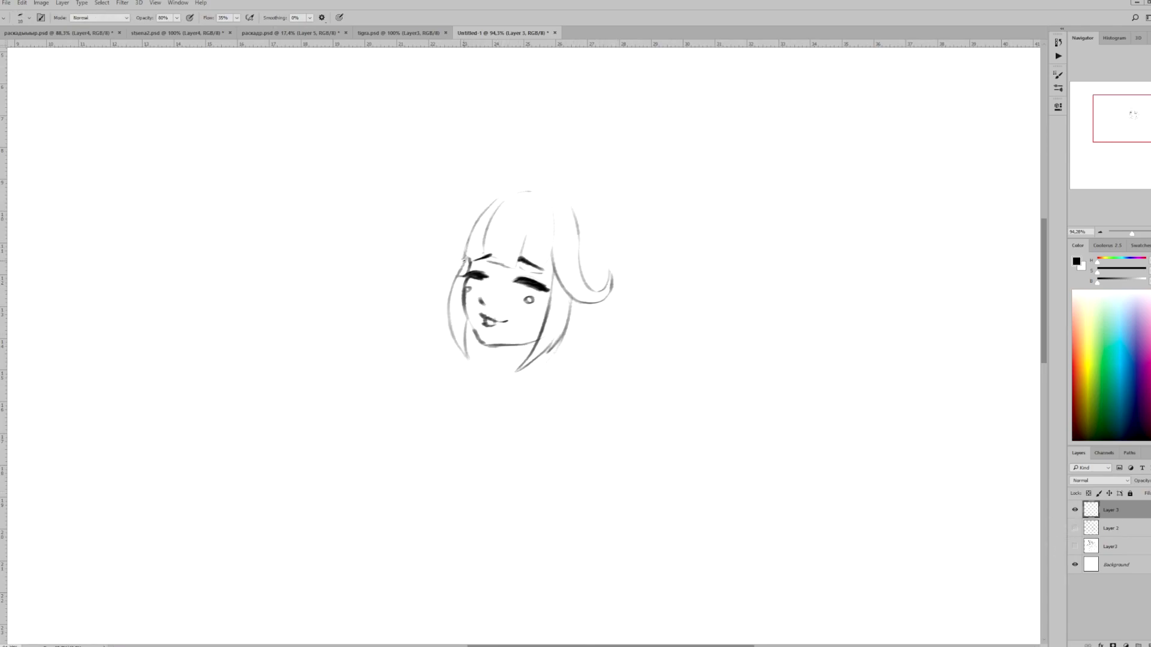
{"action": "key", "text": "ctrl+z"}
{"action": "left_click_drag", "start_coordinate": [461, 247], "coordinate": [510, 193]}
{"action": "mouse_move", "coordinate": [459, 263]}
{"action": "left_mouse_down"}
{"action": "mouse_move", "coordinate": [546, 272]}
{"action": "mouse_move", "coordinate": [552, 293]}
{"action": "left_mouse_up"}
{"action": "left_click_drag", "start_coordinate": [519, 193], "coordinate": [458, 262]}
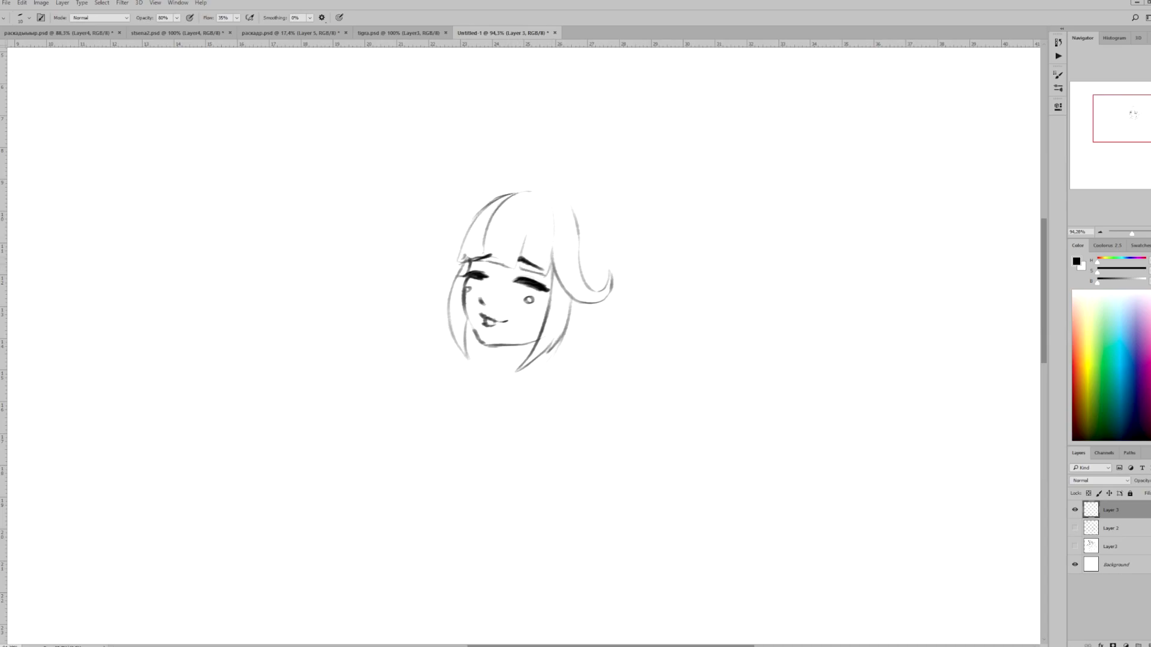
{"action": "key", "text": "e"}
{"action": "key", "text": "b"}
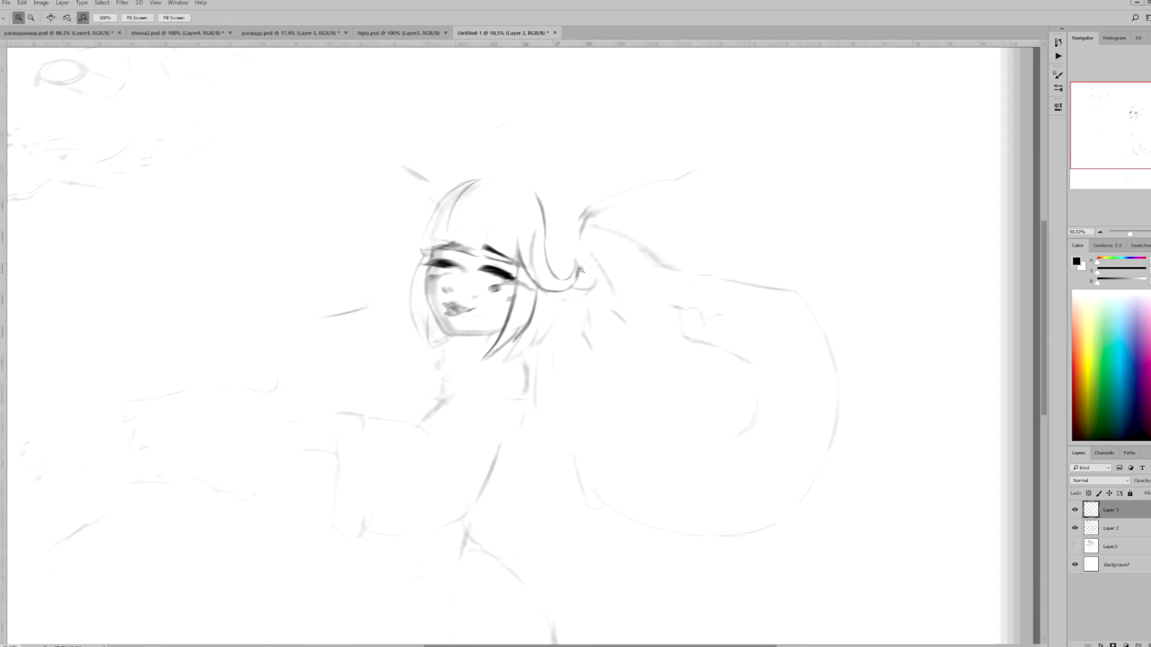
Step: Erase the old face and hair lines on Layer 2 with Layer 3 hidden, and restore both layers to full view
{"action": "left_click", "coordinate": [1075, 510]}
{"action": "left_click", "coordinate": [1110, 528]}
{"action": "key", "text": "e"}
{"action": "left_click_drag", "start_coordinate": [430, 198], "coordinate": [461, 267]}
{"action": "left_click_drag", "start_coordinate": [443, 324], "coordinate": [534, 282]}
{"action": "left_click_drag", "start_coordinate": [533, 198], "coordinate": [528, 360]}
{"action": "left_click", "coordinate": [1074, 510]}
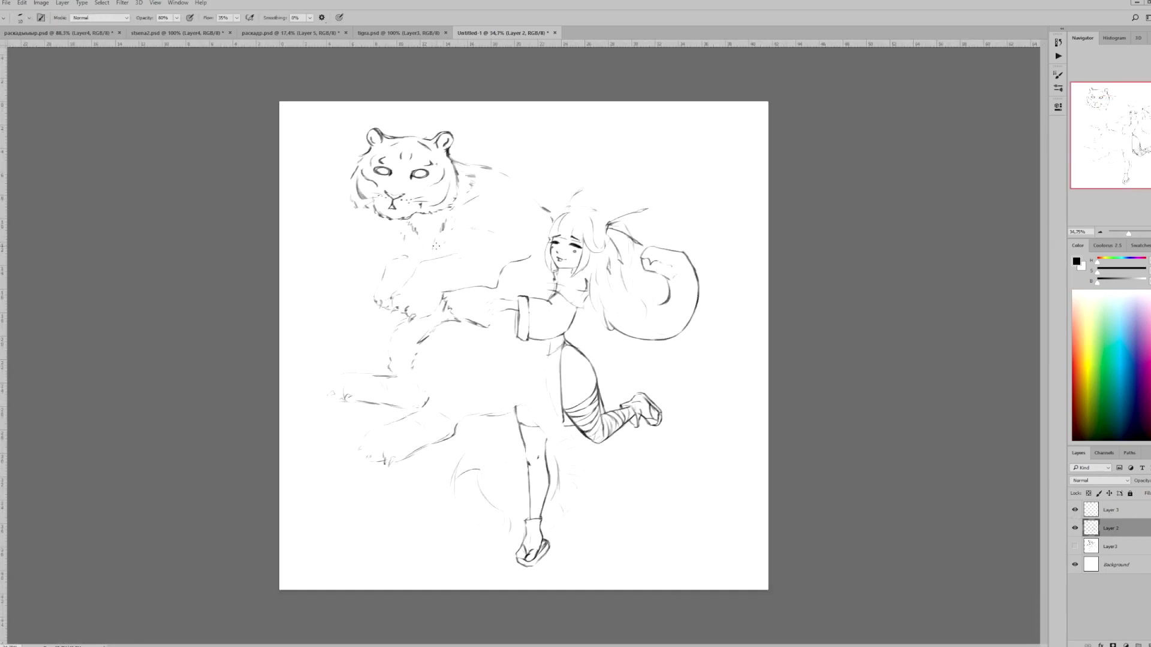
Step: Draw the girl's choker, neck and the crown line running to her ponytail, and erase stray strokes above her head
{"action": "scroll", "coordinate": [409, 357], "scroll_direction": "up", "scroll_amount": 5}
{"action": "left_click_drag", "start_coordinate": [406, 359], "coordinate": [491, 367]}
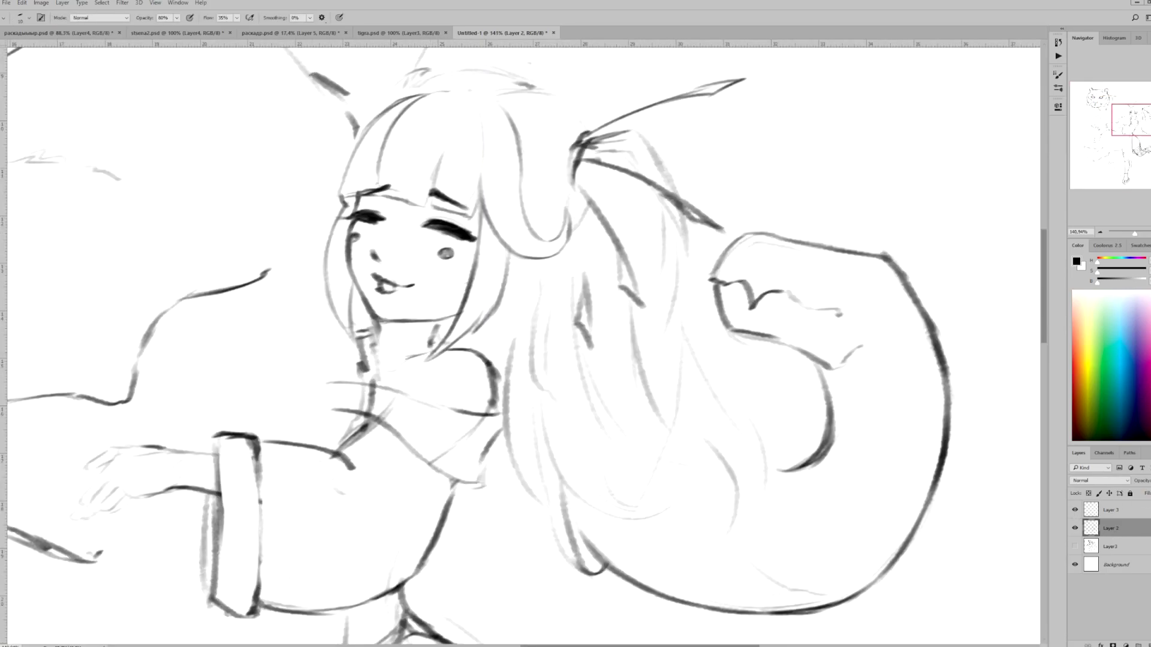
{"action": "left_click_drag", "start_coordinate": [383, 324], "coordinate": [380, 345]}
{"action": "mouse_move", "coordinate": [383, 333]}
{"action": "left_mouse_down"}
{"action": "mouse_move", "coordinate": [433, 329]}
{"action": "mouse_move", "coordinate": [429, 355]}
{"action": "left_mouse_up"}
{"action": "left_click_drag", "start_coordinate": [441, 319], "coordinate": [431, 348]}
{"action": "left_click_drag", "start_coordinate": [507, 307], "coordinate": [527, 372]}
{"action": "mouse_move", "coordinate": [402, 91]}
{"action": "left_mouse_down"}
{"action": "mouse_move", "coordinate": [496, 90]}
{"action": "mouse_move", "coordinate": [589, 133]}
{"action": "left_mouse_up"}
{"action": "key", "text": "e"}
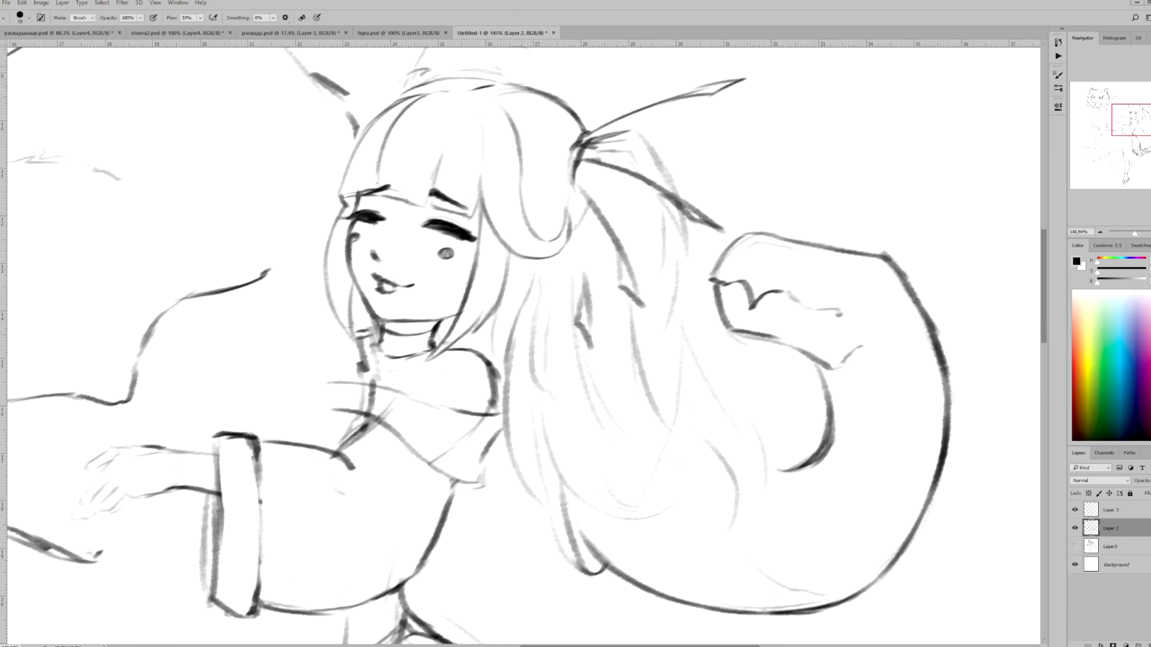
{"action": "left_click_drag", "start_coordinate": [458, 70], "coordinate": [528, 84]}
Step: Sketch a curved, pointed coat tail flowing out behind the girl's waist above her raised leg
{"action": "key", "text": "ctrl+0"}
{"action": "scroll", "coordinate": [342, 252], "scroll_direction": "up", "scroll_amount": 3}
{"action": "key", "text": "b"}
{"action": "mouse_move", "coordinate": [513, 338]}
{"action": "left_mouse_down"}
{"action": "mouse_move", "coordinate": [605, 417]}
{"action": "mouse_move", "coordinate": [543, 347]}
{"action": "mouse_move", "coordinate": [561, 351]}
{"action": "left_mouse_up"}
{"action": "key", "text": "ctrl+z"}
{"action": "left_click_drag", "start_coordinate": [608, 418], "coordinate": [664, 423]}
{"action": "mouse_move", "coordinate": [558, 465]}
{"action": "left_mouse_down"}
{"action": "mouse_move", "coordinate": [612, 465]}
{"action": "mouse_move", "coordinate": [657, 435]}
{"action": "left_mouse_up"}
{"action": "left_click_drag", "start_coordinate": [504, 339], "coordinate": [629, 414]}
Step: Touch up the girl's upper body and erase stray construction lines around her neckline
{"action": "key", "text": "h"}
{"action": "left_click_drag", "start_coordinate": [786, 212], "coordinate": [766, 201]}
{"action": "left_click_drag", "start_coordinate": [510, 307], "coordinate": [531, 294]}
{"action": "left_click_drag", "start_coordinate": [523, 283], "coordinate": [561, 294]}
{"action": "key", "text": "e"}
{"action": "mouse_move", "coordinate": [473, 112]}
{"action": "left_mouse_down"}
{"action": "mouse_move", "coordinate": [593, 112]}
{"action": "mouse_move", "coordinate": [455, 112]}
{"action": "mouse_move", "coordinate": [527, 112]}
{"action": "left_mouse_up"}
{"action": "left_click_drag", "start_coordinate": [736, 179], "coordinate": [617, 180]}
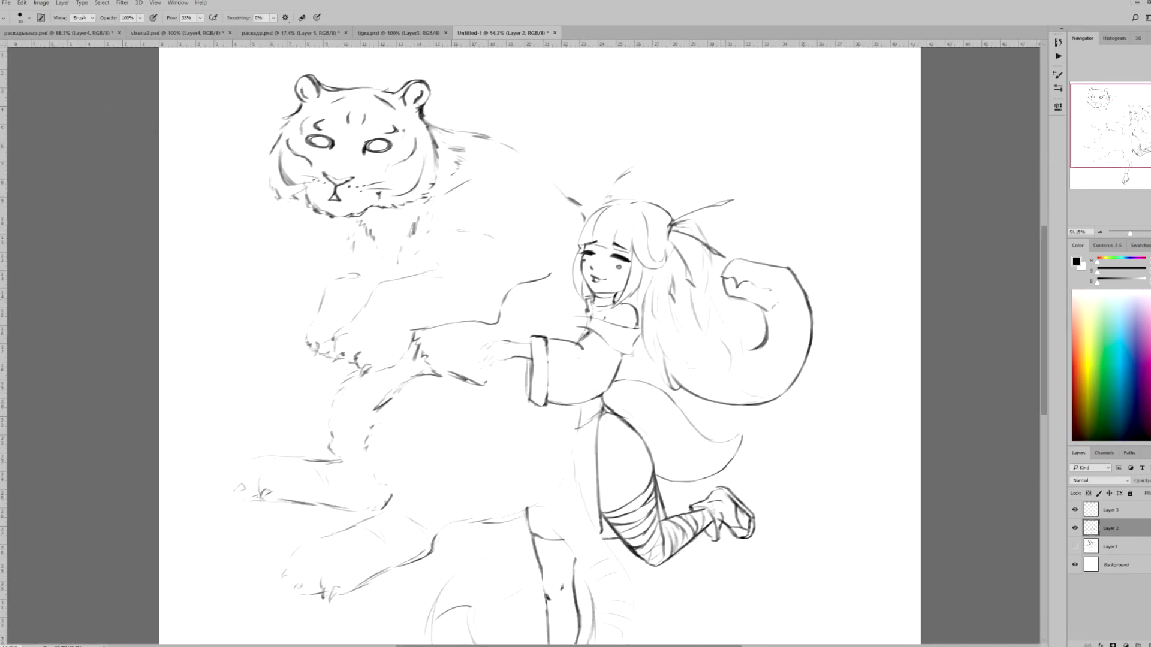
{"action": "left_click_drag", "start_coordinate": [749, 348], "coordinate": [773, 348]}
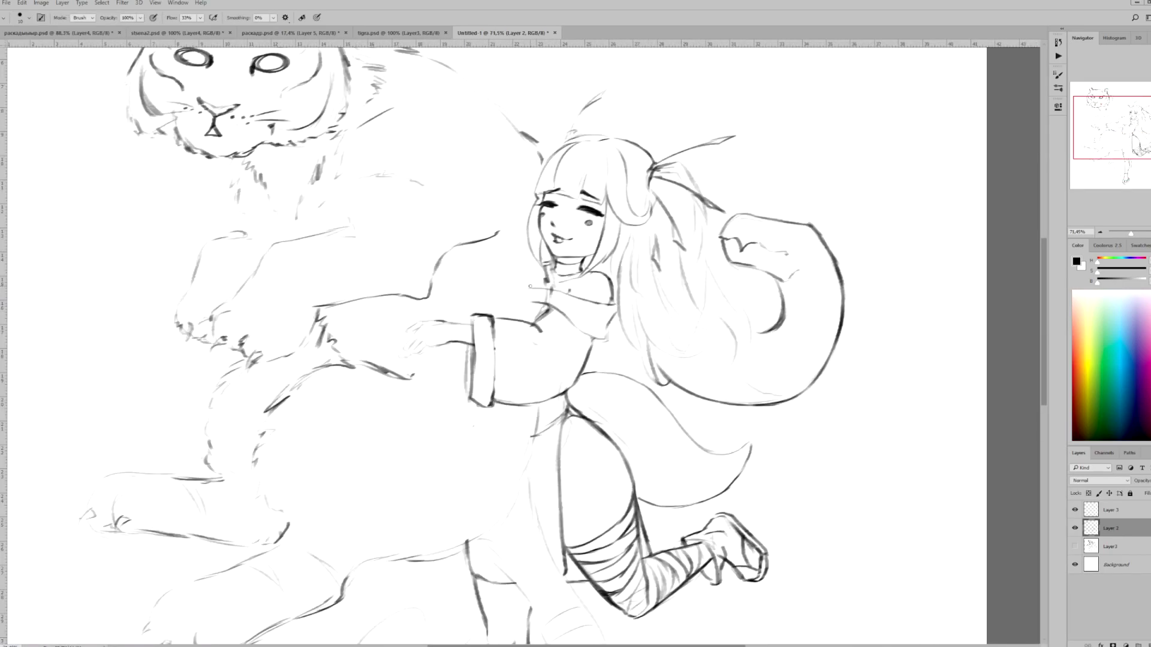
{"action": "left_click_drag", "start_coordinate": [570, 288], "coordinate": [561, 394]}
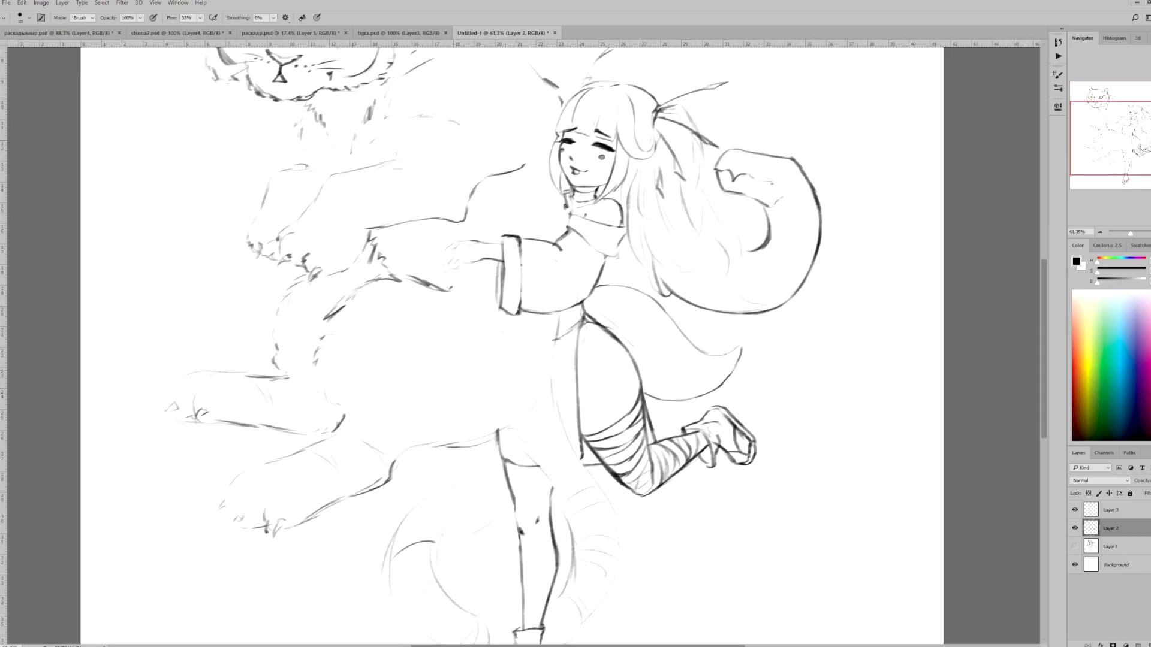
Step: Erase the faint hand lines and redraw the girl's outstretched hand with spread fingers
{"action": "left_click_drag", "start_coordinate": [496, 232], "coordinate": [557, 232]}
{"action": "mouse_move", "coordinate": [407, 263]}
{"action": "left_mouse_down"}
{"action": "mouse_move", "coordinate": [413, 315]}
{"action": "mouse_move", "coordinate": [458, 258]}
{"action": "mouse_move", "coordinate": [436, 302]}
{"action": "mouse_move", "coordinate": [457, 297]}
{"action": "left_mouse_up"}
{"action": "key", "text": "b"}
{"action": "mouse_move", "coordinate": [439, 239]}
{"action": "left_mouse_down"}
{"action": "mouse_move", "coordinate": [472, 258]}
{"action": "mouse_move", "coordinate": [454, 247]}
{"action": "left_mouse_up"}
{"action": "mouse_move", "coordinate": [426, 254]}
{"action": "left_mouse_down"}
{"action": "mouse_move", "coordinate": [402, 271]}
{"action": "mouse_move", "coordinate": [410, 298]}
{"action": "left_mouse_up"}
{"action": "left_click_drag", "start_coordinate": [420, 301], "coordinate": [391, 308]}
{"action": "mouse_move", "coordinate": [406, 286]}
{"action": "left_mouse_down"}
{"action": "mouse_move", "coordinate": [376, 292]}
{"action": "mouse_move", "coordinate": [367, 269]}
{"action": "mouse_move", "coordinate": [382, 254]}
{"action": "left_mouse_up"}
{"action": "scroll", "coordinate": [566, 182], "scroll_direction": "up", "scroll_amount": 1}
{"action": "key", "text": "e"}
{"action": "mouse_move", "coordinate": [440, 284]}
{"action": "left_mouse_down"}
{"action": "mouse_move", "coordinate": [420, 273]}
{"action": "mouse_move", "coordinate": [369, 280]}
{"action": "mouse_move", "coordinate": [381, 318]}
{"action": "left_mouse_up"}
Step: Refine the finger and wrist outlines of the girl's outstretched hand by alternating brush and eraser strokes
{"action": "key", "text": "b"}
{"action": "key", "text": "e"}
{"action": "key", "text": "b"}
{"action": "left_click_drag", "start_coordinate": [407, 247], "coordinate": [388, 259]}
{"action": "key", "text": "e"}
{"action": "key", "text": "z"}
{"action": "mouse_move", "coordinate": [393, 306]}
{"action": "left_mouse_down"}
{"action": "mouse_move", "coordinate": [419, 305]}
{"action": "mouse_move", "coordinate": [404, 303]}
{"action": "left_mouse_up"}
{"action": "key", "text": "b"}
{"action": "key", "text": "e"}
{"action": "left_click_drag", "start_coordinate": [428, 360], "coordinate": [409, 363]}
{"action": "key", "text": "b"}
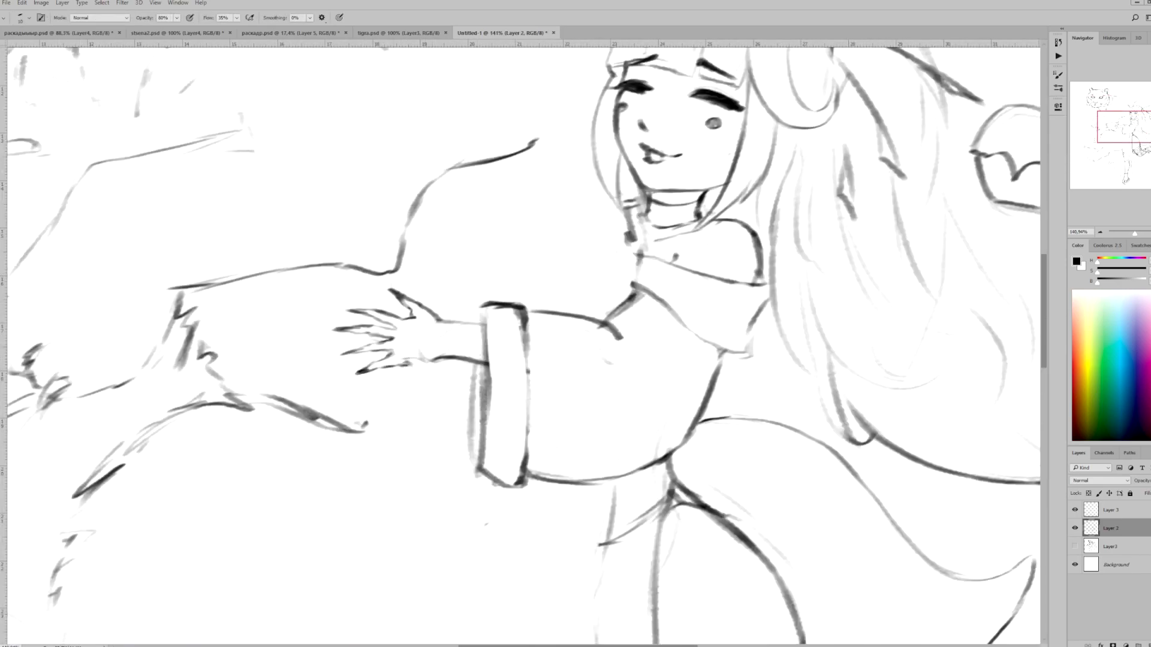
Step: Trim the fingertips and thumb, and clean up the sleeve's upper edge and the jagged hair lines below her neck
{"action": "key", "text": "e"}
{"action": "key", "text": "b"}
{"action": "key", "text": "e"}
{"action": "key", "text": "b"}
{"action": "key", "text": "e"}
{"action": "key", "text": "b"}
{"action": "left_click_drag", "start_coordinate": [417, 311], "coordinate": [393, 311]}
{"action": "key", "text": "e"}
{"action": "key", "text": "z"}
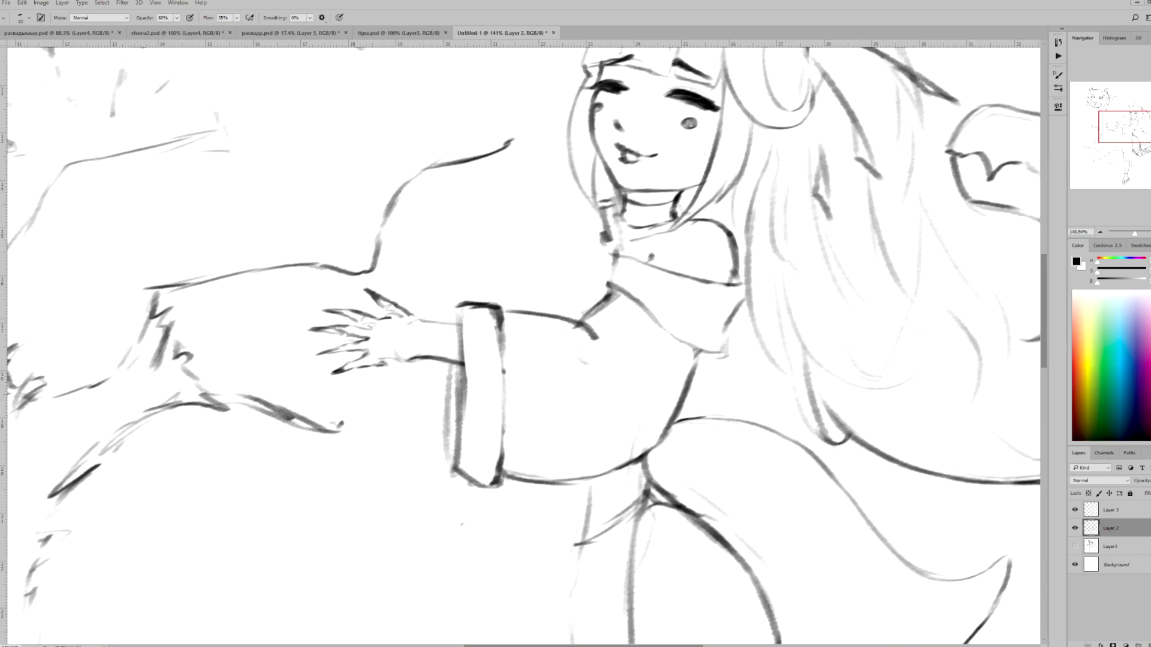
{"action": "left_click_drag", "start_coordinate": [420, 320], "coordinate": [653, 285]}
{"action": "key", "text": "e"}
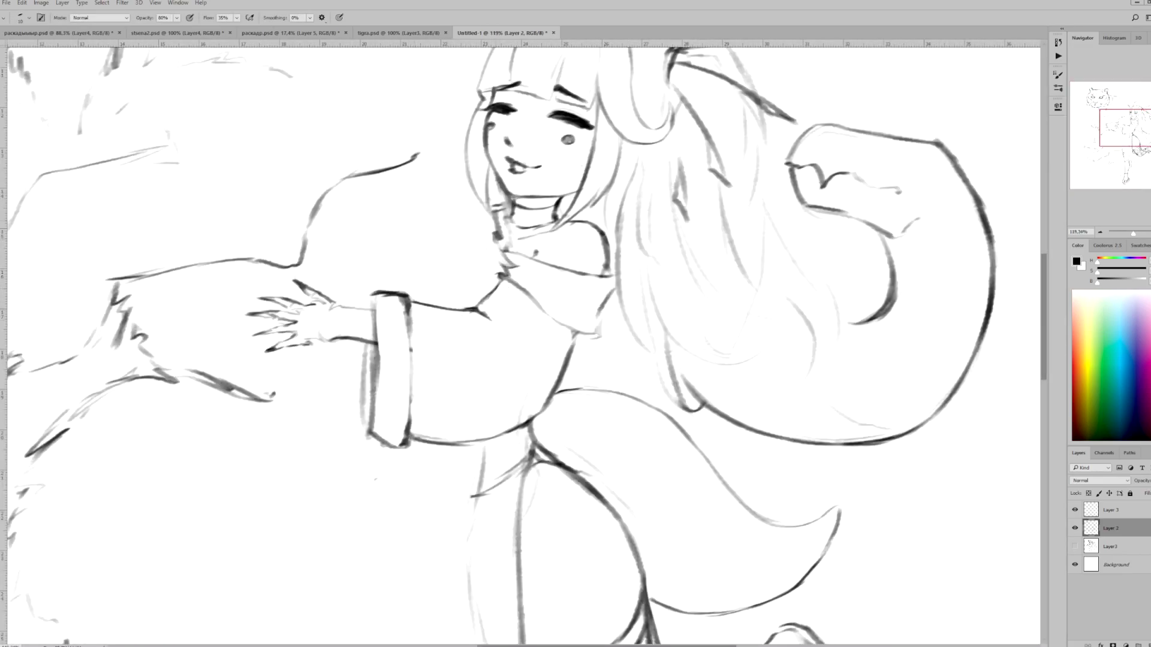
Step: Save the drawing as тигрр.psd, select Layer 3 and thin the girl's closed eyelids
{"action": "key", "text": "ctrl+0"}
{"action": "key", "text": "z"}
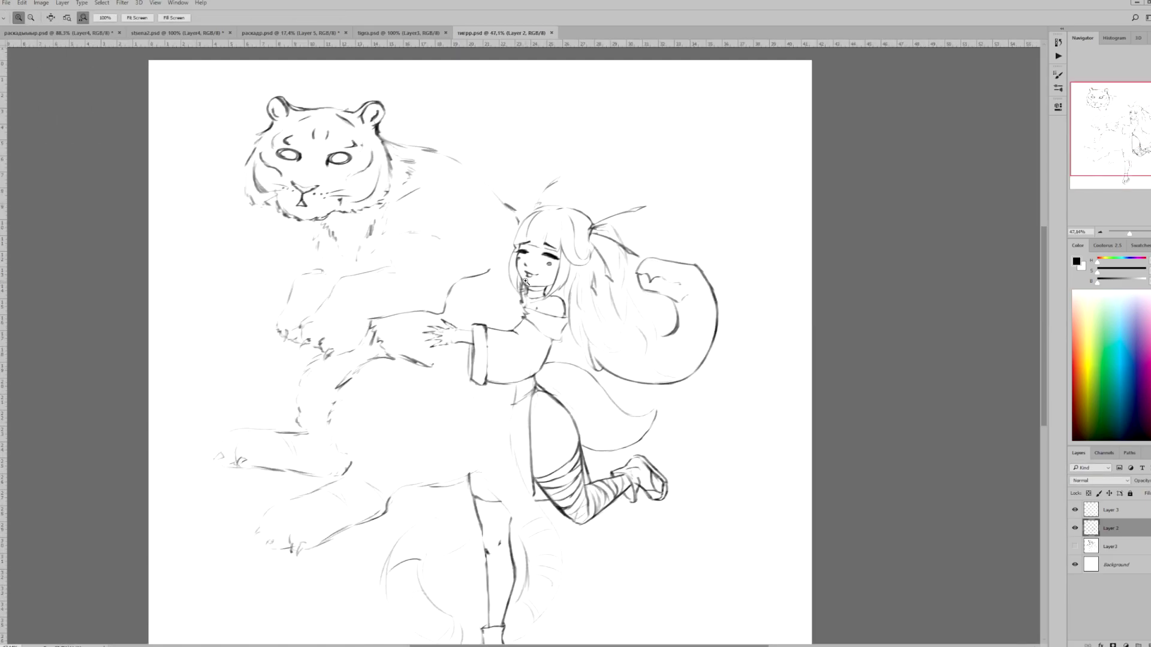
{"action": "key", "text": "alt+bracketright"}
{"action": "mouse_move", "coordinate": [525, 280]}
{"action": "left_mouse_down"}
{"action": "mouse_move", "coordinate": [575, 280]}
{"action": "mouse_move", "coordinate": [519, 256]}
{"action": "mouse_move", "coordinate": [531, 264]}
{"action": "left_mouse_up"}
{"action": "key", "text": "b"}
{"action": "key", "text": "e"}
{"action": "key", "text": "b"}
{"action": "key", "text": "e"}
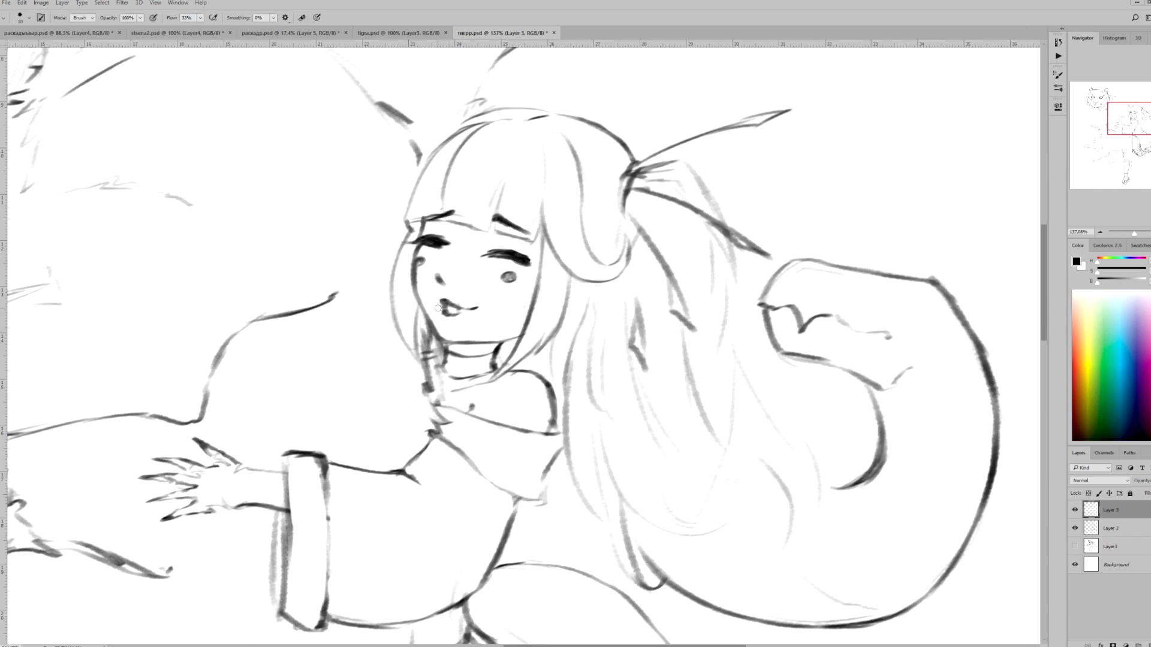
Step: Erase and redraw the girl's nose, one eyelid and her smiling lips
{"action": "key", "text": "b"}
{"action": "mouse_move", "coordinate": [461, 307]}
{"action": "left_mouse_down"}
{"action": "mouse_move", "coordinate": [454, 314]}
{"action": "mouse_move", "coordinate": [477, 309]}
{"action": "left_mouse_up"}
{"action": "key", "text": "e"}
{"action": "key", "text": "b"}
{"action": "left_click_drag", "start_coordinate": [450, 241], "coordinate": [443, 281]}
{"action": "key", "text": "e"}
{"action": "key", "text": "b"}
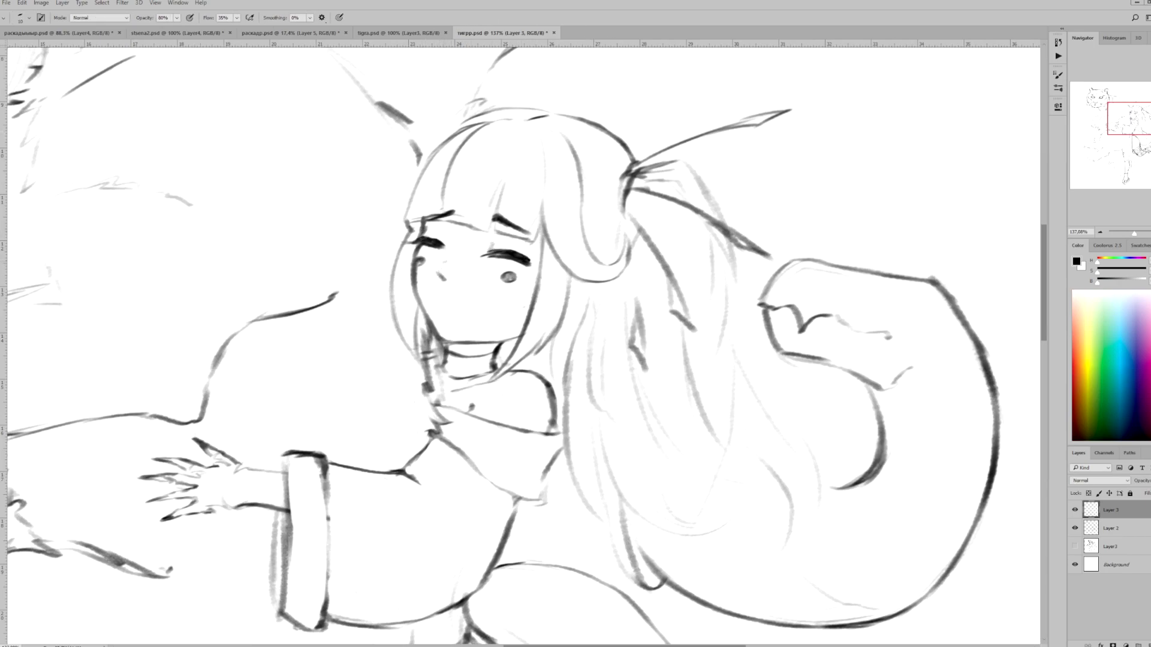
{"action": "key", "text": "ctrl+z"}
{"action": "left_click_drag", "start_coordinate": [434, 297], "coordinate": [443, 299]}
Step: Add long hair strands to the girl's hair and ponytail
{"action": "key", "text": "z"}
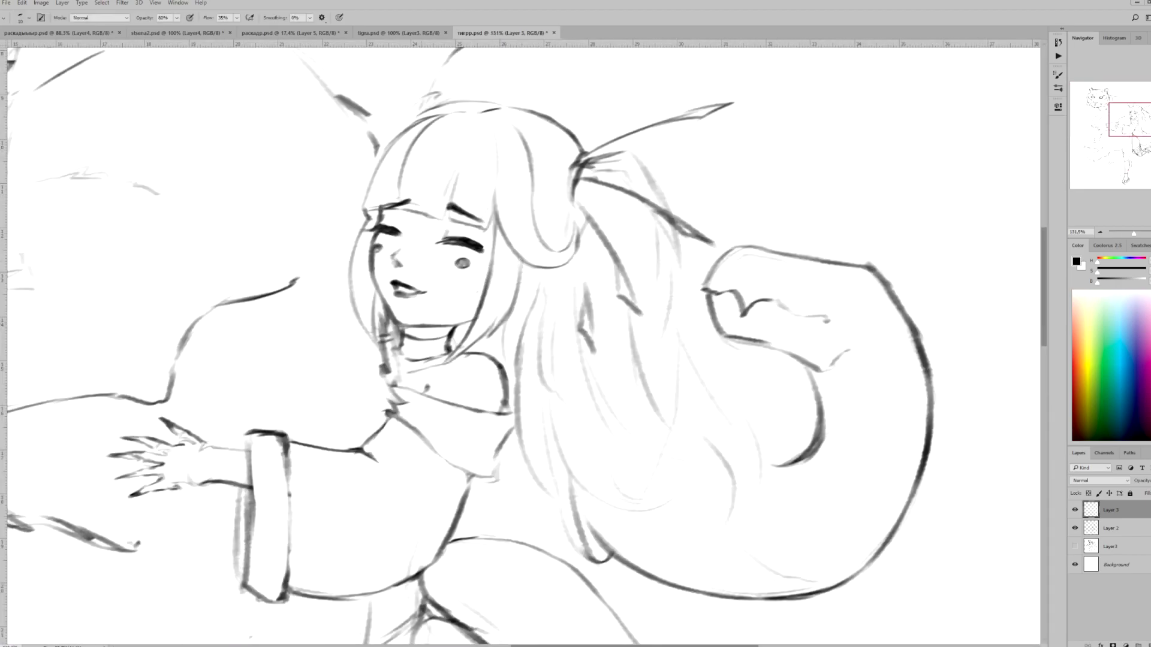
{"action": "mouse_move", "coordinate": [474, 317]}
{"action": "left_mouse_down"}
{"action": "mouse_move", "coordinate": [437, 325]}
{"action": "mouse_move", "coordinate": [420, 357]}
{"action": "mouse_move", "coordinate": [593, 360]}
{"action": "left_mouse_up"}
{"action": "key", "text": "b"}
{"action": "mouse_move", "coordinate": [515, 178]}
{"action": "left_mouse_down"}
{"action": "mouse_move", "coordinate": [530, 282]}
{"action": "mouse_move", "coordinate": [553, 258]}
{"action": "left_mouse_up"}
{"action": "mouse_move", "coordinate": [615, 217]}
{"action": "left_mouse_down"}
{"action": "mouse_move", "coordinate": [527, 360]}
{"action": "mouse_move", "coordinate": [575, 390]}
{"action": "mouse_move", "coordinate": [519, 412]}
{"action": "left_mouse_up"}
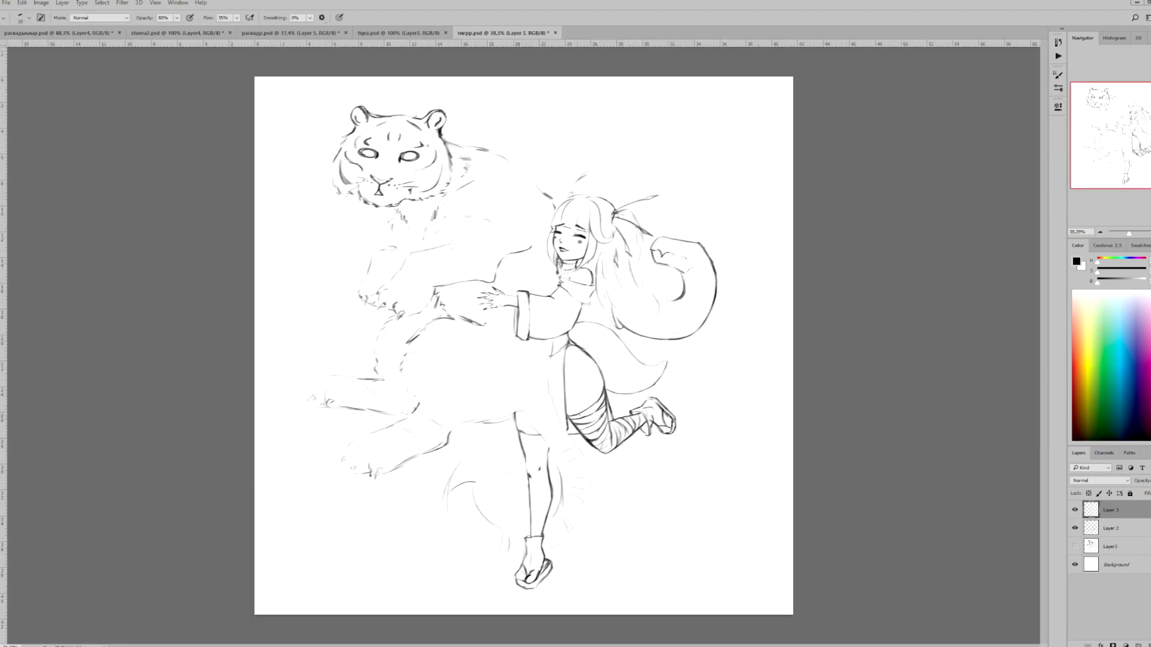
Step: Merge the face layer into the sketch layer, lock its transparent pixels and darken the line work with a large brush
{"action": "scroll", "coordinate": [524, 346], "scroll_direction": "up", "scroll_amount": 2}
{"action": "key", "text": "ctrl+e"}
{"action": "scroll", "coordinate": [524, 345], "scroll_direction": "down", "scroll_amount": 4}
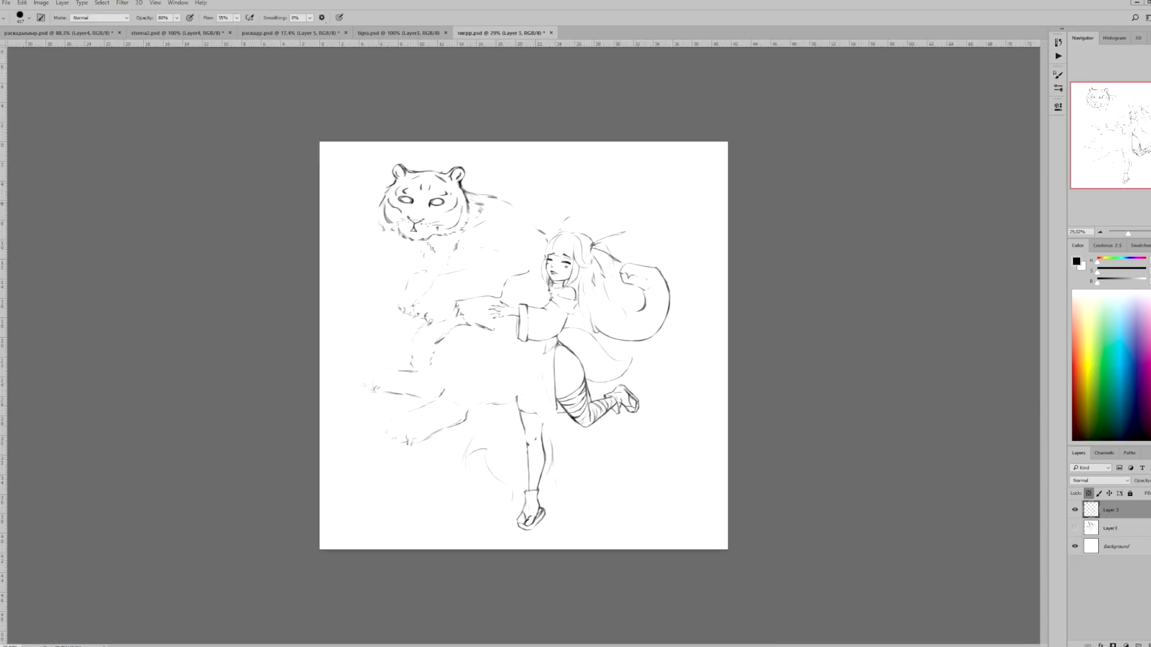
{"action": "scroll", "coordinate": [517, 472], "scroll_direction": "up", "scroll_amount": 2}
{"action": "scroll", "coordinate": [746, 430], "scroll_direction": "up", "scroll_amount": 3}
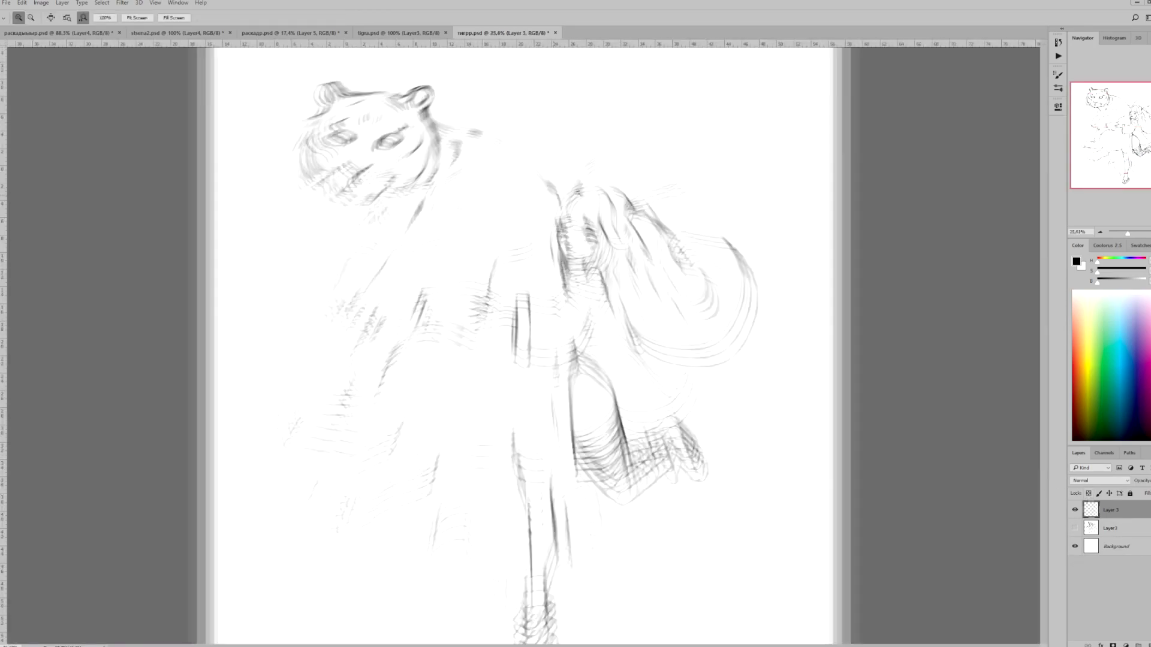
{"action": "scroll", "coordinate": [509, 267], "scroll_direction": "up", "scroll_amount": 2}
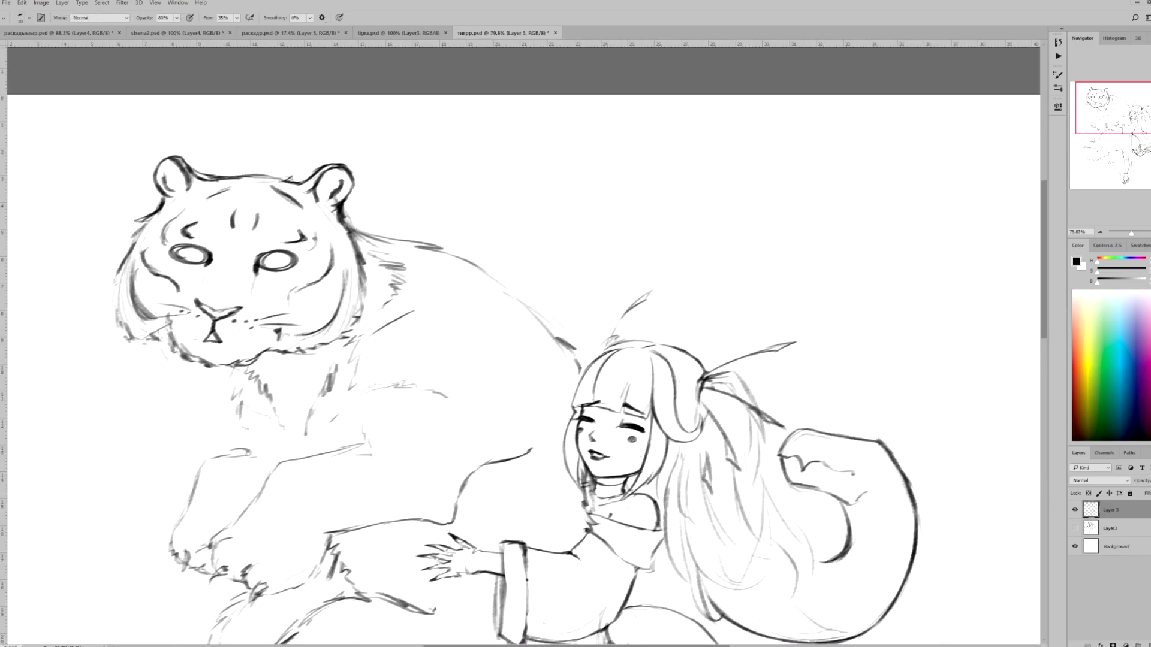
Step: Examine the tiger's head, the girl's face and ponytail, and the overall composition
{"action": "key", "text": "z"}
{"action": "left_click_drag", "start_coordinate": [114, 192], "coordinate": [180, 192]}
{"action": "key", "text": "b"}
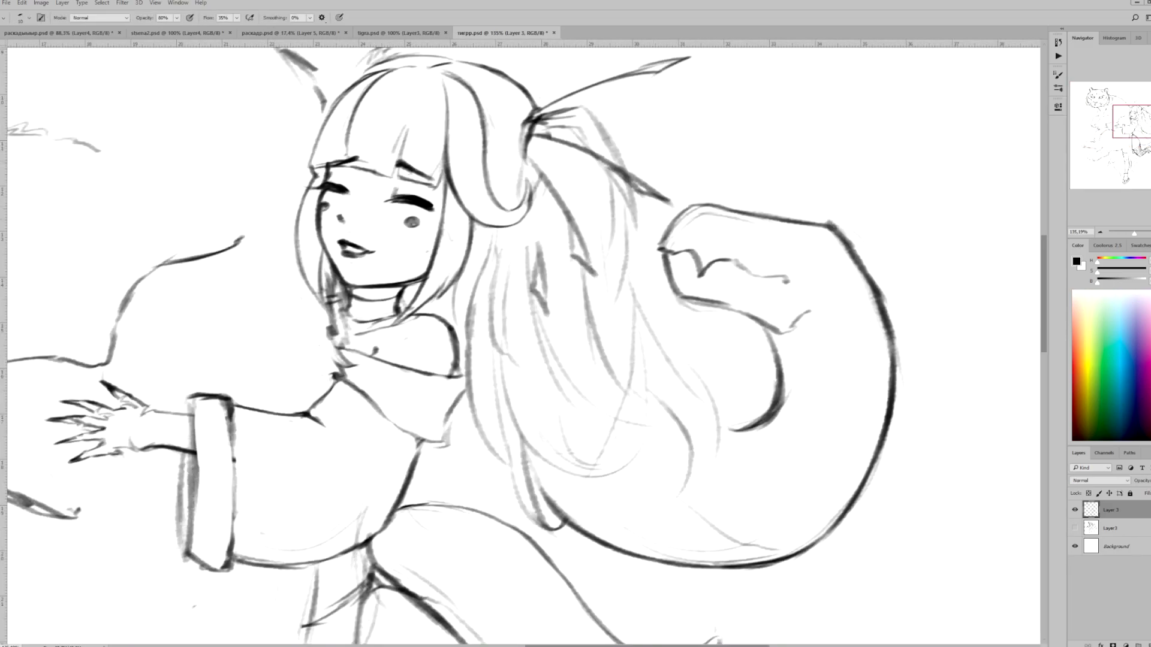
{"action": "scroll", "coordinate": [333, 305], "scroll_direction": "down", "scroll_amount": 3}
{"action": "scroll", "coordinate": [333, 305], "scroll_direction": "up", "scroll_amount": 3}
{"action": "key", "text": "e"}
{"action": "key", "text": "z"}
{"action": "left_click_drag", "start_coordinate": [679, 211], "coordinate": [594, 211]}
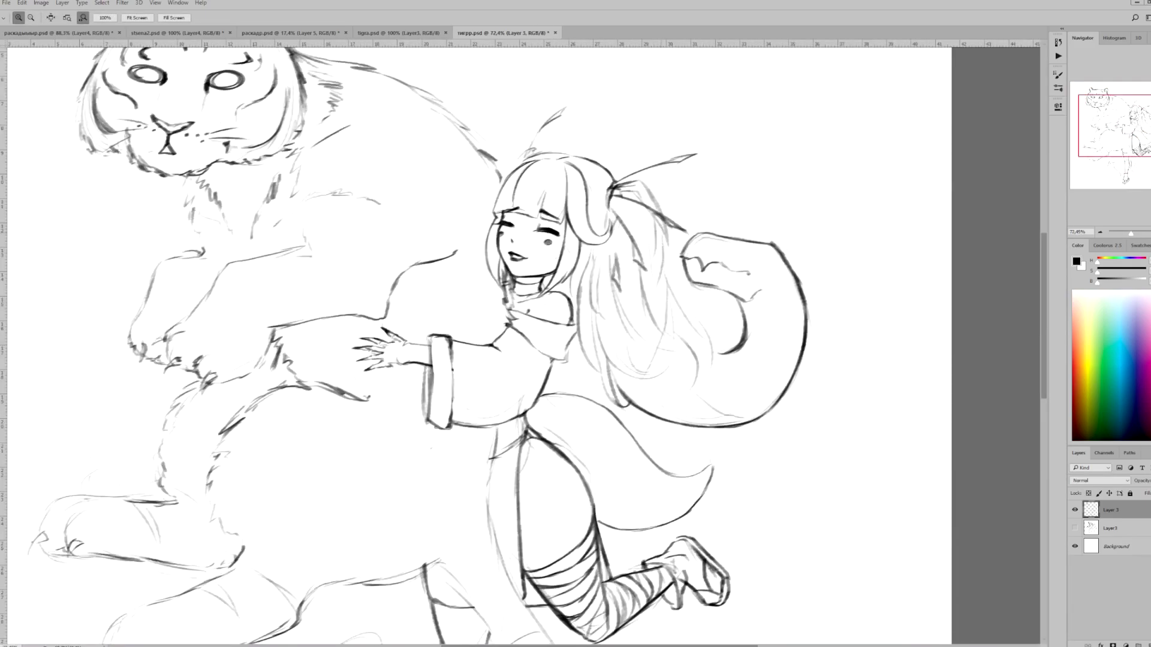
{"action": "scroll", "coordinate": [479, 341], "scroll_direction": "down", "scroll_amount": 3}
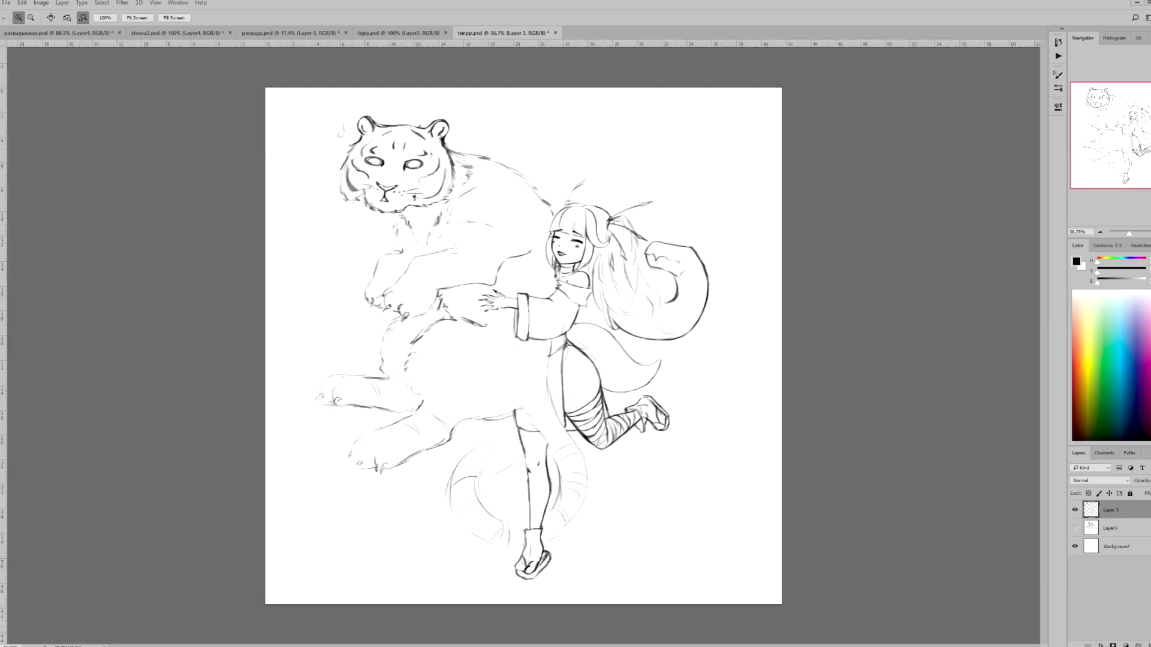
Step: Redraw the base of the tiger's tail and the edge of the girl's hanging robe panel with firmer strokes
{"action": "scroll", "coordinate": [479, 342], "scroll_direction": "up", "scroll_amount": 3}
{"action": "key", "text": "b"}
{"action": "left_click_drag", "start_coordinate": [480, 432], "coordinate": [526, 489]}
{"action": "left_click_drag", "start_coordinate": [511, 471], "coordinate": [543, 528]}
{"action": "left_click_drag", "start_coordinate": [522, 338], "coordinate": [522, 385]}
{"action": "left_click_drag", "start_coordinate": [524, 382], "coordinate": [570, 482]}
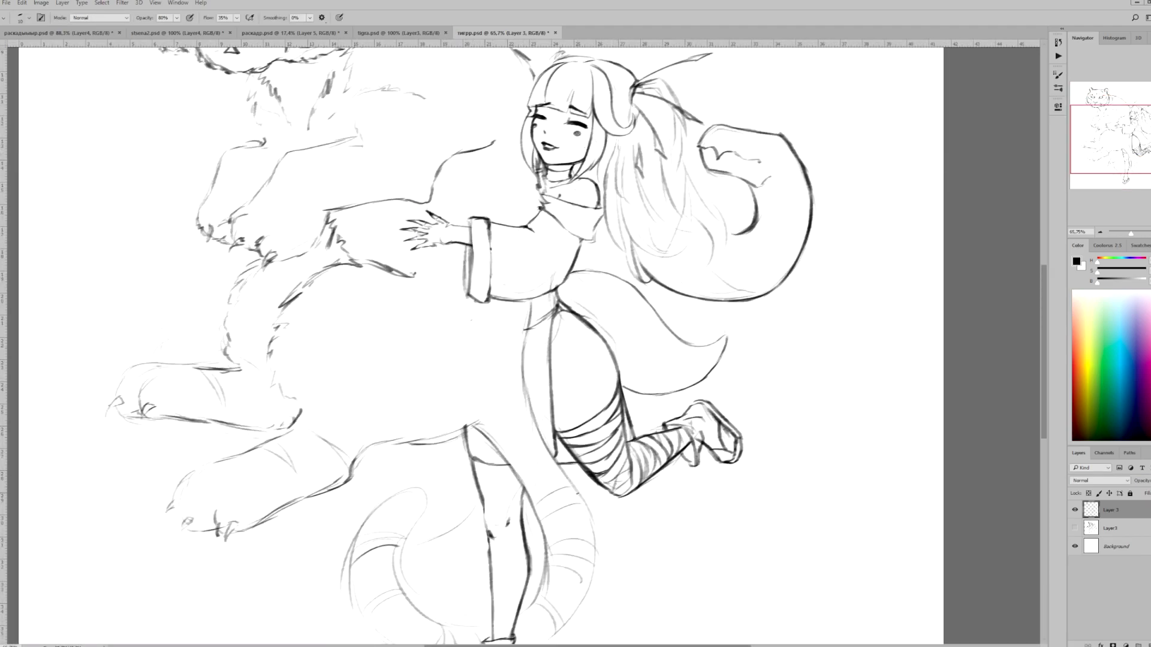
Step: Redraw the inner and outer contours of the striped tail where it curls around the girl's standing leg
{"action": "scroll", "coordinate": [572, 390], "scroll_direction": "down", "scroll_amount": 3}
{"action": "scroll", "coordinate": [642, 471], "scroll_direction": "up", "scroll_amount": 4}
{"action": "mouse_move", "coordinate": [514, 293]}
{"action": "left_mouse_down"}
{"action": "mouse_move", "coordinate": [526, 396]}
{"action": "mouse_move", "coordinate": [483, 475]}
{"action": "left_mouse_up"}
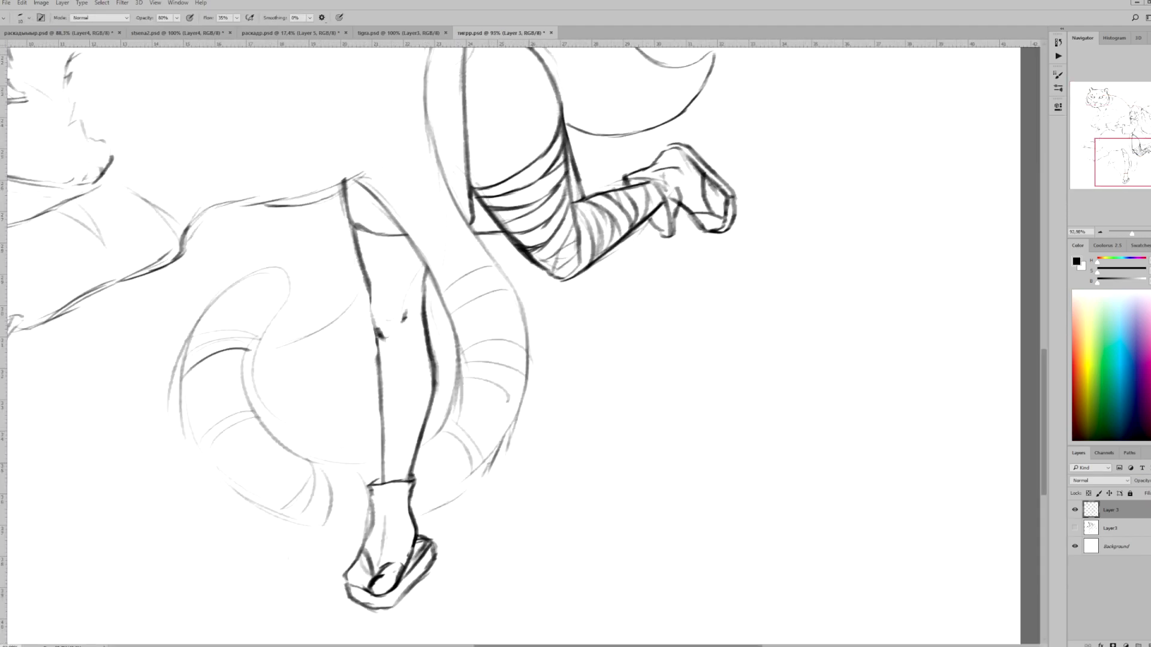
{"action": "left_click_drag", "start_coordinate": [439, 288], "coordinate": [419, 448]}
{"action": "mouse_move", "coordinate": [279, 311]}
{"action": "left_mouse_down"}
{"action": "mouse_move", "coordinate": [245, 365]}
{"action": "mouse_move", "coordinate": [258, 413]}
{"action": "mouse_move", "coordinate": [383, 465]}
{"action": "left_mouse_up"}
{"action": "left_click_drag", "start_coordinate": [415, 517], "coordinate": [487, 473]}
{"action": "mouse_move", "coordinate": [182, 395]}
{"action": "left_mouse_down"}
{"action": "mouse_move", "coordinate": [223, 486]}
{"action": "mouse_move", "coordinate": [356, 528]}
{"action": "left_mouse_up"}
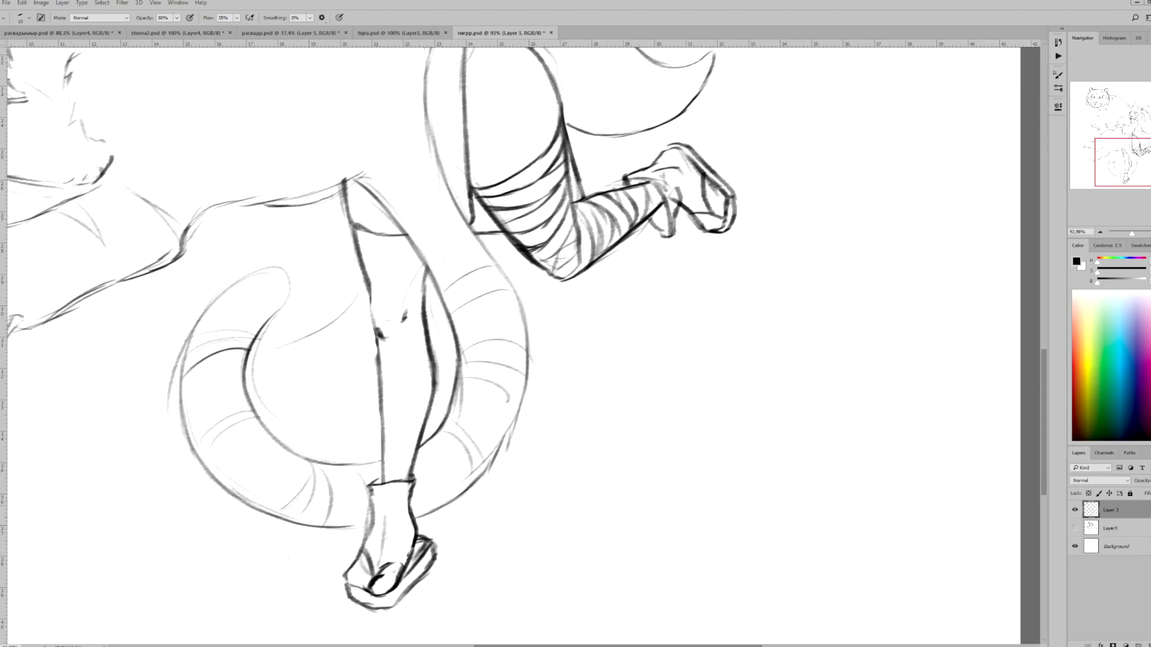
Step: Draw the tail's furry tip and erase the stray sketch lines inside and outside its curl
{"action": "left_click_drag", "start_coordinate": [182, 362], "coordinate": [297, 273]}
{"action": "key", "text": "e"}
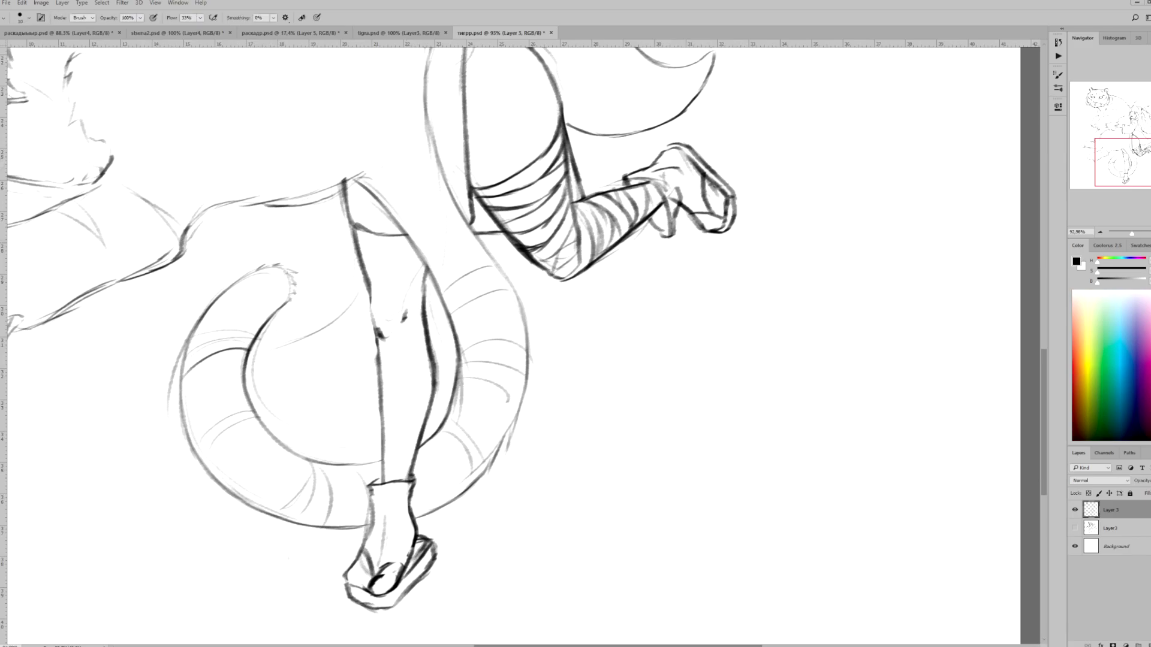
{"action": "left_click_drag", "start_coordinate": [342, 315], "coordinate": [255, 390]}
{"action": "left_click_drag", "start_coordinate": [182, 323], "coordinate": [183, 438]}
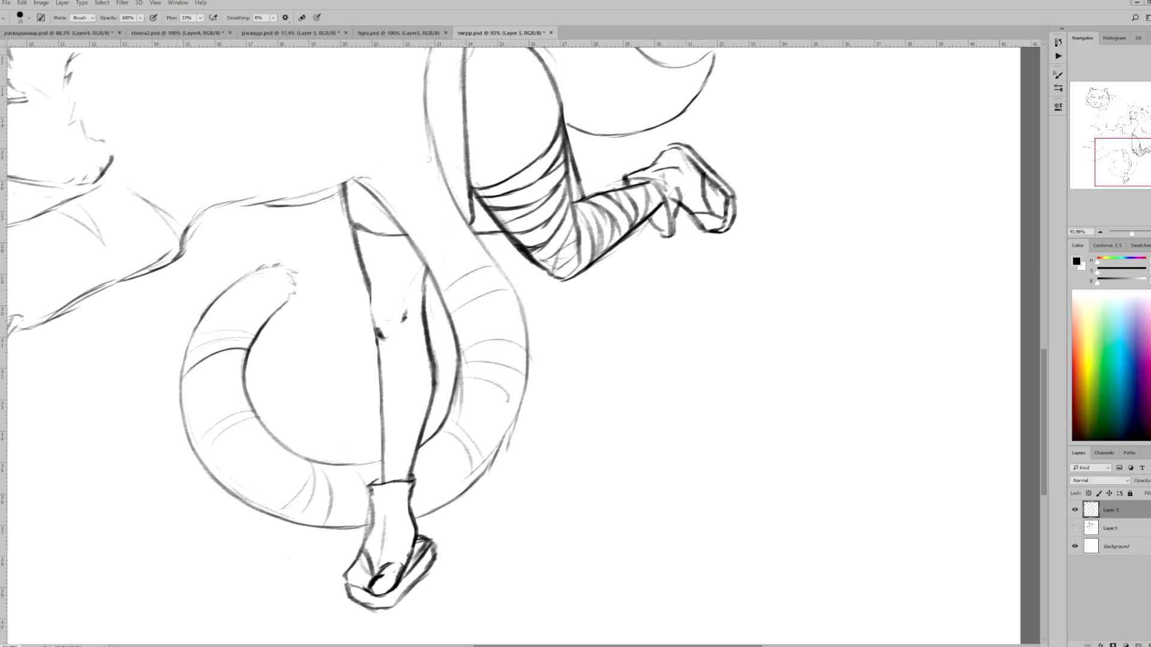
{"action": "key", "text": "ctrl+0"}
{"action": "scroll", "coordinate": [597, 274], "scroll_direction": "up", "scroll_amount": 5}
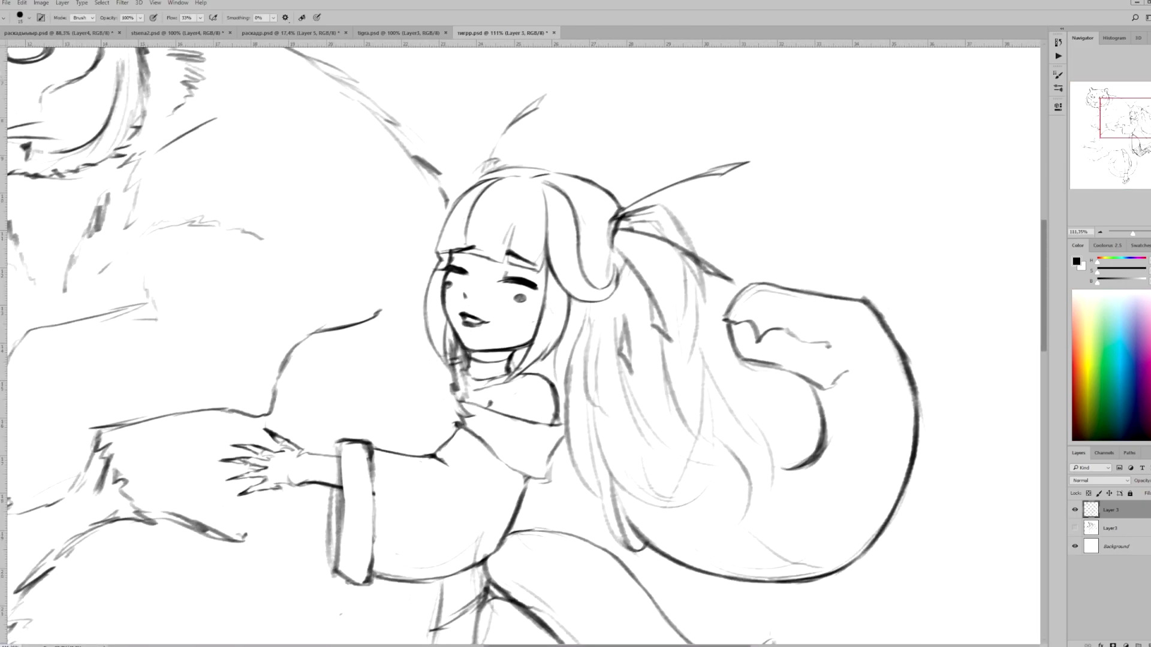
{"action": "key", "text": "ctrl+0"}
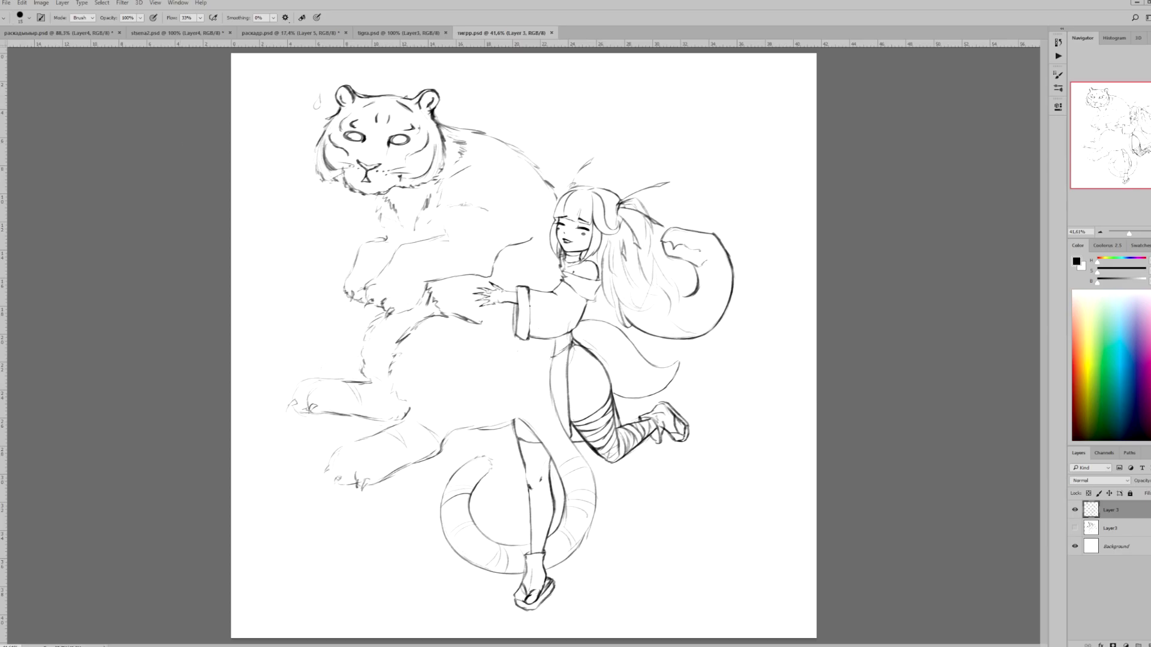
Step: Draw a short line between the girl's choker and neckline and clean up the rough strokes beside her neck
{"action": "scroll", "coordinate": [525, 308], "scroll_direction": "up", "scroll_amount": 1}
{"action": "key", "text": "b"}
{"action": "scroll", "coordinate": [597, 196], "scroll_direction": "up", "scroll_amount": 10}
{"action": "left_click_drag", "start_coordinate": [450, 320], "coordinate": [449, 362]}
{"action": "key", "text": "e"}
{"action": "left_click_drag", "start_coordinate": [410, 253], "coordinate": [410, 343]}
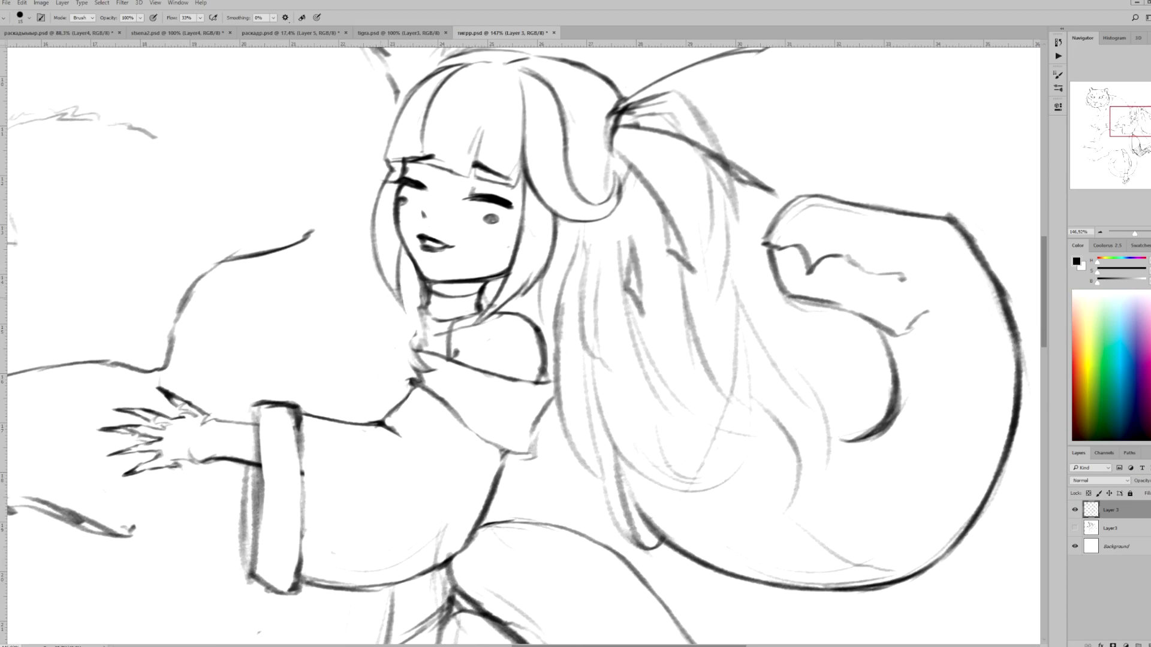
{"action": "key", "text": "b"}
{"action": "scroll", "coordinate": [480, 270], "scroll_direction": "down", "scroll_amount": 5}
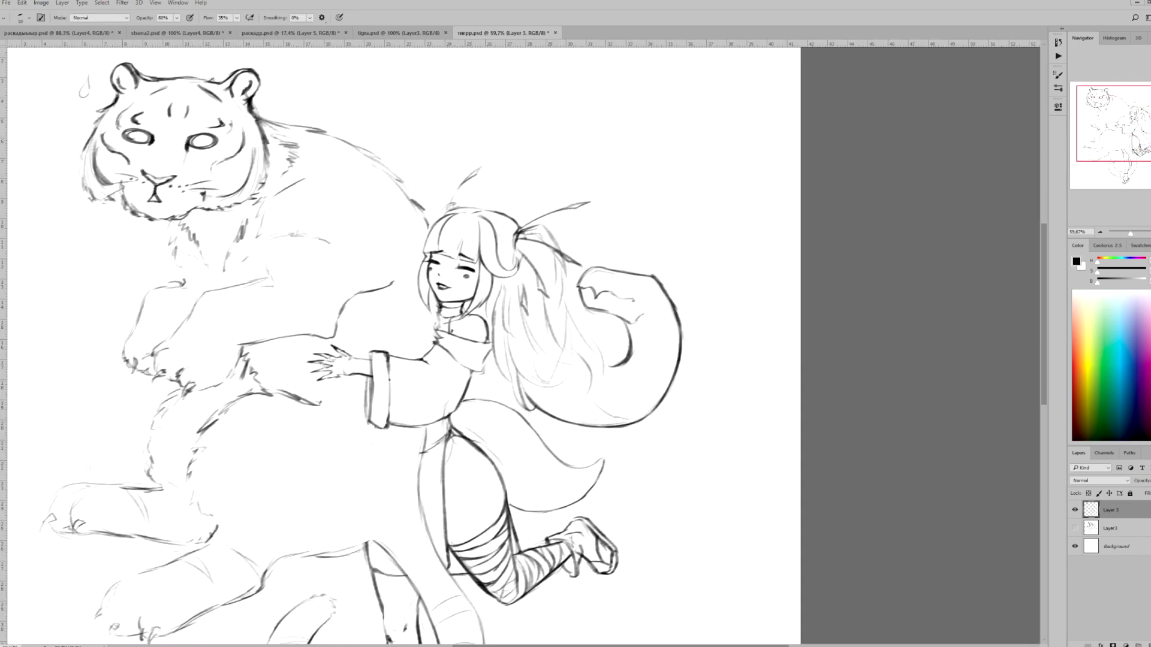
Step: Erase the rough lines along the robe's front panel and the girl's upper thigh
{"action": "scroll", "coordinate": [479, 269], "scroll_direction": "up", "scroll_amount": 2}
{"action": "key", "text": "e"}
{"action": "left_click_drag", "start_coordinate": [414, 551], "coordinate": [420, 407]}
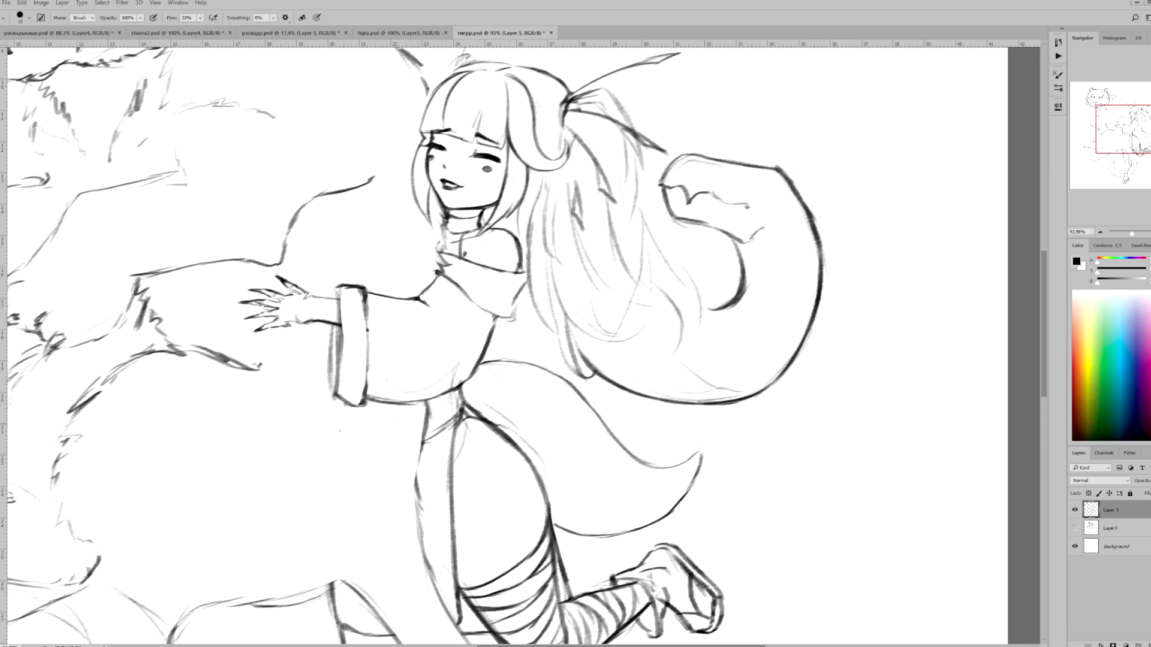
{"action": "mouse_move", "coordinate": [462, 467]}
{"action": "left_mouse_down"}
{"action": "mouse_move", "coordinate": [465, 410]}
{"action": "mouse_move", "coordinate": [449, 491]}
{"action": "left_mouse_up"}
{"action": "key", "text": "b"}
{"action": "scroll", "coordinate": [449, 384], "scroll_direction": "up", "scroll_amount": 1}
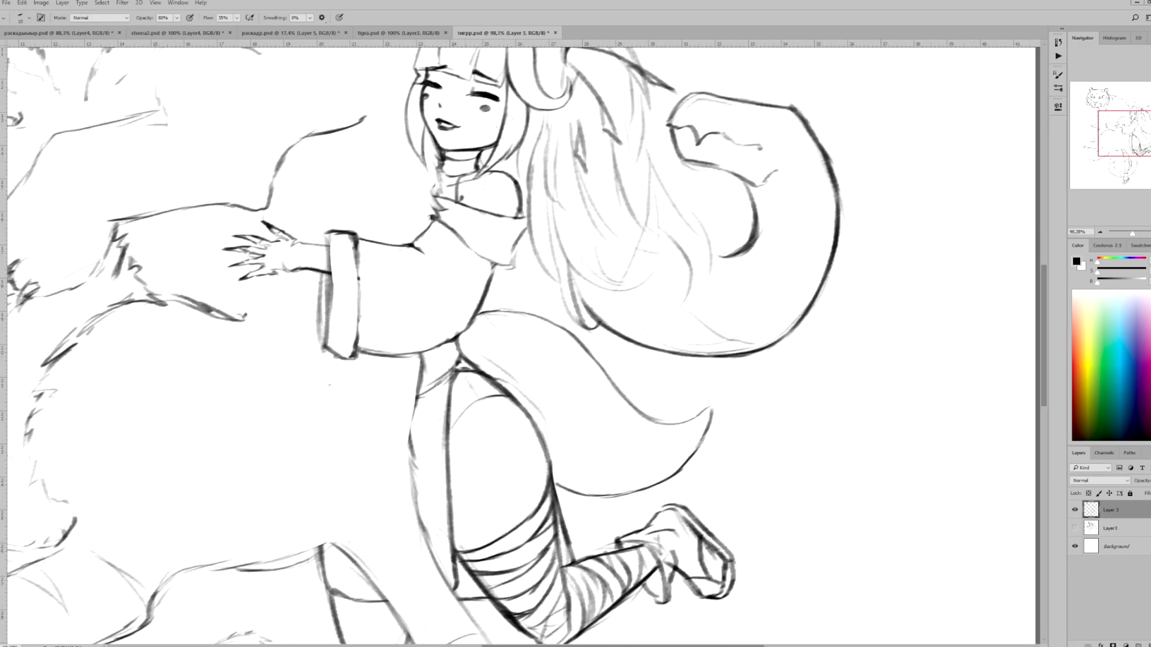
Step: Draw curved wrap lines across the girl's upper thigh just below the waist, reworking the strokes
{"action": "mouse_move", "coordinate": [453, 408]}
{"action": "left_mouse_down"}
{"action": "mouse_move", "coordinate": [513, 403]}
{"action": "mouse_move", "coordinate": [486, 379]}
{"action": "mouse_move", "coordinate": [494, 392]}
{"action": "left_mouse_up"}
{"action": "key", "text": "ctrl+z"}
{"action": "left_click_drag", "start_coordinate": [453, 396], "coordinate": [483, 381]}
{"action": "key", "text": "e"}
{"action": "key", "text": "b"}
{"action": "key", "text": "e"}
{"action": "key", "text": "b"}
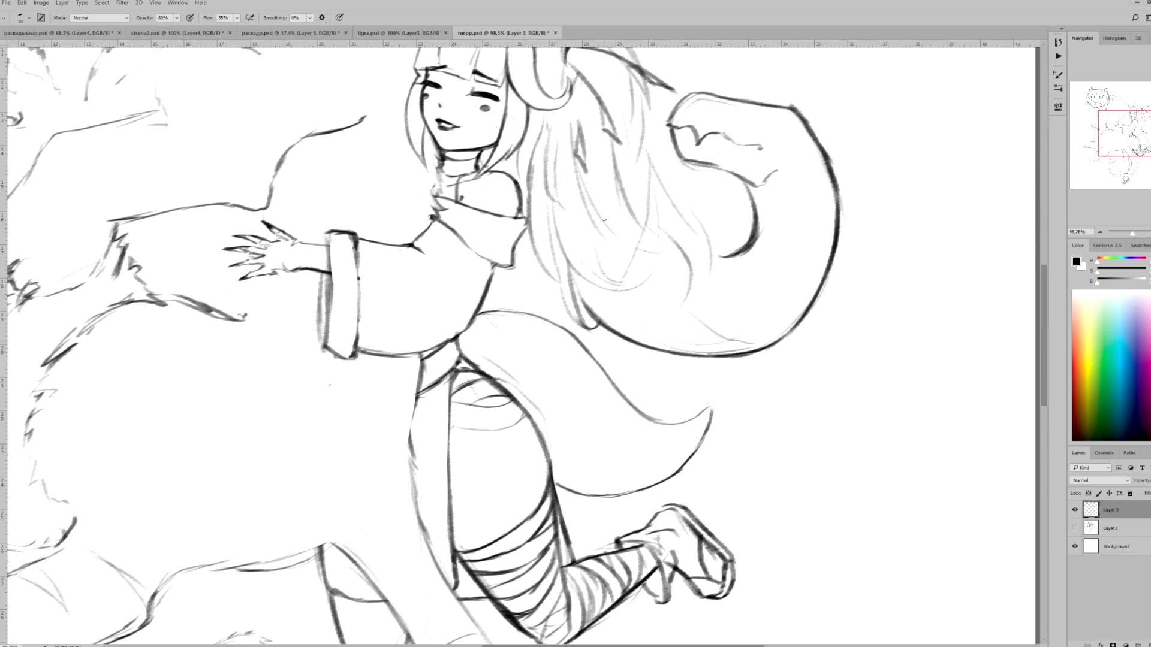
{"action": "key", "text": "h"}
{"action": "key", "text": "ctrl+z"}
{"action": "key", "text": "e"}
{"action": "key", "text": "h"}
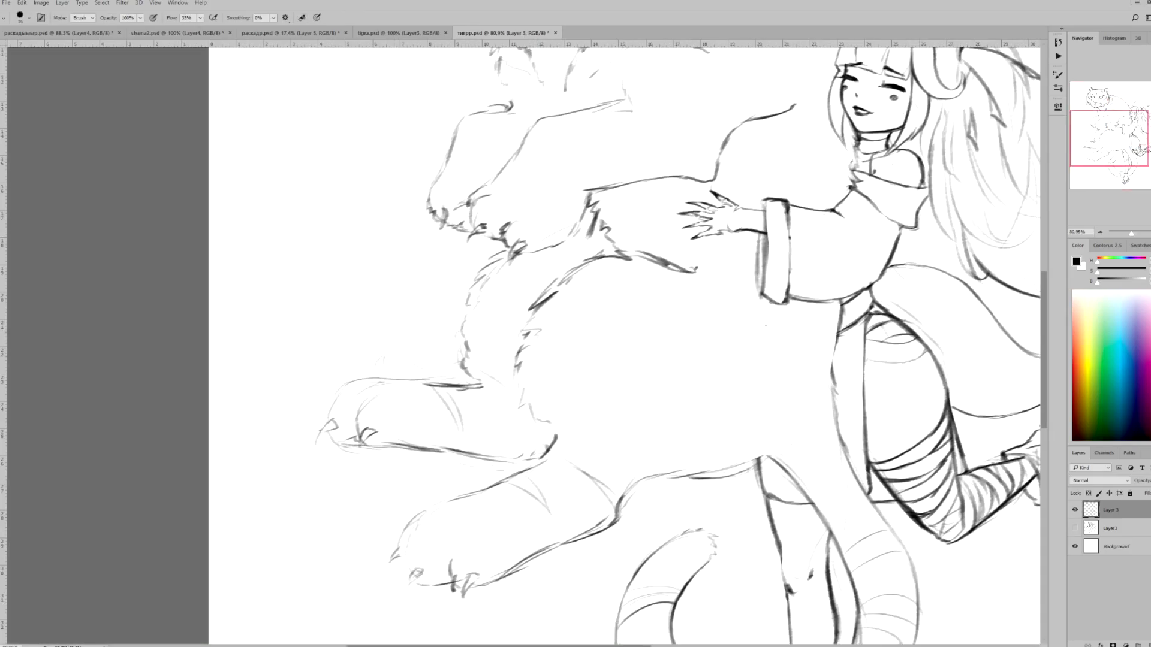
Step: Duplicate the line art layer, then hide and delete the original layer
{"action": "key", "text": "b"}
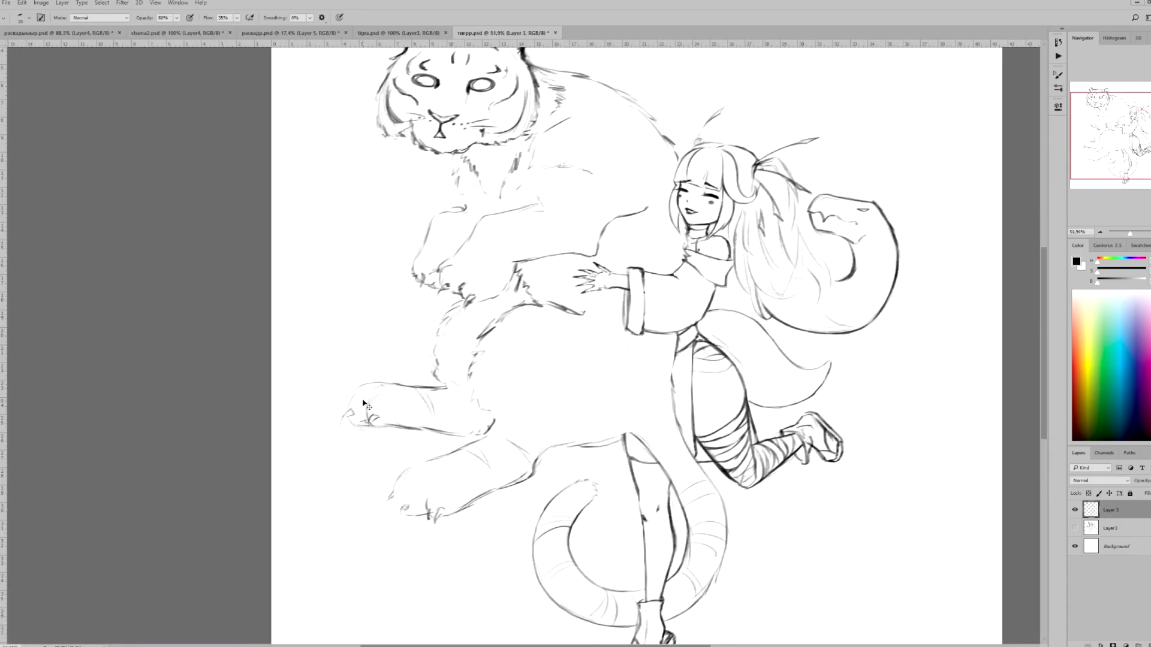
{"action": "key", "text": "ctrl+j"}
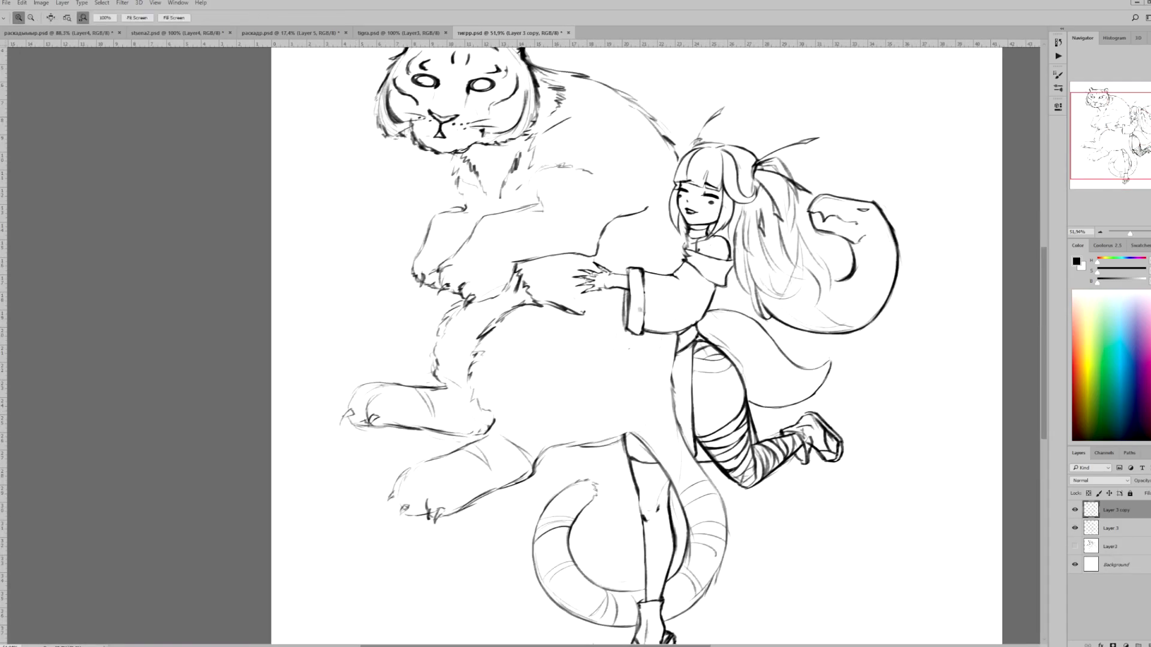
{"action": "left_click", "coordinate": [1075, 528]}
{"action": "left_click_drag", "start_coordinate": [1108, 528], "coordinate": [1139, 646]}
Step: Add light fur strokes to the tiger's foreleg and to its body beside the girl's arm
{"action": "scroll", "coordinate": [539, 335], "scroll_direction": "up", "scroll_amount": 3}
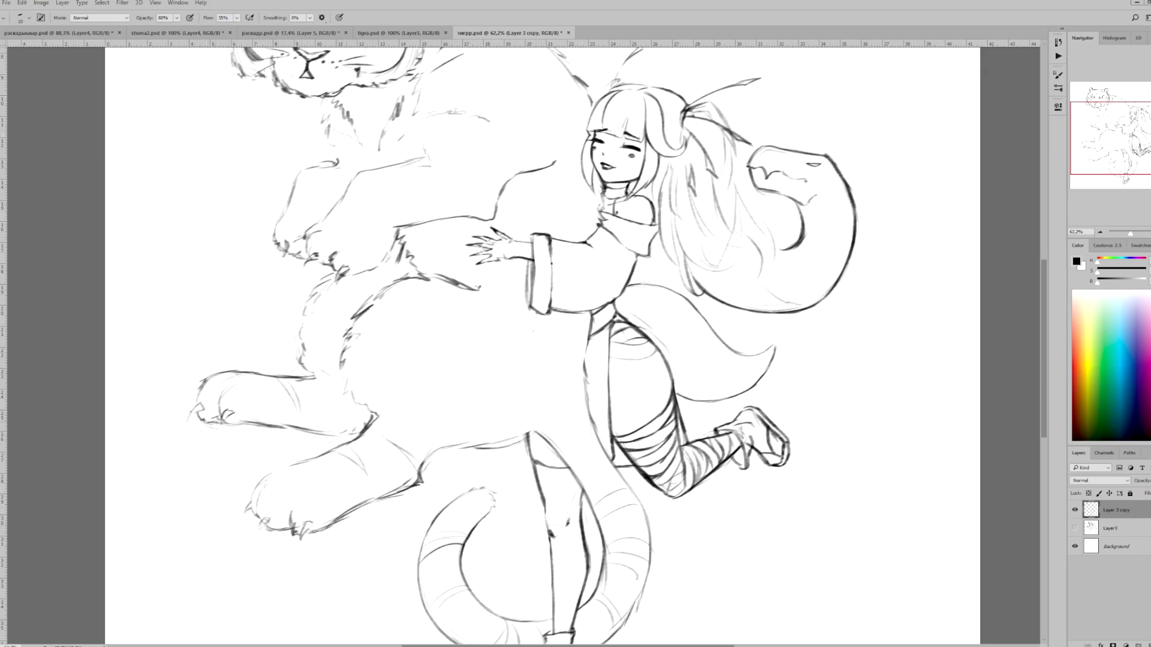
{"action": "scroll", "coordinate": [446, 636], "scroll_direction": "down", "scroll_amount": 2}
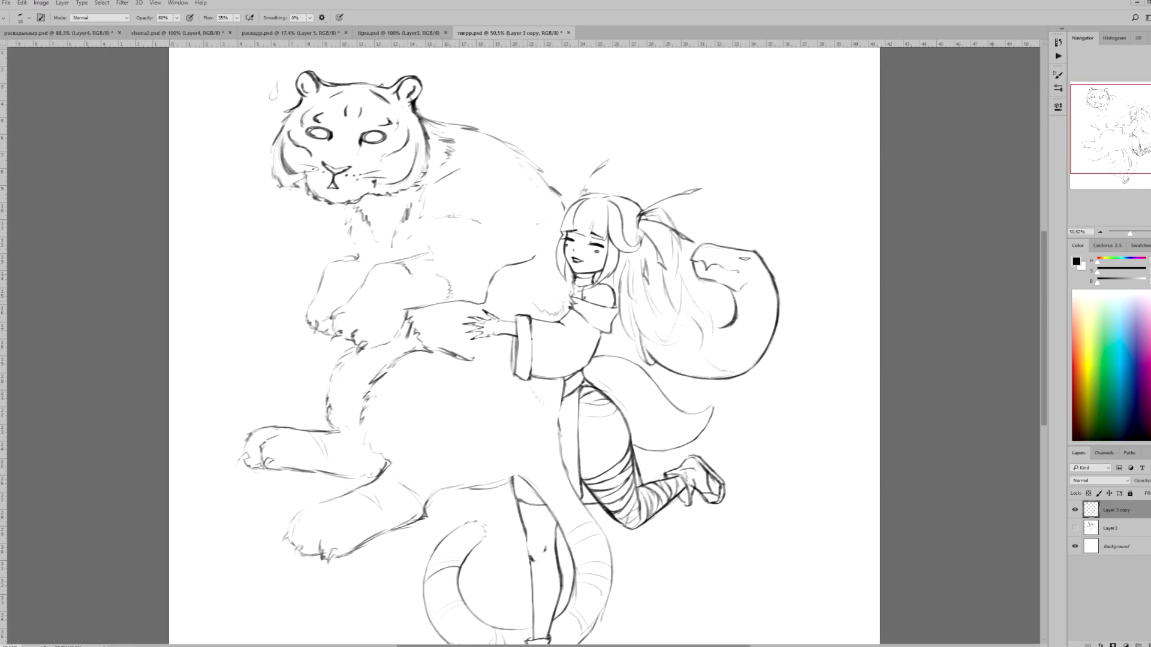
{"action": "key", "text": "e"}
{"action": "scroll", "coordinate": [520, 480], "scroll_direction": "down", "scroll_amount": 3}
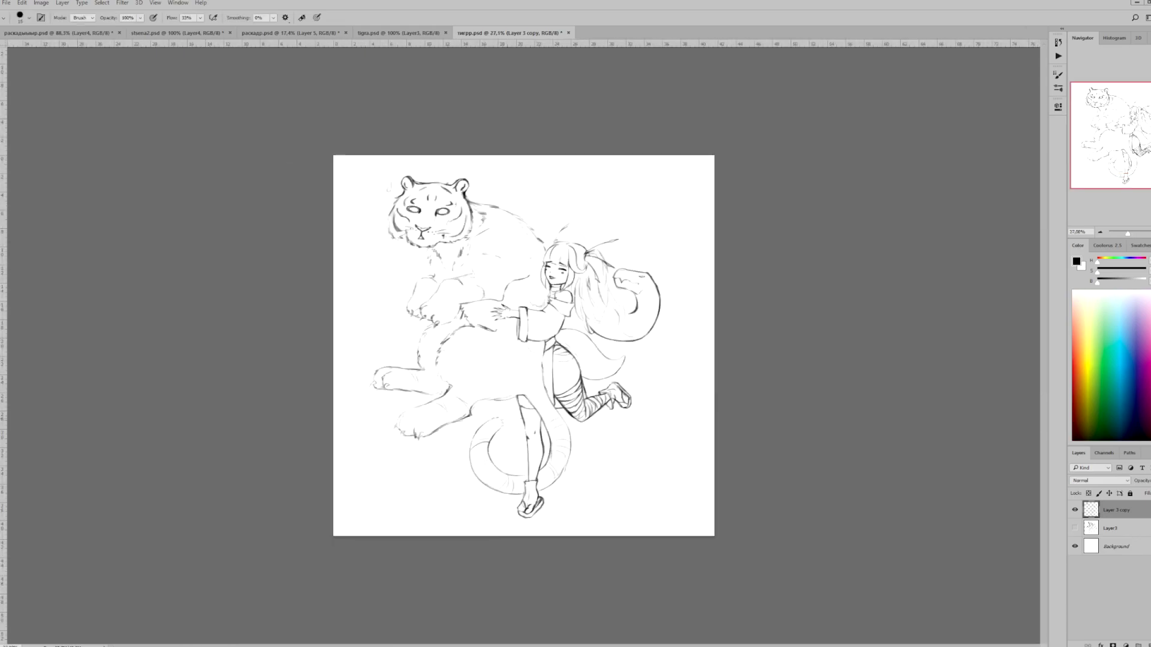
{"action": "scroll", "coordinate": [627, 247], "scroll_direction": "up", "scroll_amount": 4}
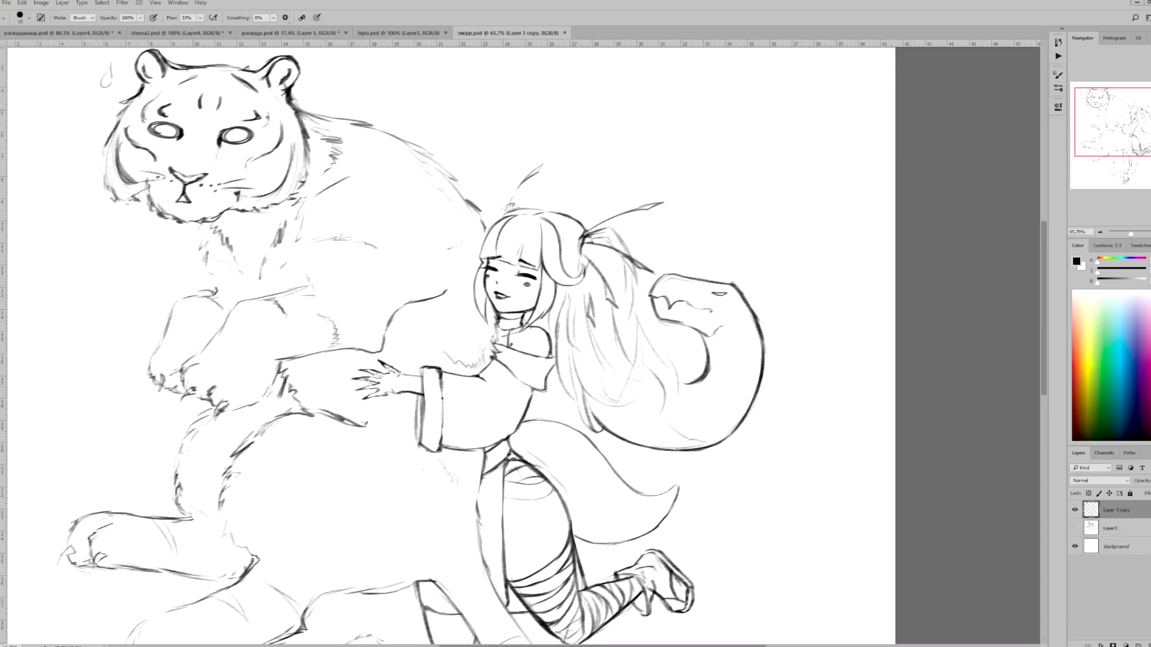
Step: Fill a new layer beneath the line art with a pale mint colour
{"action": "scroll", "coordinate": [513, 294], "scroll_direction": "down", "scroll_amount": 3}
{"action": "left_click", "coordinate": [1118, 265]}
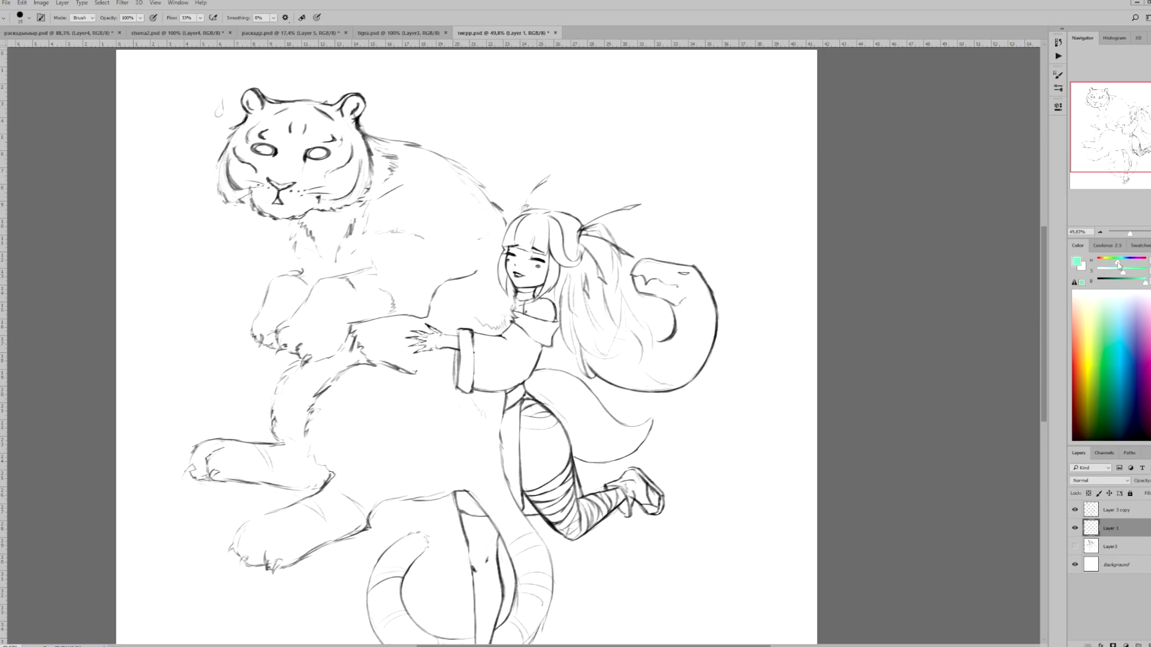
{"action": "key", "text": "g"}
{"action": "left_click", "coordinate": [709, 148]}
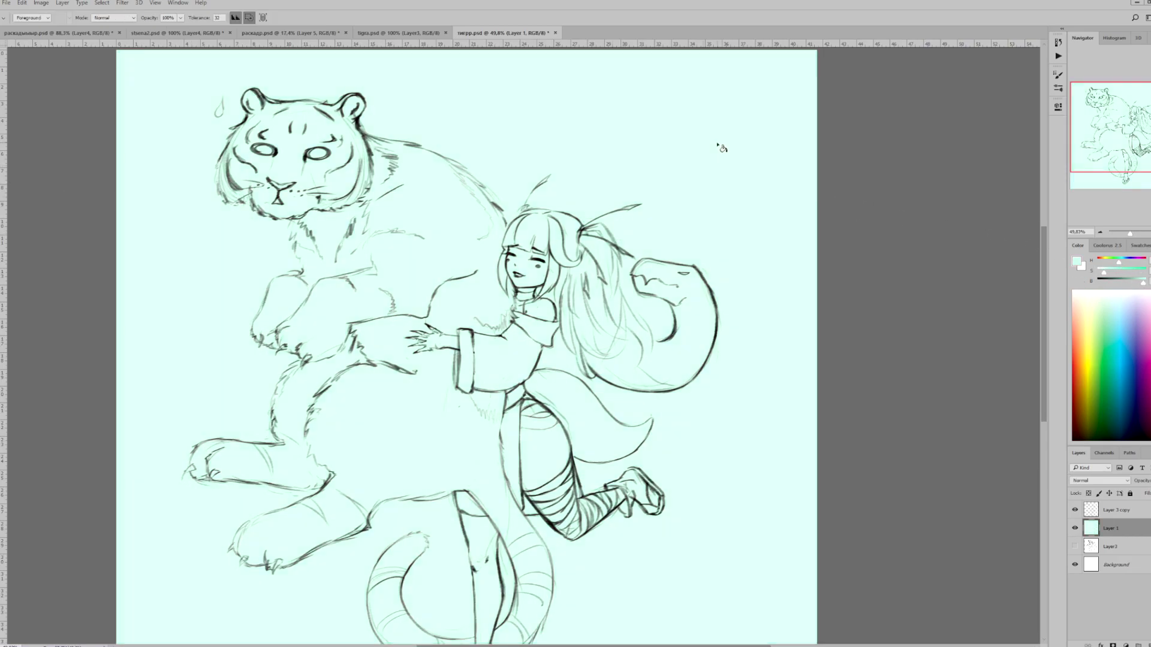
Step: Sample the dark plum hair colour from another open document and block in the girl's hair on a new layer
{"action": "key", "text": "ctrl+Tab"}
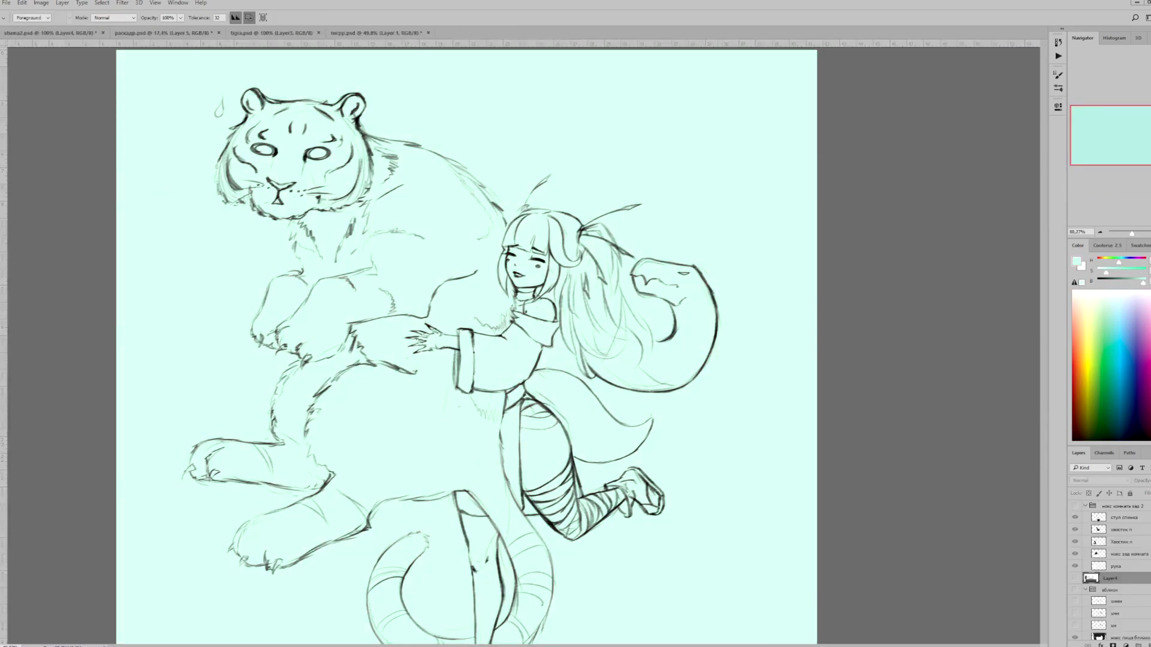
{"action": "key", "text": "ctrl+Tab"}
{"action": "key", "text": "b"}
{"action": "key", "text": "ctrl+Tab"}
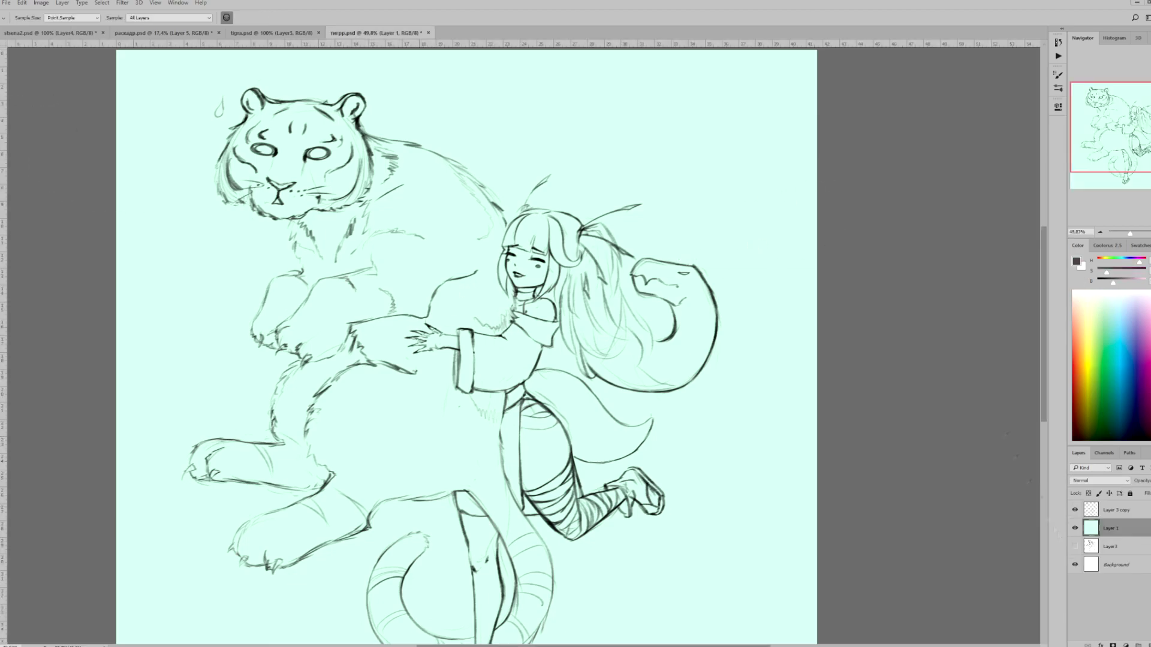
{"action": "scroll", "coordinate": [590, 270], "scroll_direction": "up", "scroll_amount": 3}
{"action": "mouse_move", "coordinate": [475, 206]}
{"action": "left_mouse_down"}
{"action": "mouse_move", "coordinate": [492, 187]}
{"action": "mouse_move", "coordinate": [474, 204]}
{"action": "mouse_move", "coordinate": [442, 299]}
{"action": "left_mouse_up"}
{"action": "key", "text": "0"}
{"action": "key", "text": "ctrl+z"}
{"action": "mouse_move", "coordinate": [489, 180]}
{"action": "left_mouse_down"}
{"action": "mouse_move", "coordinate": [486, 237]}
{"action": "mouse_move", "coordinate": [454, 183]}
{"action": "mouse_move", "coordinate": [442, 303]}
{"action": "mouse_move", "coordinate": [563, 192]}
{"action": "mouse_move", "coordinate": [480, 240]}
{"action": "mouse_move", "coordinate": [516, 229]}
{"action": "mouse_move", "coordinate": [521, 323]}
{"action": "mouse_move", "coordinate": [576, 204]}
{"action": "mouse_move", "coordinate": [623, 282]}
{"action": "mouse_move", "coordinate": [633, 339]}
{"action": "mouse_move", "coordinate": [678, 423]}
{"action": "mouse_move", "coordinate": [558, 372]}
{"action": "mouse_move", "coordinate": [576, 443]}
{"action": "mouse_move", "coordinate": [629, 408]}
{"action": "mouse_move", "coordinate": [659, 342]}
{"action": "mouse_move", "coordinate": [677, 414]}
{"action": "mouse_move", "coordinate": [578, 300]}
{"action": "mouse_move", "coordinate": [527, 348]}
{"action": "left_mouse_up"}
{"action": "key", "text": "z"}
{"action": "left_click_drag", "start_coordinate": [537, 151], "coordinate": [558, 152]}
{"action": "key", "text": "b"}
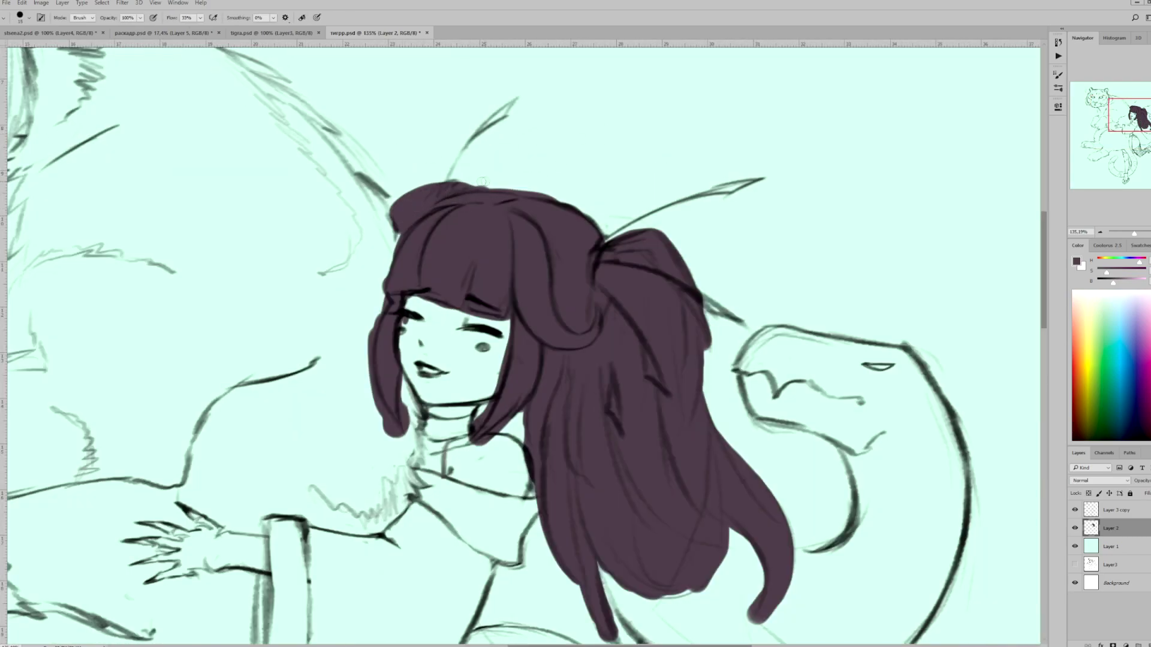
Step: Erase the overpainted hair colour around the side locks, using pen pressure for the eraser size
{"action": "mouse_move", "coordinate": [385, 221]}
{"action": "left_mouse_down"}
{"action": "mouse_move", "coordinate": [389, 254]}
{"action": "mouse_move", "coordinate": [434, 303]}
{"action": "mouse_move", "coordinate": [378, 342]}
{"action": "mouse_move", "coordinate": [396, 436]}
{"action": "left_mouse_up"}
{"action": "mouse_move", "coordinate": [371, 344]}
{"action": "left_mouse_down"}
{"action": "mouse_move", "coordinate": [374, 386]}
{"action": "mouse_move", "coordinate": [404, 434]}
{"action": "left_mouse_up"}
{"action": "left_click", "coordinate": [317, 18]}
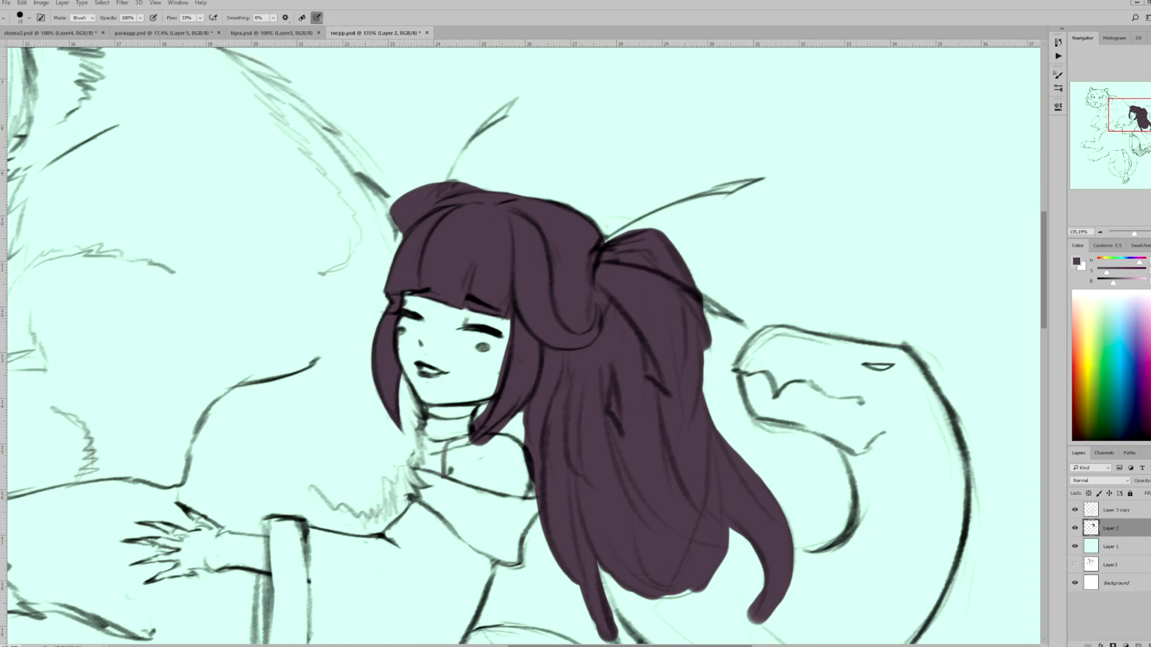
{"action": "mouse_move", "coordinate": [510, 306]}
{"action": "left_mouse_down"}
{"action": "mouse_move", "coordinate": [480, 423]}
{"action": "mouse_move", "coordinate": [509, 444]}
{"action": "mouse_move", "coordinate": [476, 444]}
{"action": "left_mouse_up"}
{"action": "left_click_drag", "start_coordinate": [530, 405], "coordinate": [528, 467]}
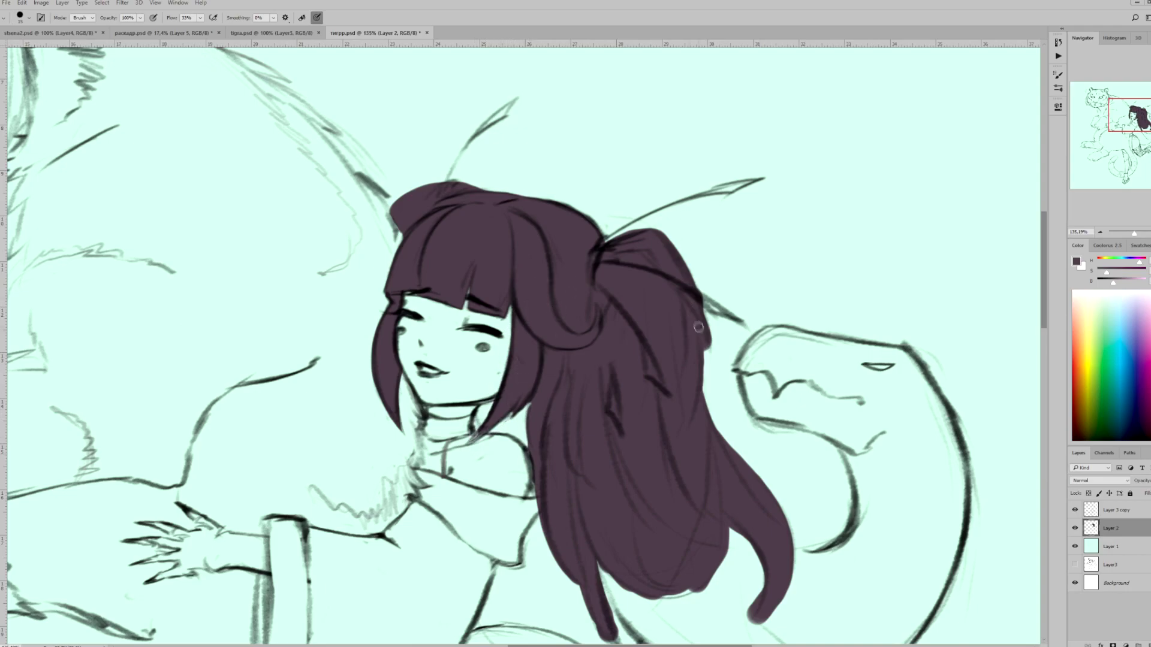
Step: Trim the ponytail's outer edge and taper its strand tips with the eraser
{"action": "scroll", "coordinate": [779, 522], "scroll_direction": "up", "scroll_amount": 1}
{"action": "mouse_move", "coordinate": [575, 301]}
{"action": "left_mouse_down"}
{"action": "mouse_move", "coordinate": [626, 420]}
{"action": "mouse_move", "coordinate": [617, 460]}
{"action": "left_mouse_up"}
{"action": "left_click_drag", "start_coordinate": [557, 414], "coordinate": [522, 433]}
{"action": "mouse_move", "coordinate": [447, 453]}
{"action": "left_mouse_down"}
{"action": "mouse_move", "coordinate": [495, 483]}
{"action": "mouse_move", "coordinate": [484, 495]}
{"action": "left_mouse_up"}
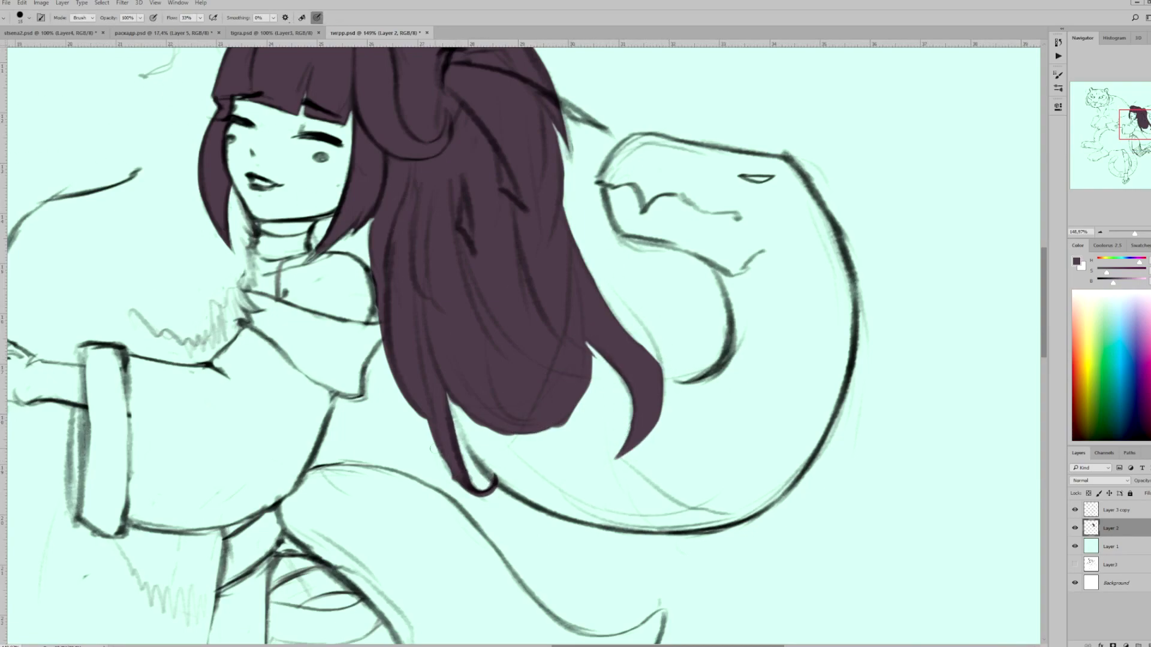
Step: Shape the lower ponytail into separate curved, pointed strands by erasing and repainting the plum fill
{"action": "key", "text": "b"}
{"action": "key", "text": "e"}
{"action": "mouse_move", "coordinate": [488, 341]}
{"action": "left_mouse_down"}
{"action": "mouse_move", "coordinate": [556, 387]}
{"action": "mouse_move", "coordinate": [586, 391]}
{"action": "left_mouse_up"}
{"action": "mouse_move", "coordinate": [483, 335]}
{"action": "left_mouse_down"}
{"action": "mouse_move", "coordinate": [510, 414]}
{"action": "mouse_move", "coordinate": [575, 416]}
{"action": "mouse_move", "coordinate": [498, 360]}
{"action": "mouse_move", "coordinate": [558, 405]}
{"action": "mouse_move", "coordinate": [503, 390]}
{"action": "mouse_move", "coordinate": [504, 360]}
{"action": "mouse_move", "coordinate": [605, 387]}
{"action": "left_mouse_up"}
{"action": "key", "text": "b"}
{"action": "left_click_drag", "start_coordinate": [552, 360], "coordinate": [600, 360]}
{"action": "key", "text": "e"}
Step: Block in the girl's face, neck, shoulder and hand with very pale pink on a layer beneath the hair
{"action": "scroll", "coordinate": [400, 385], "scroll_direction": "down", "scroll_amount": 3}
{"action": "scroll", "coordinate": [400, 385], "scroll_direction": "up", "scroll_amount": 2}
{"action": "key", "text": "b"}
{"action": "key", "text": "x"}
{"action": "mouse_move", "coordinate": [353, 215]}
{"action": "left_mouse_down"}
{"action": "mouse_move", "coordinate": [326, 243]}
{"action": "mouse_move", "coordinate": [282, 240]}
{"action": "mouse_move", "coordinate": [345, 257]}
{"action": "left_mouse_up"}
{"action": "mouse_move", "coordinate": [311, 309]}
{"action": "left_mouse_down"}
{"action": "mouse_move", "coordinate": [363, 342]}
{"action": "mouse_move", "coordinate": [360, 331]}
{"action": "mouse_move", "coordinate": [366, 346]}
{"action": "left_mouse_up"}
{"action": "key", "text": "e"}
{"action": "key", "text": "b"}
{"action": "left_click_drag", "start_coordinate": [138, 384], "coordinate": [90, 399]}
{"action": "left_click_drag", "start_coordinate": [65, 360], "coordinate": [105, 344]}
Step: Erase the overpainted skin colour around the girl's fingers and wrist
{"action": "key", "text": "e"}
{"action": "scroll", "coordinate": [96, 384], "scroll_direction": "up", "scroll_amount": 2}
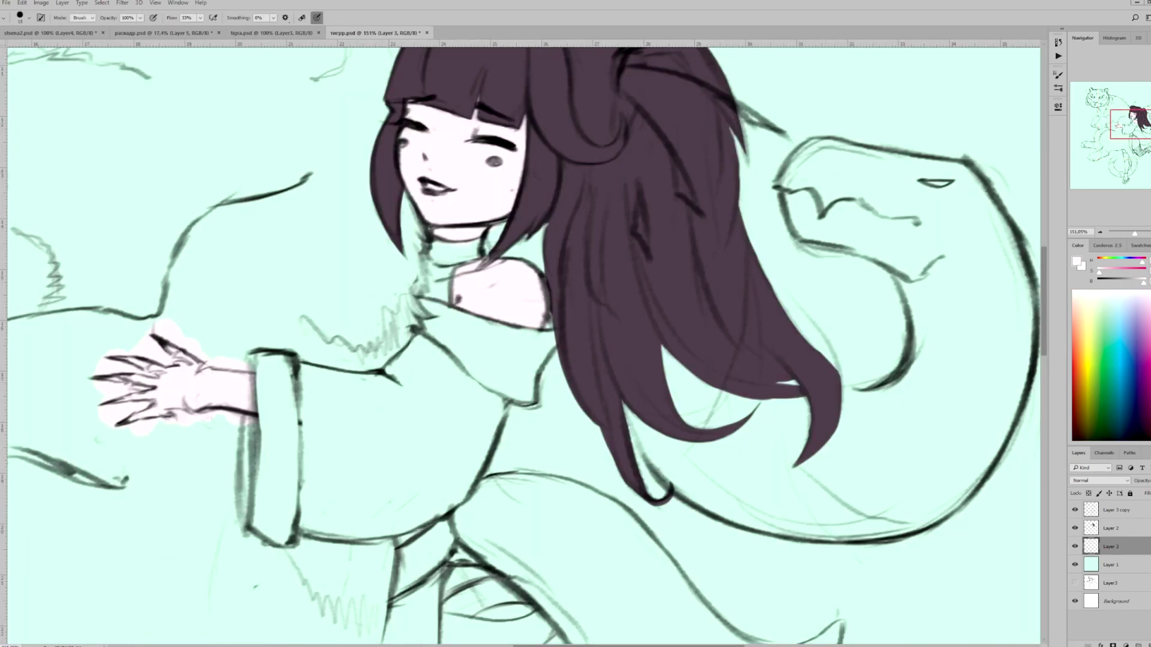
{"action": "left_click_drag", "start_coordinate": [168, 324], "coordinate": [240, 367]}
{"action": "left_click_drag", "start_coordinate": [183, 420], "coordinate": [135, 437]}
{"action": "left_click_drag", "start_coordinate": [159, 360], "coordinate": [144, 337]}
{"action": "left_click_drag", "start_coordinate": [96, 385], "coordinate": [130, 389]}
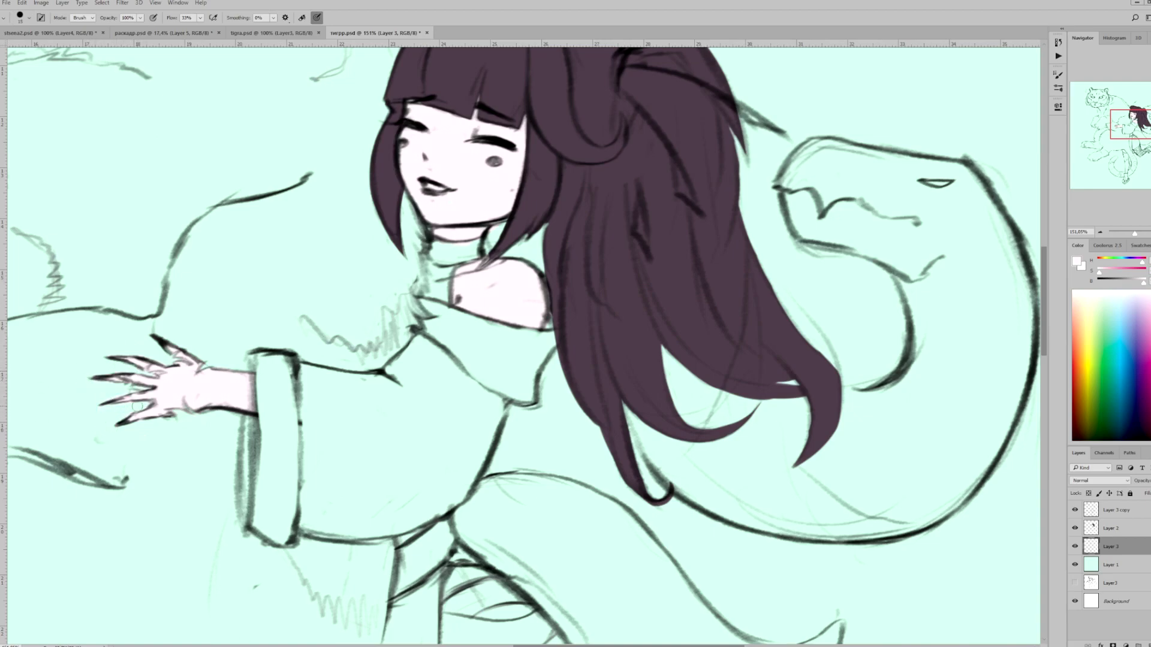
Step: Paint the girl's bare thigh pale pink and erase the colour from the wrap bands across it
{"action": "scroll", "coordinate": [420, 300], "scroll_direction": "down", "scroll_amount": 5}
{"action": "key", "text": "b"}
{"action": "scroll", "coordinate": [420, 360], "scroll_direction": "up", "scroll_amount": 2}
{"action": "left_click_drag", "start_coordinate": [333, 321], "coordinate": [392, 414]}
{"action": "key", "text": "e"}
{"action": "scroll", "coordinate": [751, 406], "scroll_direction": "down", "scroll_amount": 4}
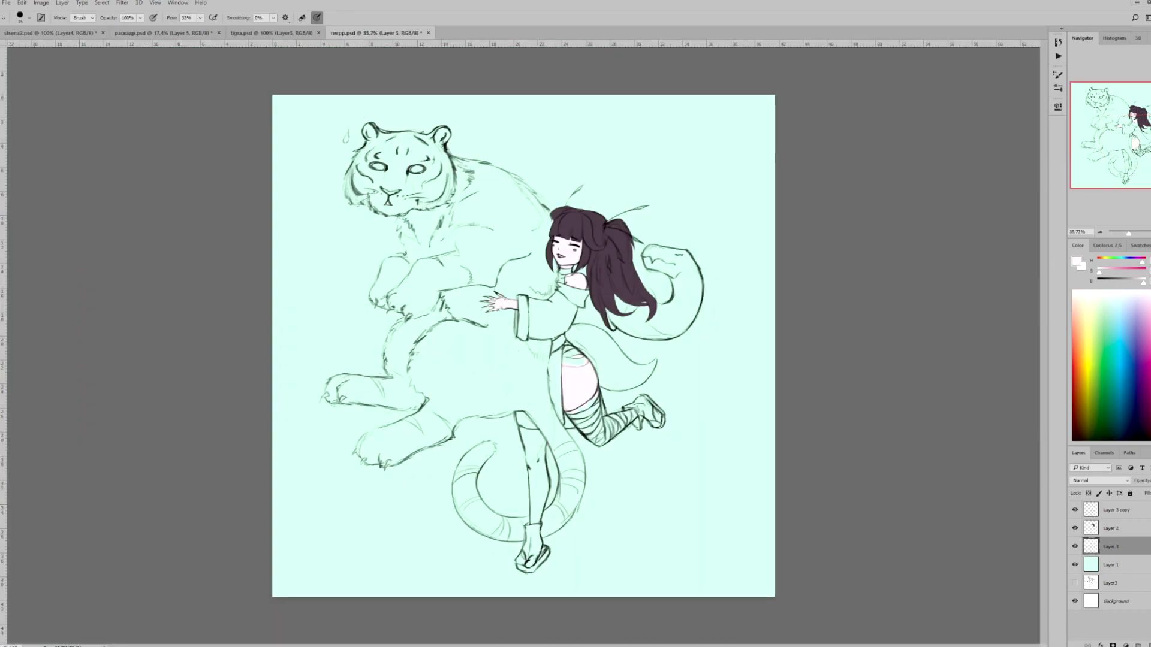
{"action": "scroll", "coordinate": [591, 379], "scroll_direction": "up", "scroll_amount": 5}
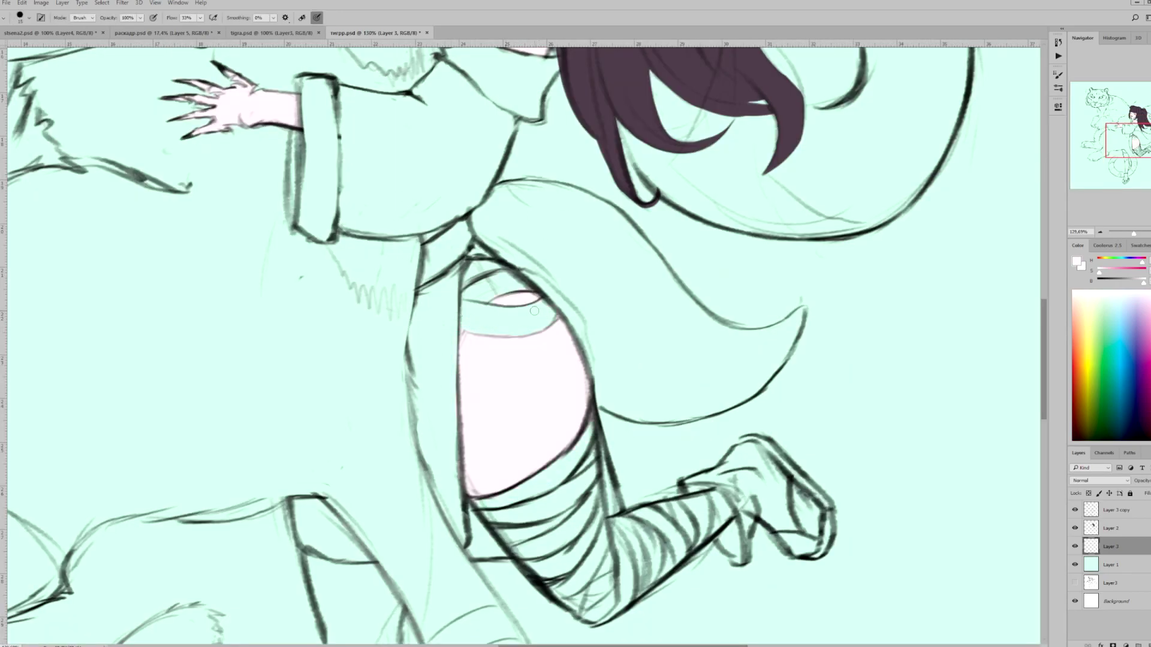
Step: Sample purple from another open document and block in the snake-like shape behind the hair in dark purple on a new layer
{"action": "key", "text": "ctrl+0"}
{"action": "key", "text": "ctrl+shift+alt+n"}
{"action": "key", "text": "b"}
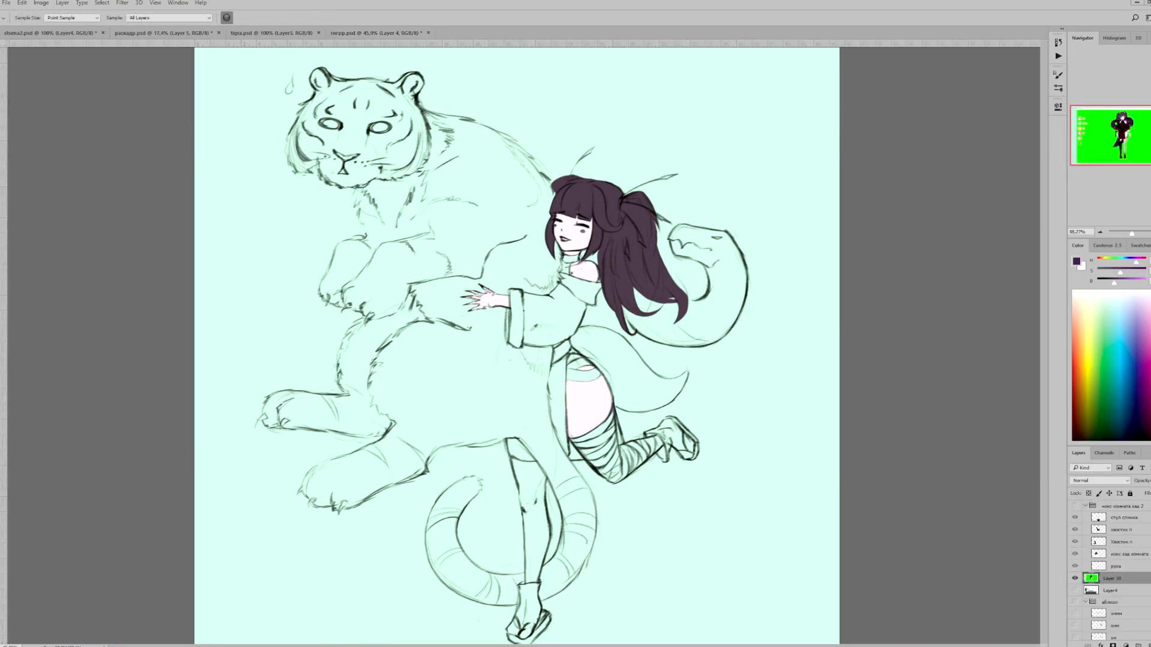
{"action": "key", "text": "ctrl+shift+alt+n"}
{"action": "scroll", "coordinate": [713, 230], "scroll_direction": "up", "scroll_amount": 5}
{"action": "mouse_move", "coordinate": [619, 216]}
{"action": "left_mouse_down"}
{"action": "mouse_move", "coordinate": [767, 264]}
{"action": "mouse_move", "coordinate": [659, 258]}
{"action": "mouse_move", "coordinate": [710, 315]}
{"action": "left_mouse_up"}
{"action": "mouse_move", "coordinate": [545, 357]}
{"action": "left_mouse_down"}
{"action": "mouse_move", "coordinate": [628, 414]}
{"action": "mouse_move", "coordinate": [638, 447]}
{"action": "mouse_move", "coordinate": [707, 305]}
{"action": "mouse_move", "coordinate": [773, 276]}
{"action": "mouse_move", "coordinate": [782, 383]}
{"action": "mouse_move", "coordinate": [611, 464]}
{"action": "mouse_move", "coordinate": [738, 419]}
{"action": "mouse_move", "coordinate": [725, 458]}
{"action": "mouse_move", "coordinate": [605, 456]}
{"action": "mouse_move", "coordinate": [596, 470]}
{"action": "mouse_move", "coordinate": [618, 474]}
{"action": "left_mouse_up"}
{"action": "key", "text": "e"}
{"action": "left_click_drag", "start_coordinate": [644, 201], "coordinate": [653, 205]}
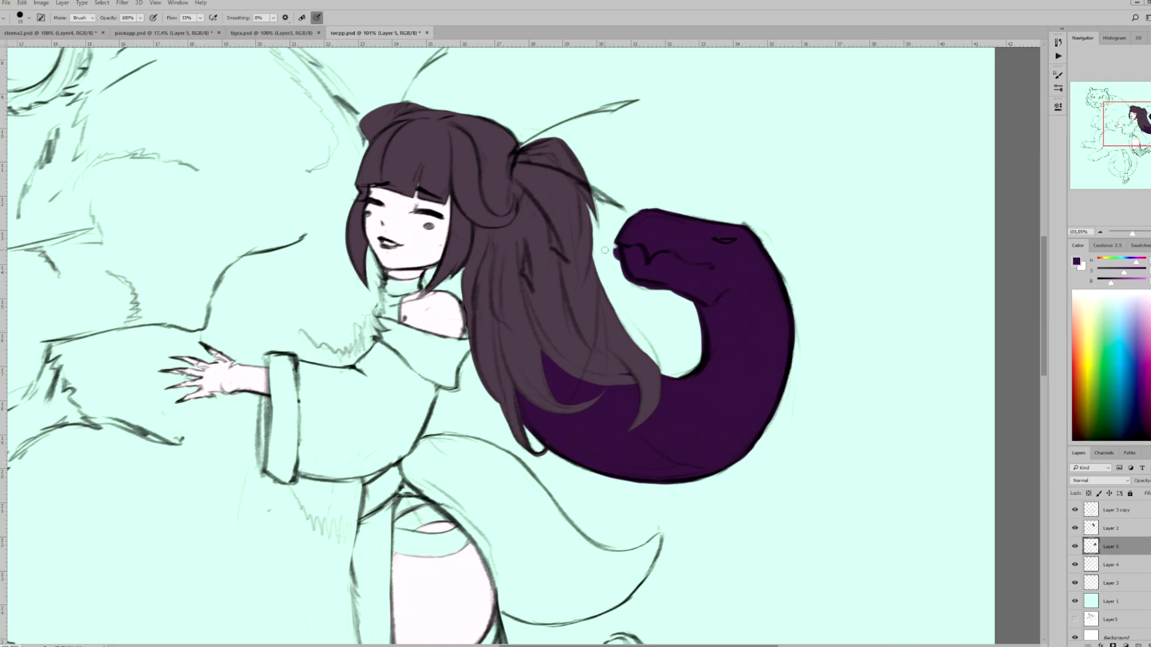
Step: Paint the curved tail shape behind the girl's hip dark purple and move its layer beneath the skin layer
{"action": "key", "text": "b"}
{"action": "left_click_drag", "start_coordinate": [659, 536], "coordinate": [630, 591]}
{"action": "mouse_move", "coordinate": [432, 435]}
{"action": "left_mouse_down"}
{"action": "mouse_move", "coordinate": [581, 530]}
{"action": "mouse_move", "coordinate": [438, 498]}
{"action": "mouse_move", "coordinate": [528, 576]}
{"action": "mouse_move", "coordinate": [558, 528]}
{"action": "mouse_move", "coordinate": [569, 575]}
{"action": "mouse_move", "coordinate": [626, 560]}
{"action": "mouse_move", "coordinate": [528, 562]}
{"action": "left_mouse_up"}
{"action": "scroll", "coordinate": [570, 576], "scroll_direction": "down", "scroll_amount": 1}
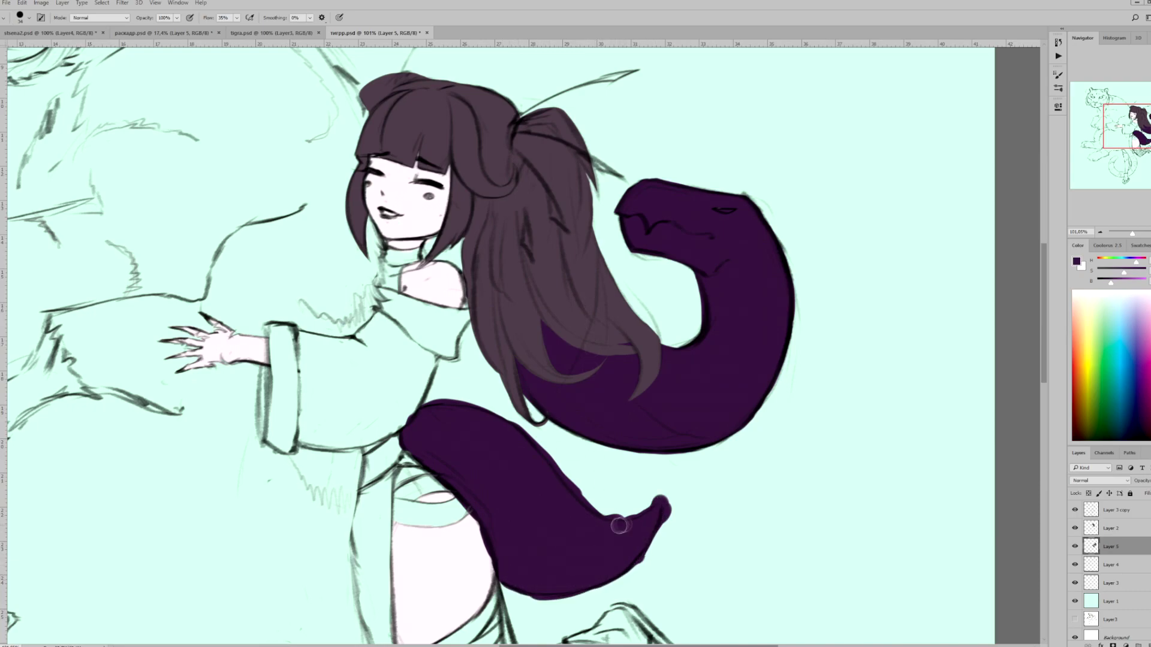
{"action": "left_click_drag", "start_coordinate": [1111, 546], "coordinate": [1109, 577]}
{"action": "key", "text": "ctrl+bracketleft"}
{"action": "key", "text": "e"}
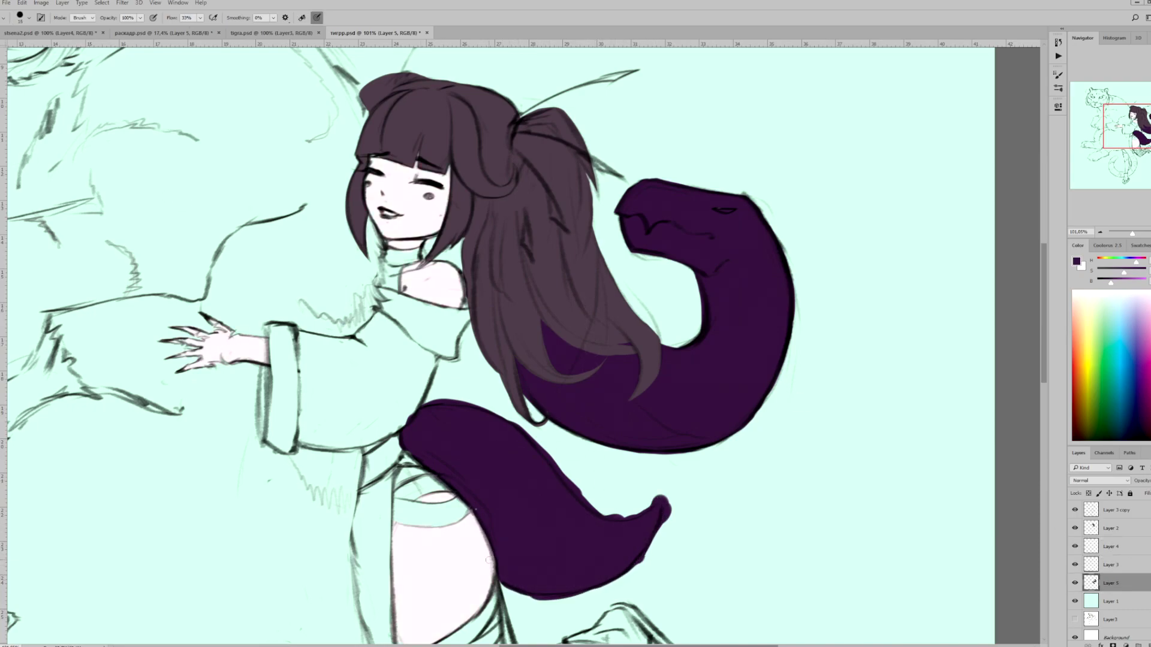
Step: Erase the purple overspill around the upper edge, tip and underside of the curved tail at the girl's hip
{"action": "scroll", "coordinate": [682, 288], "scroll_direction": "down", "scroll_amount": 3}
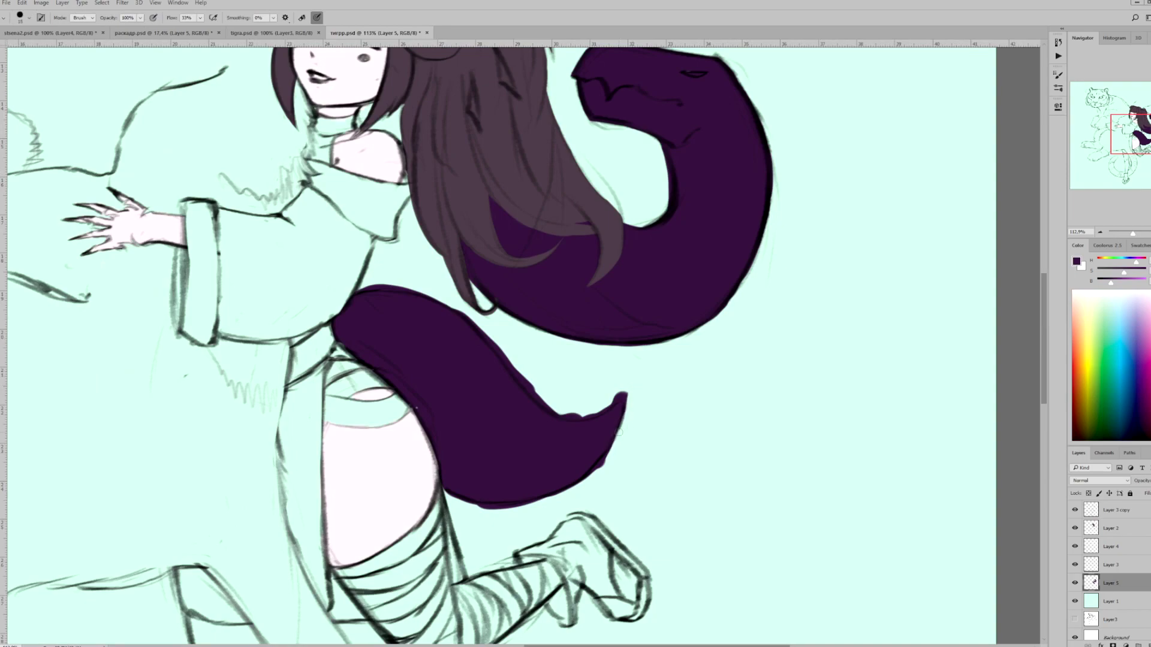
{"action": "left_click_drag", "start_coordinate": [525, 384], "coordinate": [537, 395]}
{"action": "left_click_drag", "start_coordinate": [356, 287], "coordinate": [420, 290]}
{"action": "mouse_move", "coordinate": [502, 358]}
{"action": "left_mouse_down"}
{"action": "mouse_move", "coordinate": [573, 416]}
{"action": "mouse_move", "coordinate": [596, 419]}
{"action": "mouse_move", "coordinate": [625, 393]}
{"action": "left_mouse_up"}
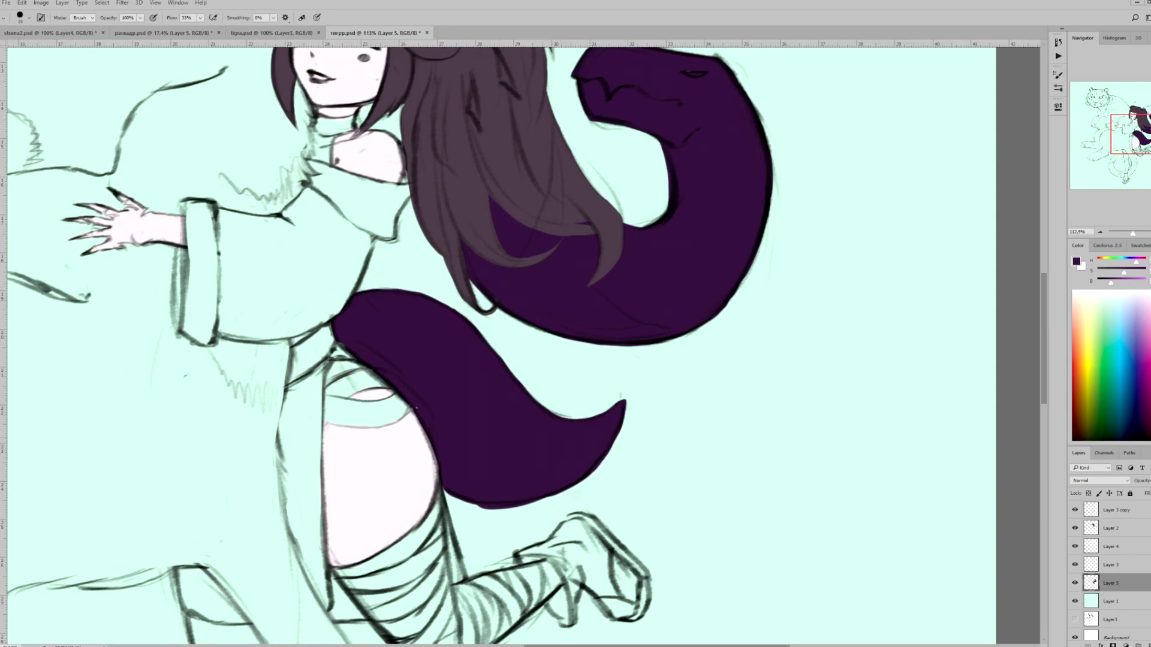
{"action": "left_click_drag", "start_coordinate": [447, 493], "coordinate": [508, 509]}
Step: Sample dark red from another open document and block in the off-shoulder collar on a new layer
{"action": "key", "text": "alt+bracketright"}
{"action": "scroll", "coordinate": [497, 387], "scroll_direction": "down", "scroll_amount": 5}
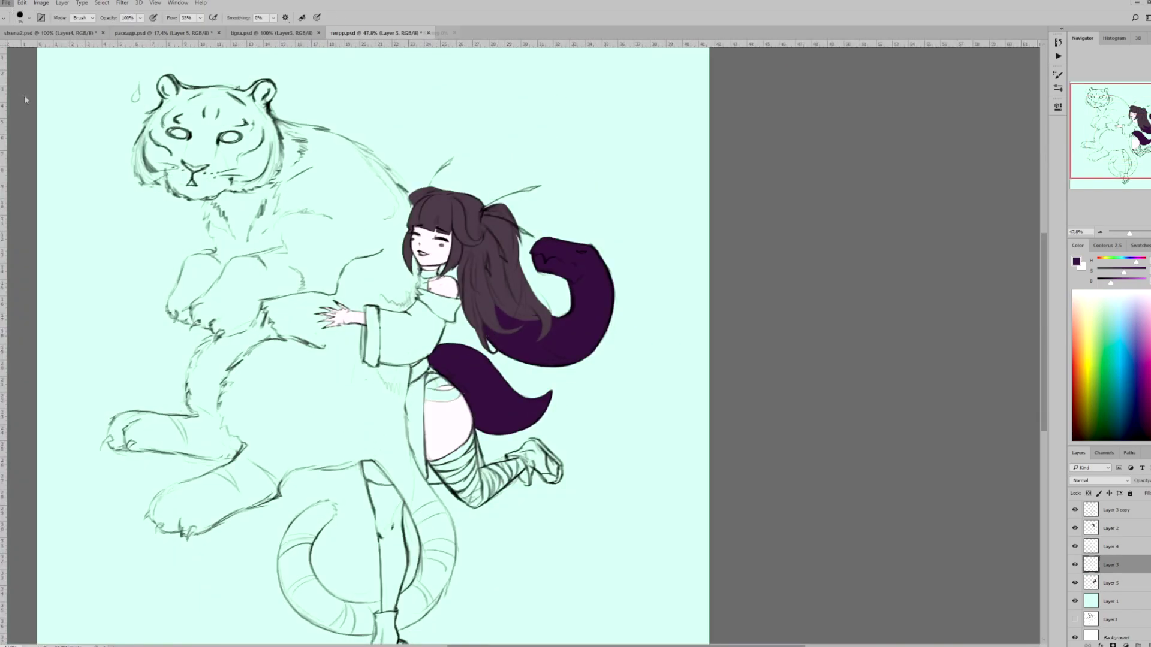
{"action": "key", "text": "b"}
{"action": "key", "text": "ctrl+shift+alt+n"}
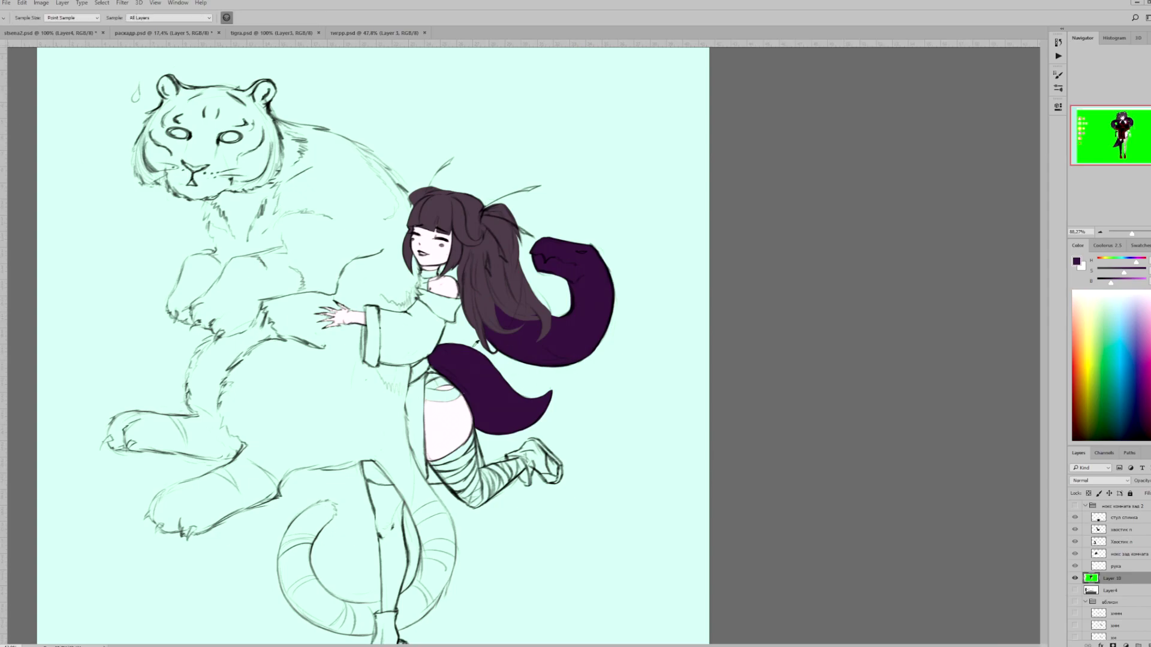
{"action": "scroll", "coordinate": [442, 250], "scroll_direction": "up", "scroll_amount": 4}
{"action": "left_click_drag", "start_coordinate": [416, 288], "coordinate": [459, 300]}
{"action": "left_click_drag", "start_coordinate": [417, 339], "coordinate": [474, 372]}
Step: Paint the sleeve cuff dark red and erase the overspill along its edges
{"action": "key", "text": "e"}
{"action": "key", "text": "b"}
{"action": "left_click_drag", "start_coordinate": [313, 346], "coordinate": [310, 443]}
{"action": "key", "text": "e"}
{"action": "left_click_drag", "start_coordinate": [303, 344], "coordinate": [329, 345]}
{"action": "left_click_drag", "start_coordinate": [298, 382], "coordinate": [298, 444]}
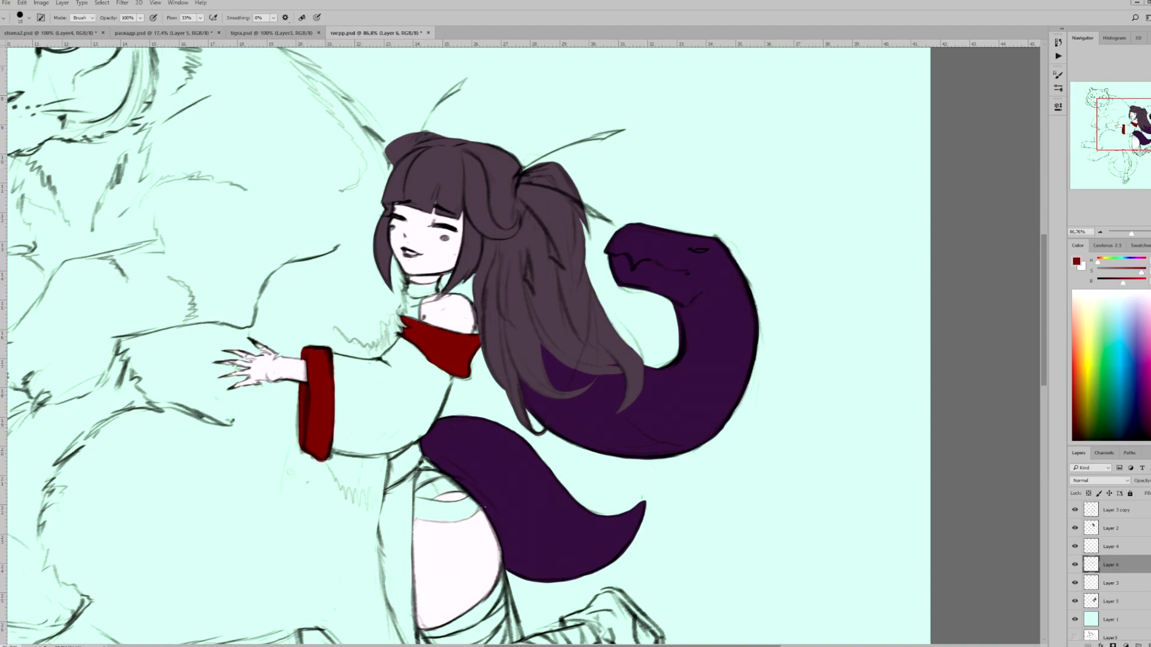
Step: Paint the waist sash and the dress's long edge trim dark red, erasing the excess
{"action": "key", "text": "b"}
{"action": "key", "text": "ctrl+0"}
{"action": "key", "text": "ctrl+1"}
{"action": "left_click_drag", "start_coordinate": [399, 324], "coordinate": [363, 372]}
{"action": "key", "text": "e"}
{"action": "mouse_move", "coordinate": [393, 360]}
{"action": "left_mouse_down"}
{"action": "mouse_move", "coordinate": [396, 573]}
{"action": "mouse_move", "coordinate": [257, 566]}
{"action": "mouse_move", "coordinate": [273, 578]}
{"action": "mouse_move", "coordinate": [398, 574]}
{"action": "left_mouse_up"}
{"action": "key", "text": "e"}
Step: Paint both shoes and the stripe along the dress hem dark red, leaving the soles uncoloured
{"action": "scroll", "coordinate": [480, 360], "scroll_direction": "down", "scroll_amount": 3}
{"action": "key", "text": "b"}
{"action": "mouse_move", "coordinate": [539, 309]}
{"action": "left_mouse_down"}
{"action": "mouse_move", "coordinate": [580, 292]}
{"action": "mouse_move", "coordinate": [627, 356]}
{"action": "mouse_move", "coordinate": [570, 354]}
{"action": "mouse_move", "coordinate": [566, 319]}
{"action": "mouse_move", "coordinate": [624, 329]}
{"action": "left_mouse_up"}
{"action": "scroll", "coordinate": [654, 289], "scroll_direction": "down", "scroll_amount": 2}
{"action": "mouse_move", "coordinate": [539, 494]}
{"action": "left_mouse_down"}
{"action": "mouse_move", "coordinate": [525, 555]}
{"action": "mouse_move", "coordinate": [558, 485]}
{"action": "left_mouse_up"}
{"action": "key", "text": "e"}
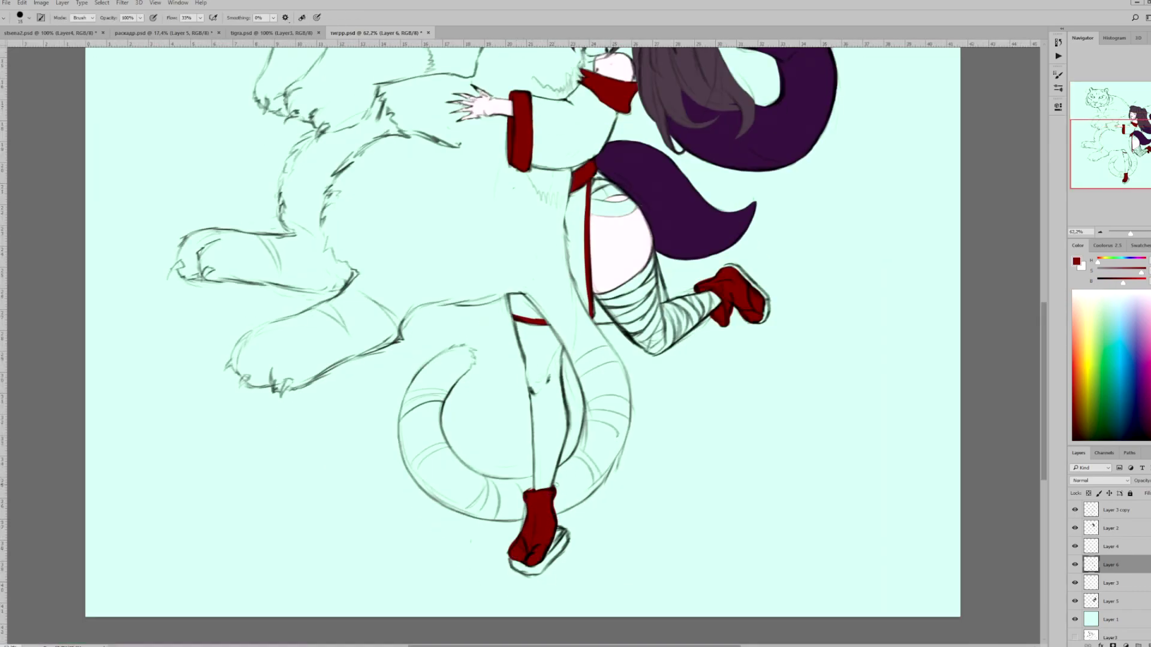
Step: Sample the tail's dark purple and fill the gap behind the girl's neck between face and ponytail on a new layer
{"action": "scroll", "coordinate": [522, 329], "scroll_direction": "down", "scroll_amount": 3}
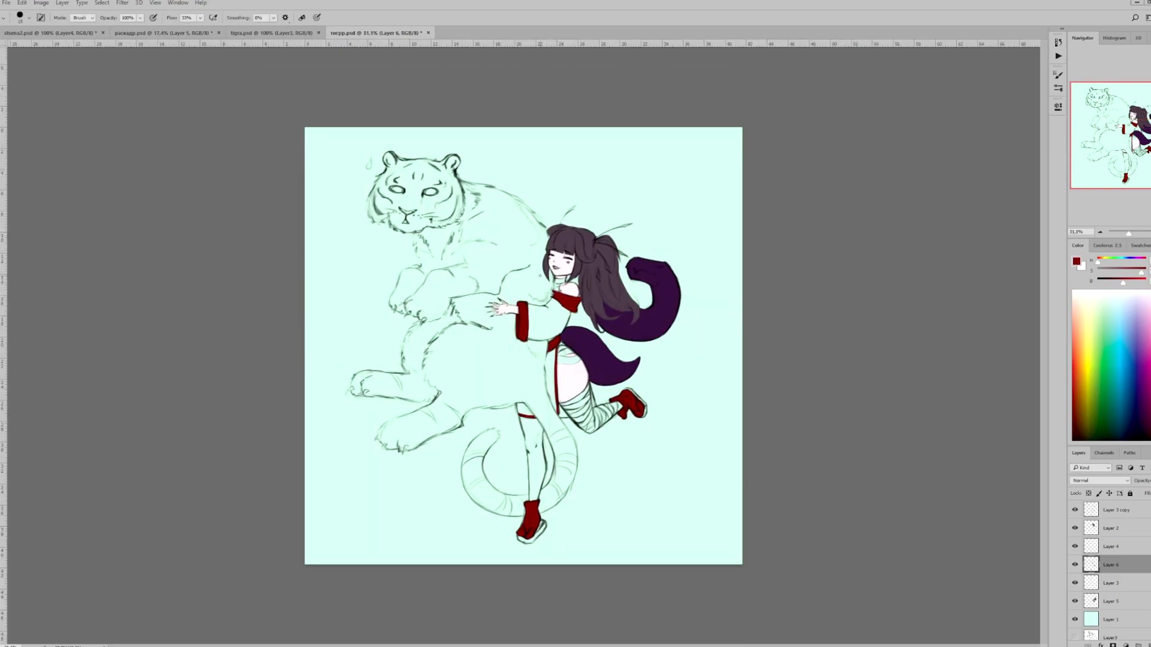
{"action": "scroll", "coordinate": [586, 324], "scroll_direction": "up", "scroll_amount": 3}
{"action": "key", "text": "b"}
{"action": "left_click", "coordinate": [586, 323], "text": "alt"}
{"action": "scroll", "coordinate": [605, 306], "scroll_direction": "down", "scroll_amount": 2}
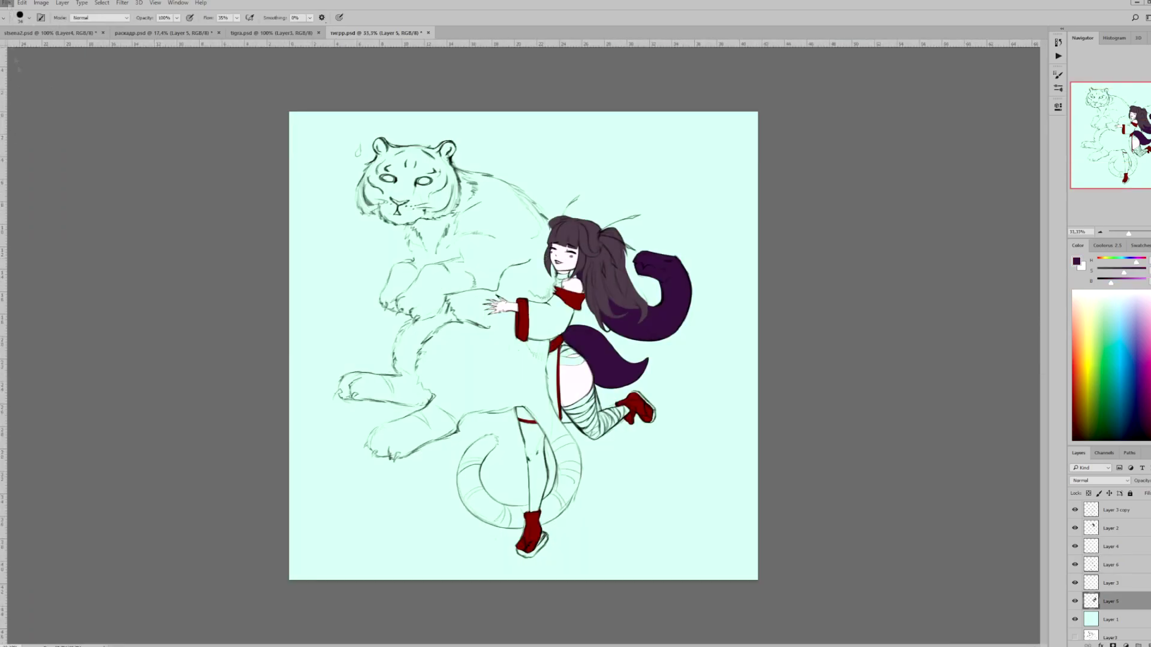
{"action": "scroll", "coordinate": [579, 364], "scroll_direction": "up", "scroll_amount": 1}
{"action": "key", "text": "ctrl+shift+alt+n"}
Step: Block in the girl's choker and wide sleeve in bright green on a new layer
{"action": "key", "text": "i"}
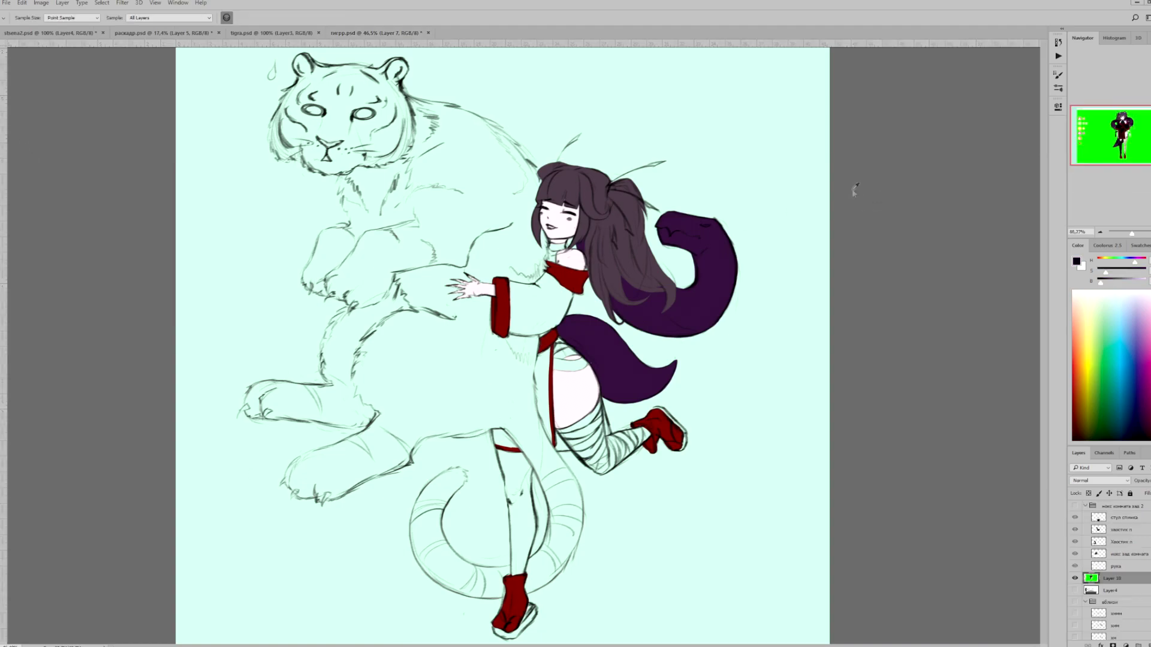
{"action": "left_click", "coordinate": [1097, 582]}
{"action": "key", "text": "ctrl+shift+alt+n"}
{"action": "scroll", "coordinate": [602, 289], "scroll_direction": "up", "scroll_amount": 2}
{"action": "key", "text": "b"}
{"action": "mouse_move", "coordinate": [534, 203]}
{"action": "left_mouse_down"}
{"action": "mouse_move", "coordinate": [510, 218]}
{"action": "mouse_move", "coordinate": [537, 227]}
{"action": "mouse_move", "coordinate": [515, 207]}
{"action": "mouse_move", "coordinate": [530, 234]}
{"action": "left_mouse_up"}
{"action": "mouse_move", "coordinate": [443, 276]}
{"action": "left_mouse_down"}
{"action": "mouse_move", "coordinate": [504, 312]}
{"action": "mouse_move", "coordinate": [528, 359]}
{"action": "left_mouse_up"}
Step: Paint the dress's front panel, the hem piece above the straight leg and the thigh band bright green
{"action": "mouse_move", "coordinate": [480, 312]}
{"action": "left_mouse_down"}
{"action": "mouse_move", "coordinate": [503, 359]}
{"action": "mouse_move", "coordinate": [497, 450]}
{"action": "mouse_move", "coordinate": [447, 555]}
{"action": "mouse_move", "coordinate": [407, 542]}
{"action": "left_mouse_up"}
{"action": "mouse_move", "coordinate": [515, 392]}
{"action": "left_mouse_down"}
{"action": "mouse_move", "coordinate": [542, 428]}
{"action": "mouse_move", "coordinate": [579, 416]}
{"action": "left_mouse_up"}
{"action": "key", "text": "e"}
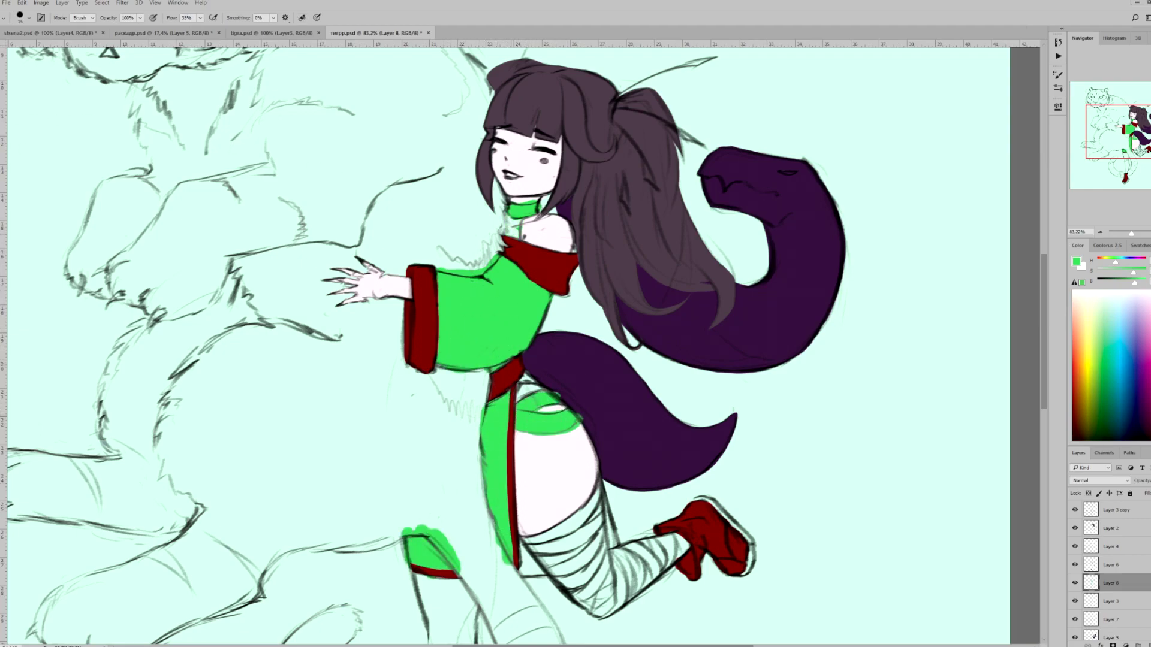
Step: Clean up the green along the sleeve and thigh band and erase the overspill around the hem piece
{"action": "scroll", "coordinate": [515, 342], "scroll_direction": "down", "scroll_amount": 2}
{"action": "scroll", "coordinate": [515, 179], "scroll_direction": "up", "scroll_amount": 2, "text": "alt"}
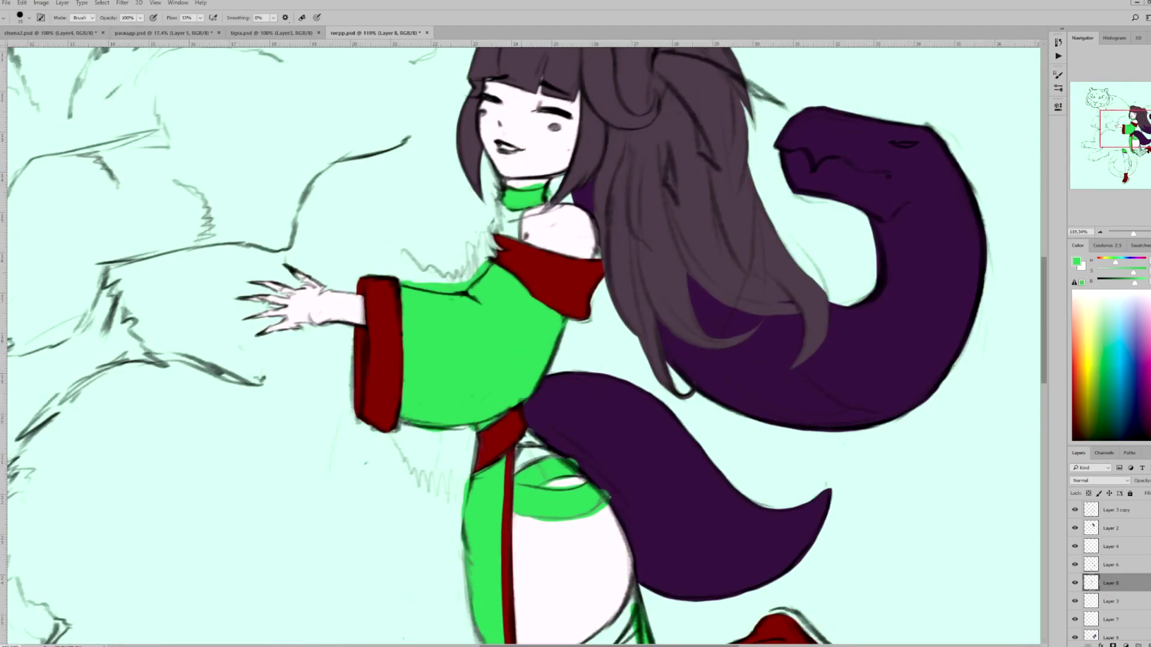
{"action": "left_click_drag", "start_coordinate": [400, 289], "coordinate": [480, 273]}
{"action": "key", "text": "b"}
{"action": "key", "text": "e"}
{"action": "key", "text": "b"}
{"action": "left_click_drag", "start_coordinate": [557, 457], "coordinate": [597, 463]}
{"action": "key", "text": "e"}
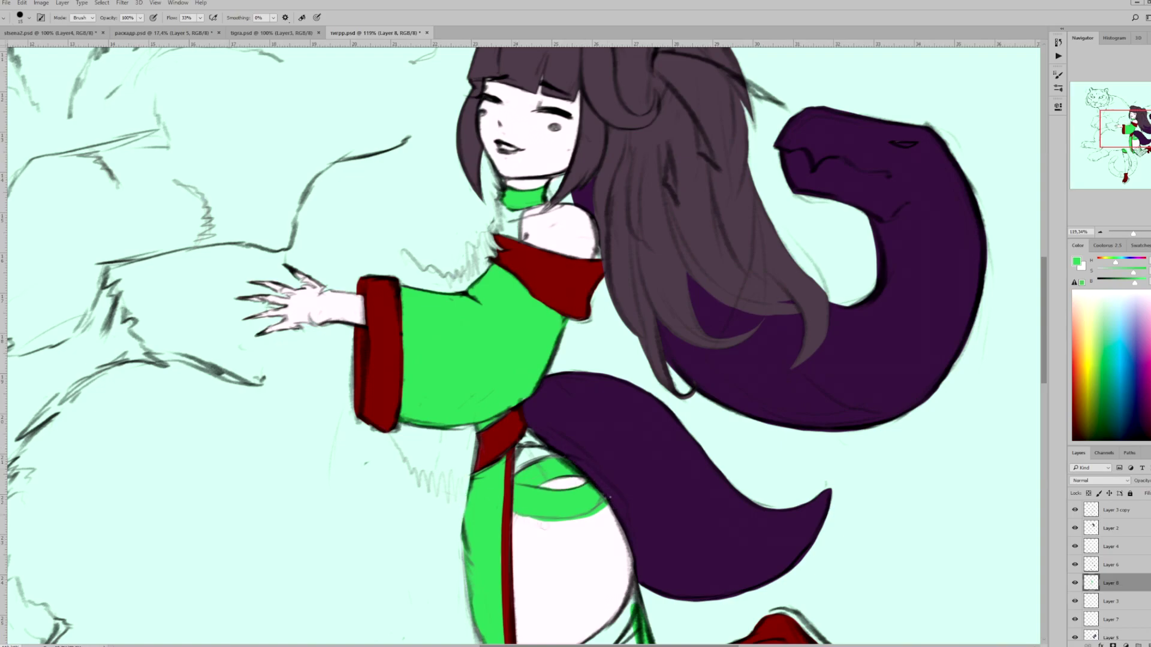
{"action": "scroll", "coordinate": [522, 348], "scroll_direction": "down", "scroll_amount": 5}
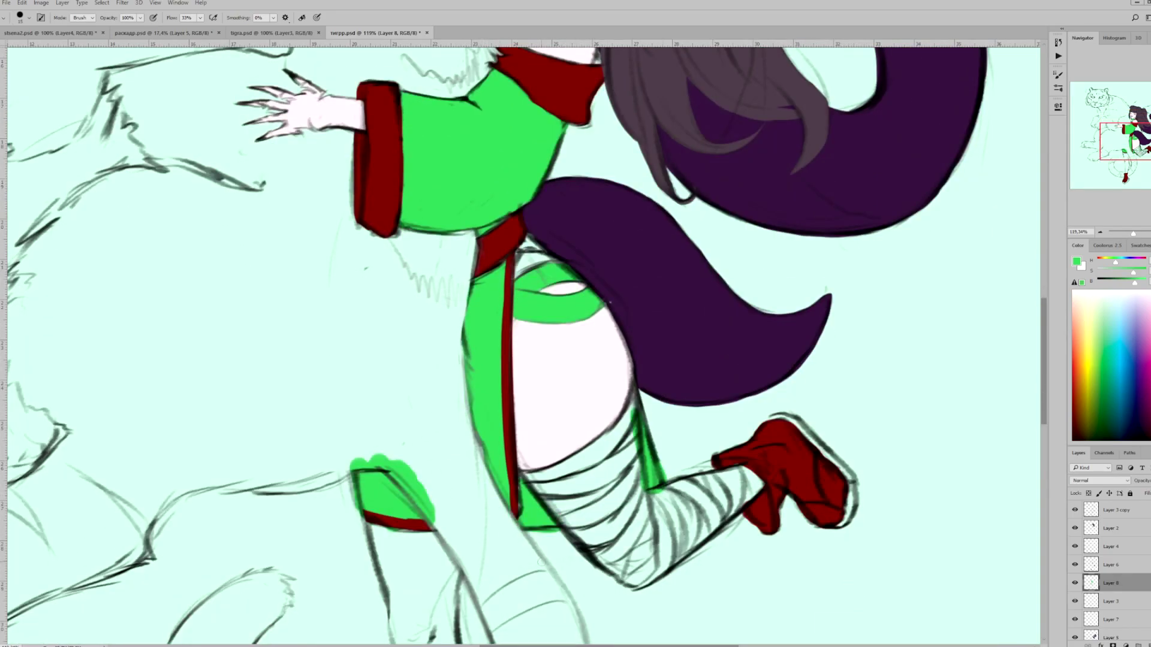
{"action": "mouse_move", "coordinate": [431, 510]}
{"action": "left_mouse_down"}
{"action": "mouse_move", "coordinate": [408, 464]}
{"action": "mouse_move", "coordinate": [357, 473]}
{"action": "left_mouse_up"}
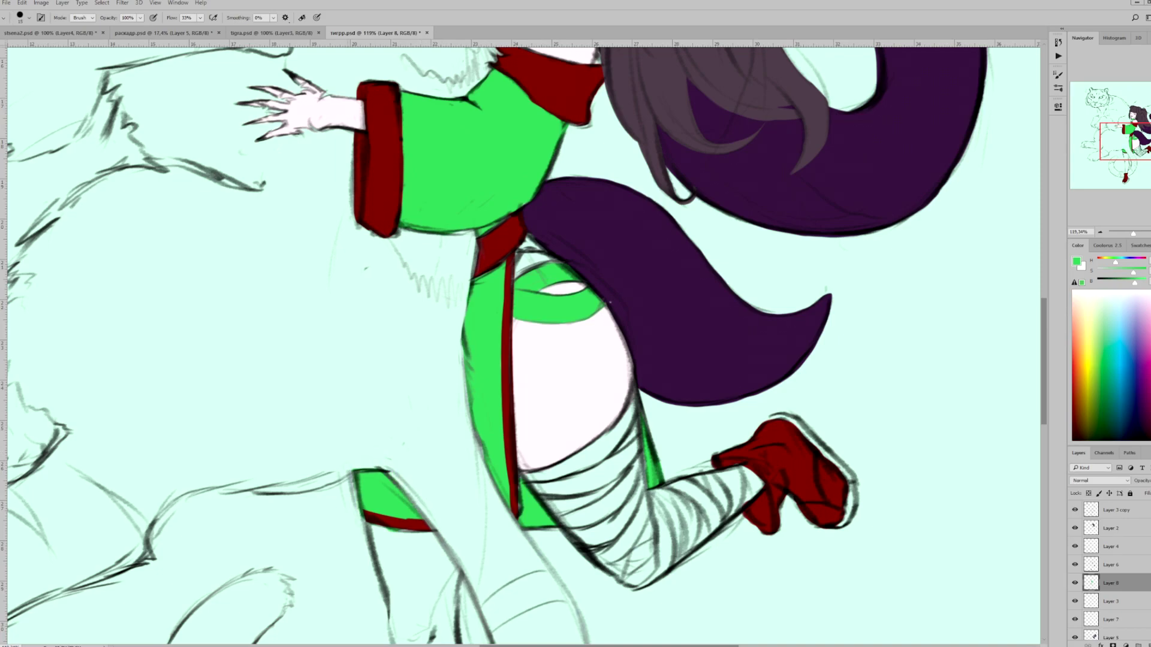
Step: Lock the green clothing layer's transparent pixels and recolour the clothing near-black
{"action": "key", "text": "ctrl+0"}
{"action": "left_click", "coordinate": [1102, 282]}
{"action": "key", "text": "b"}
{"action": "key", "text": "/"}
{"action": "mouse_move", "coordinate": [527, 216]}
{"action": "left_mouse_down"}
{"action": "mouse_move", "coordinate": [569, 270]}
{"action": "mouse_move", "coordinate": [552, 396]}
{"action": "left_mouse_up"}
{"action": "scroll", "coordinate": [576, 406], "scroll_direction": "up", "scroll_amount": 3}
{"action": "key", "text": "e"}
Step: On a new layer beneath the black clothing, paint the neck insert and the hip area muted brown
{"action": "key", "text": "ctrl+shift+alt+n"}
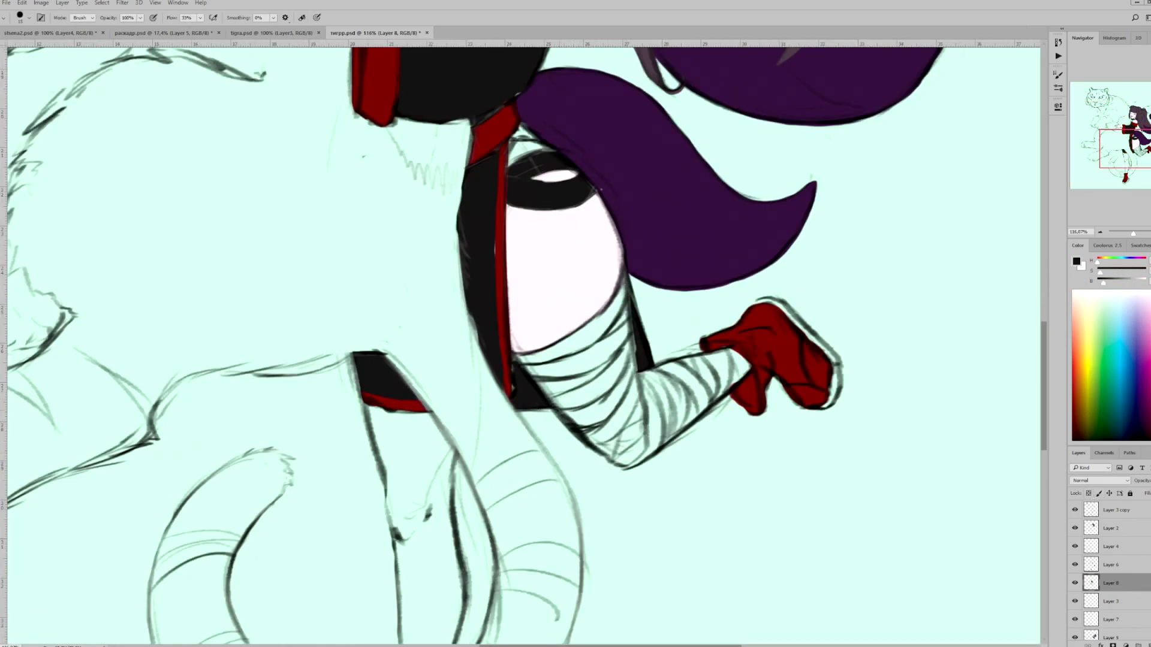
{"action": "key", "text": "ctrl+0"}
{"action": "scroll", "coordinate": [540, 299], "scroll_direction": "up", "scroll_amount": 3}
{"action": "scroll", "coordinate": [531, 156], "scroll_direction": "up", "scroll_amount": 1}
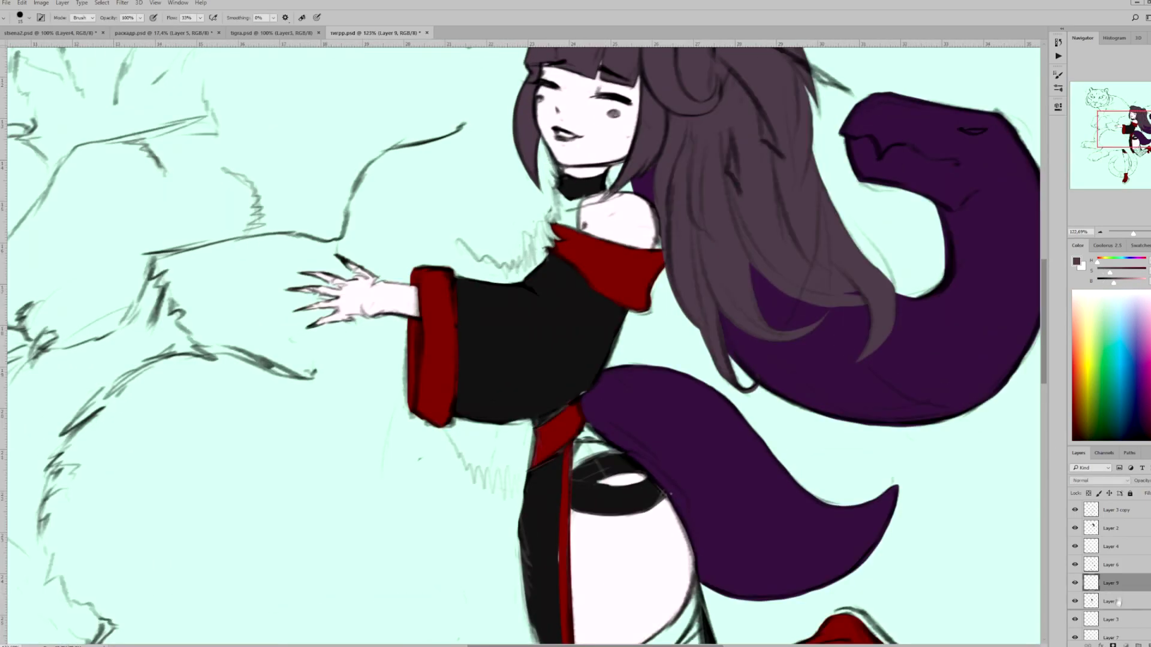
{"action": "key", "text": "b"}
{"action": "key", "text": "ctrl+bracketleft"}
{"action": "mouse_move", "coordinate": [574, 197]}
{"action": "left_mouse_down"}
{"action": "mouse_move", "coordinate": [569, 227]}
{"action": "mouse_move", "coordinate": [561, 220]}
{"action": "left_mouse_up"}
{"action": "mouse_move", "coordinate": [575, 428]}
{"action": "left_mouse_down"}
{"action": "mouse_move", "coordinate": [596, 468]}
{"action": "mouse_move", "coordinate": [617, 462]}
{"action": "left_mouse_up"}
Step: Select the topmost line-art layer, lock its transparent pixels and reset the colours to black and white
{"action": "key", "text": "ctrl+0"}
{"action": "key", "text": "alt+shift+period"}
{"action": "key", "text": "slash"}
{"action": "key", "text": "d"}
{"action": "scroll", "coordinate": [539, 360], "scroll_direction": "down", "scroll_amount": 5}
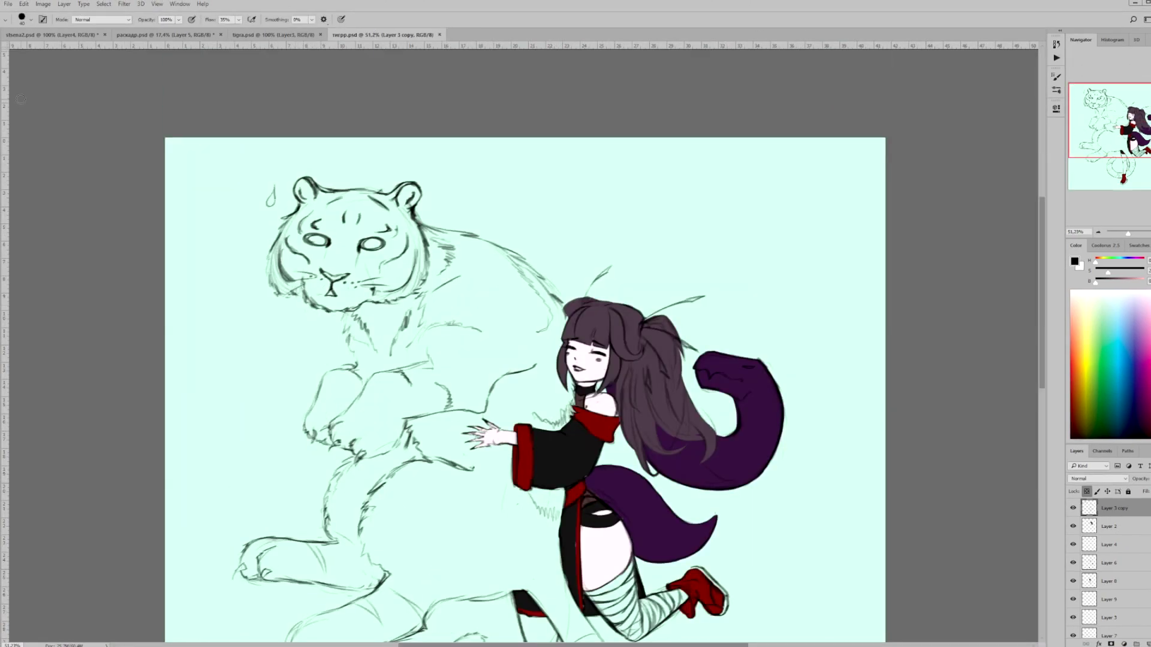
{"action": "scroll", "coordinate": [525, 345], "scroll_direction": "down", "scroll_amount": 3}
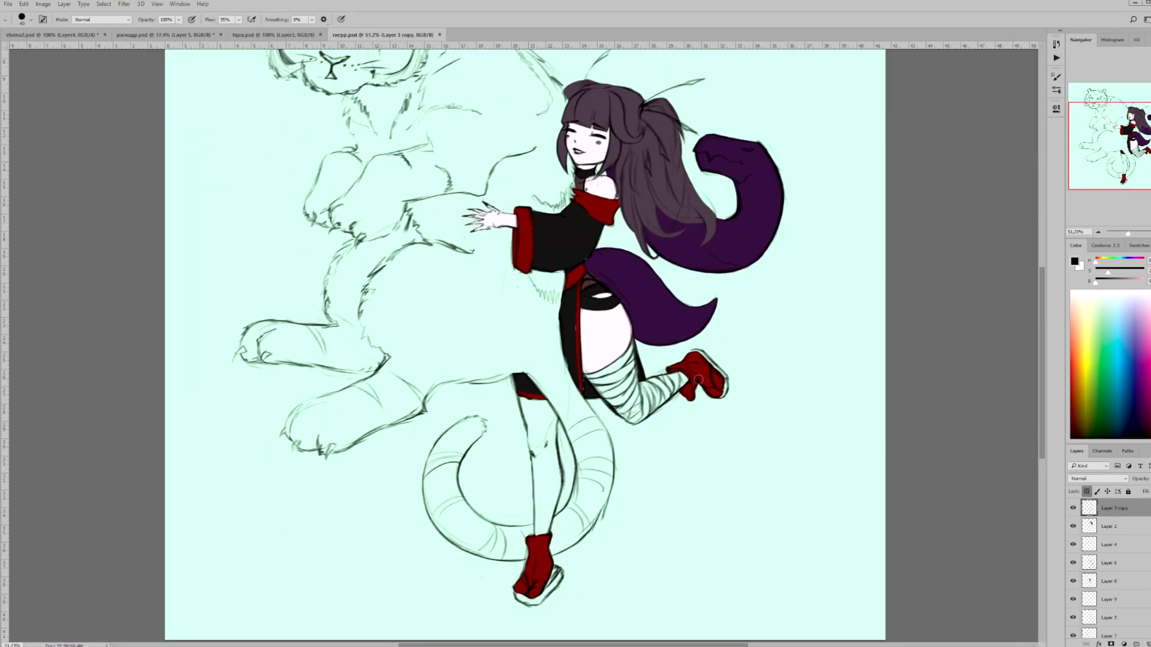
Step: Paint the soles of both shoes golden yellow on a new layer
{"action": "key", "text": "ctrl+shift+alt+n"}
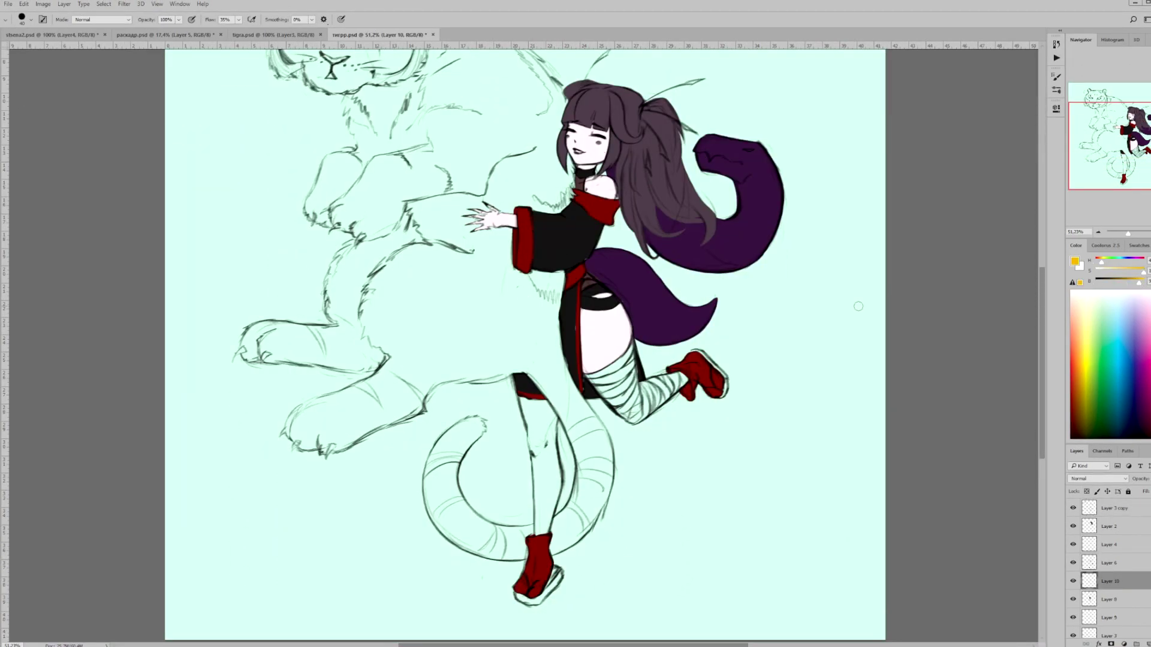
{"action": "scroll", "coordinate": [688, 441], "scroll_direction": "up", "scroll_amount": 6}
{"action": "scroll", "coordinate": [540, 360], "scroll_direction": "down", "scroll_amount": 4}
{"action": "left_click_drag", "start_coordinate": [458, 560], "coordinate": [558, 503]}
Step: Recolour the girl's cheek blush marks red on the line-art layer
{"action": "scroll", "coordinate": [521, 484], "scroll_direction": "down", "scroll_amount": 5}
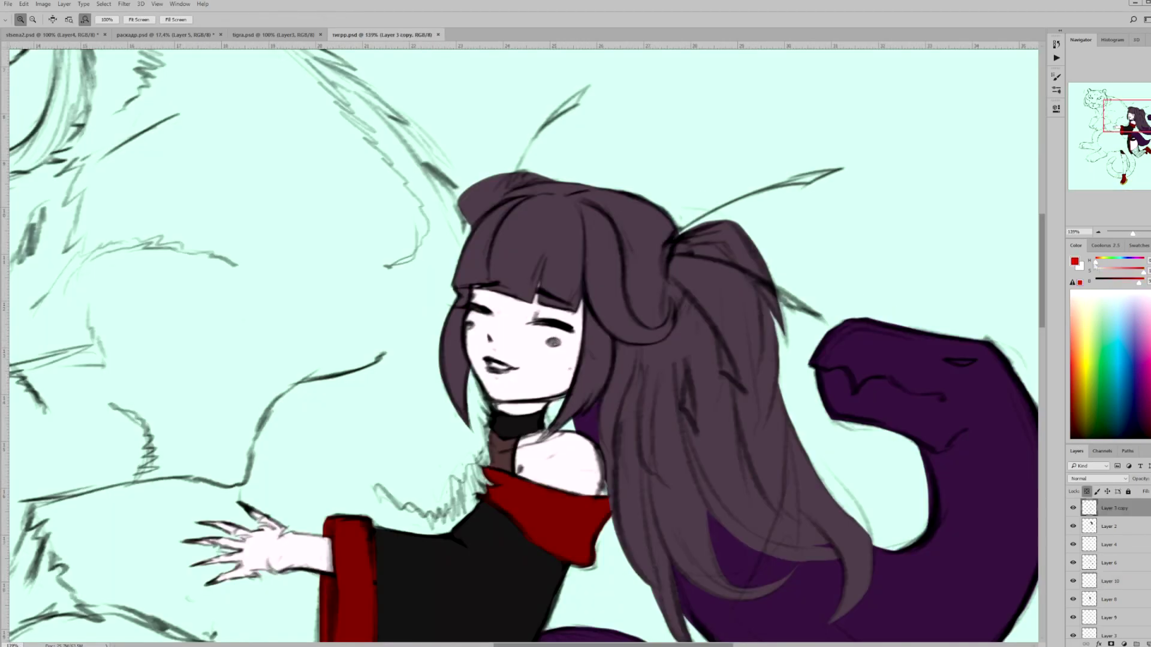
{"action": "key", "text": "ctrl+0"}
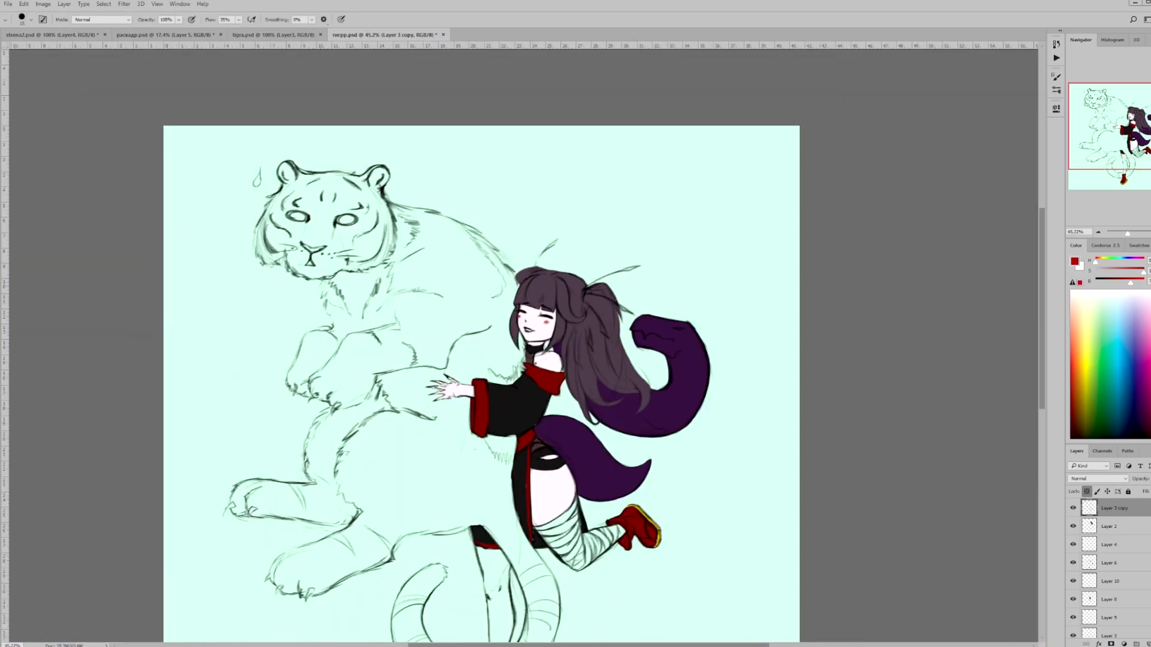
{"action": "left_click", "coordinate": [1075, 581]}
{"action": "left_click", "coordinate": [1073, 581]}
Step: Sample pale cream from another open document, paint the bent leg's wraps on a new layer and erase the overspill
{"action": "left_click", "coordinate": [1146, 644]}
{"action": "left_click", "coordinate": [499, 456], "text": "alt"}
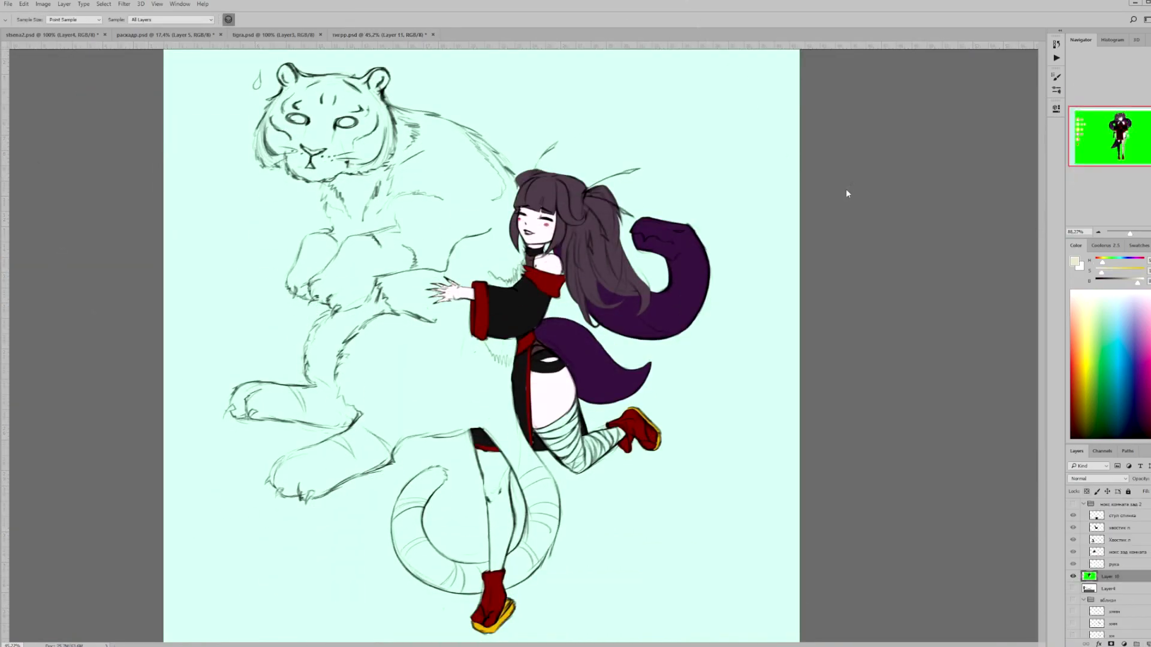
{"action": "scroll", "coordinate": [551, 457], "scroll_direction": "up", "scroll_amount": 5}
{"action": "mouse_move", "coordinate": [550, 458]}
{"action": "left_mouse_down"}
{"action": "mouse_move", "coordinate": [617, 413]}
{"action": "mouse_move", "coordinate": [540, 516]}
{"action": "mouse_move", "coordinate": [594, 456]}
{"action": "mouse_move", "coordinate": [599, 552]}
{"action": "left_mouse_up"}
{"action": "left_click_drag", "start_coordinate": [632, 449], "coordinate": [635, 587]}
{"action": "key", "text": "e"}
{"action": "left_click_drag", "start_coordinate": [648, 492], "coordinate": [749, 473]}
{"action": "left_click_drag", "start_coordinate": [713, 515], "coordinate": [648, 563]}
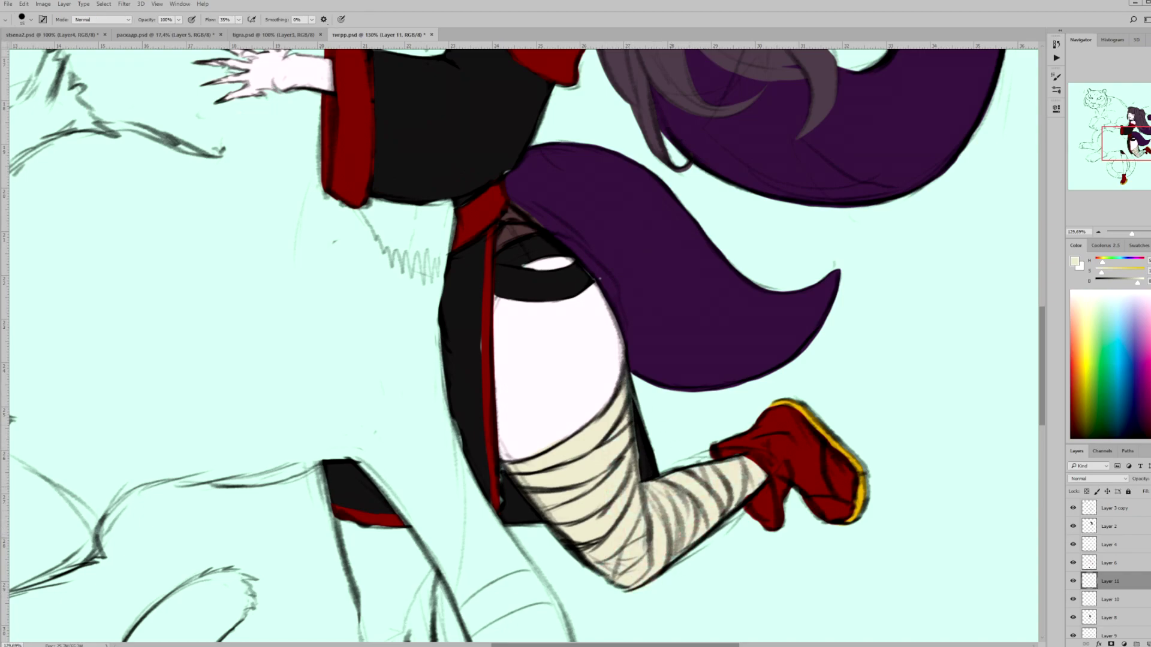
Step: Block in the girl's straight leg in solid black on a new layer
{"action": "key", "text": "z"}
{"action": "scroll", "coordinate": [906, 599], "scroll_direction": "down", "scroll_amount": 4}
{"action": "scroll", "coordinate": [907, 599], "scroll_direction": "down", "scroll_amount": 2}
{"action": "scroll", "coordinate": [660, 600], "scroll_direction": "up", "scroll_amount": 4}
{"action": "key", "text": "ctrl+shift+alt+n"}
{"action": "key", "text": "d"}
{"action": "key", "text": "i"}
{"action": "key", "text": "b"}
{"action": "scroll", "coordinate": [501, 451], "scroll_direction": "up", "scroll_amount": 2}
{"action": "mouse_move", "coordinate": [479, 414]}
{"action": "left_mouse_down"}
{"action": "mouse_move", "coordinate": [455, 291]}
{"action": "mouse_move", "coordinate": [497, 353]}
{"action": "left_mouse_up"}
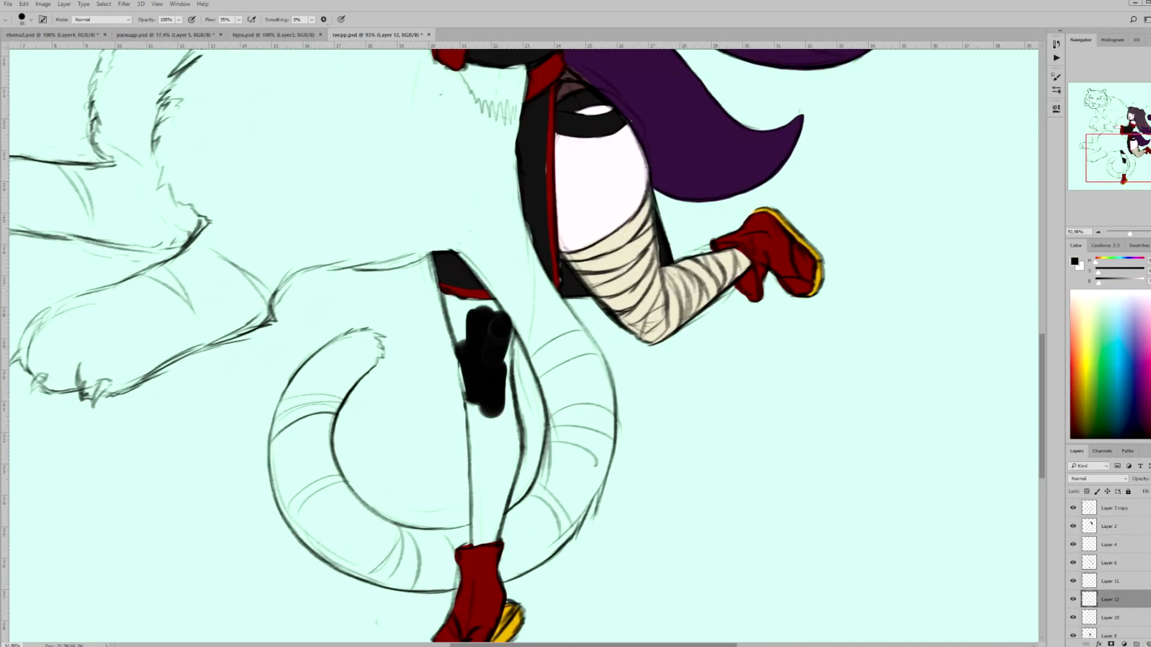
{"action": "mouse_move", "coordinate": [449, 288]}
{"action": "left_mouse_down"}
{"action": "mouse_move", "coordinate": [472, 372]}
{"action": "mouse_move", "coordinate": [485, 542]}
{"action": "left_mouse_up"}
Step: Erase the black overspill from the red hem stripe and along the straight leg's outline
{"action": "scroll", "coordinate": [507, 298], "scroll_direction": "up", "scroll_amount": 3}
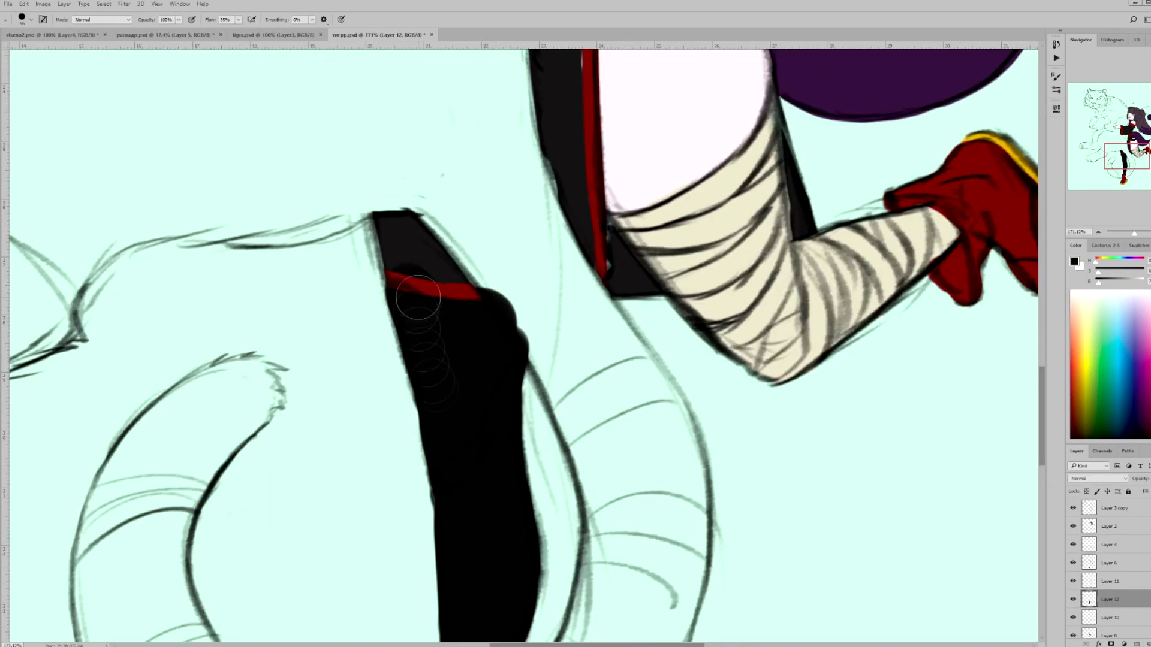
{"action": "key", "text": "e"}
{"action": "mouse_move", "coordinate": [516, 342]}
{"action": "left_mouse_down"}
{"action": "mouse_move", "coordinate": [390, 272]}
{"action": "mouse_move", "coordinate": [392, 351]}
{"action": "mouse_move", "coordinate": [413, 414]}
{"action": "left_mouse_up"}
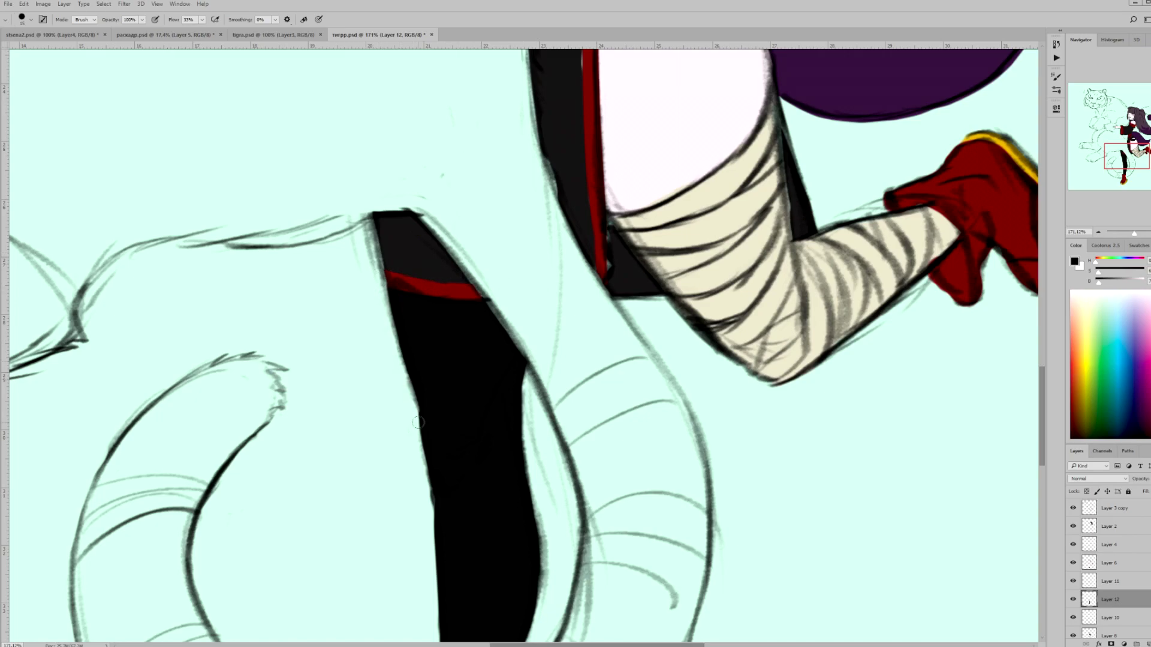
{"action": "key", "text": "z"}
{"action": "key", "text": "ctrl+0"}
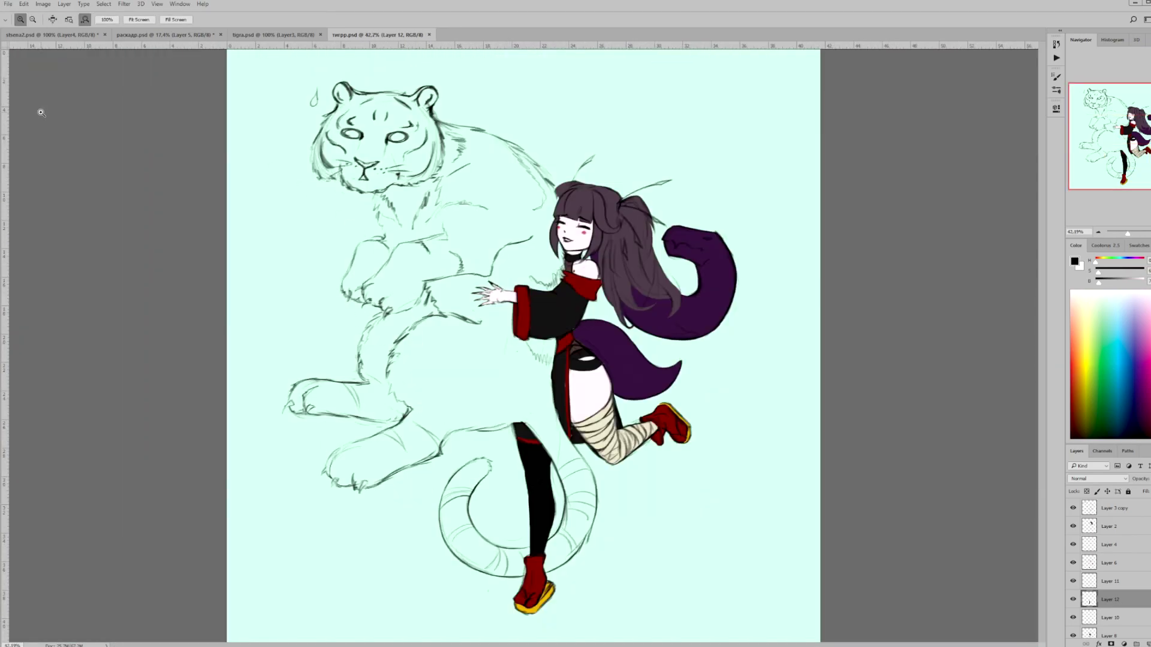
Step: Sample orange from the tiger reference document and block in the whole tiger on a new layer beneath the girl's colours
{"action": "key", "text": "ctrl+shift+Tab"}
{"action": "key", "text": "i"}
{"action": "left_click", "coordinate": [752, 259]}
{"action": "key", "text": "ctrl+Tab"}
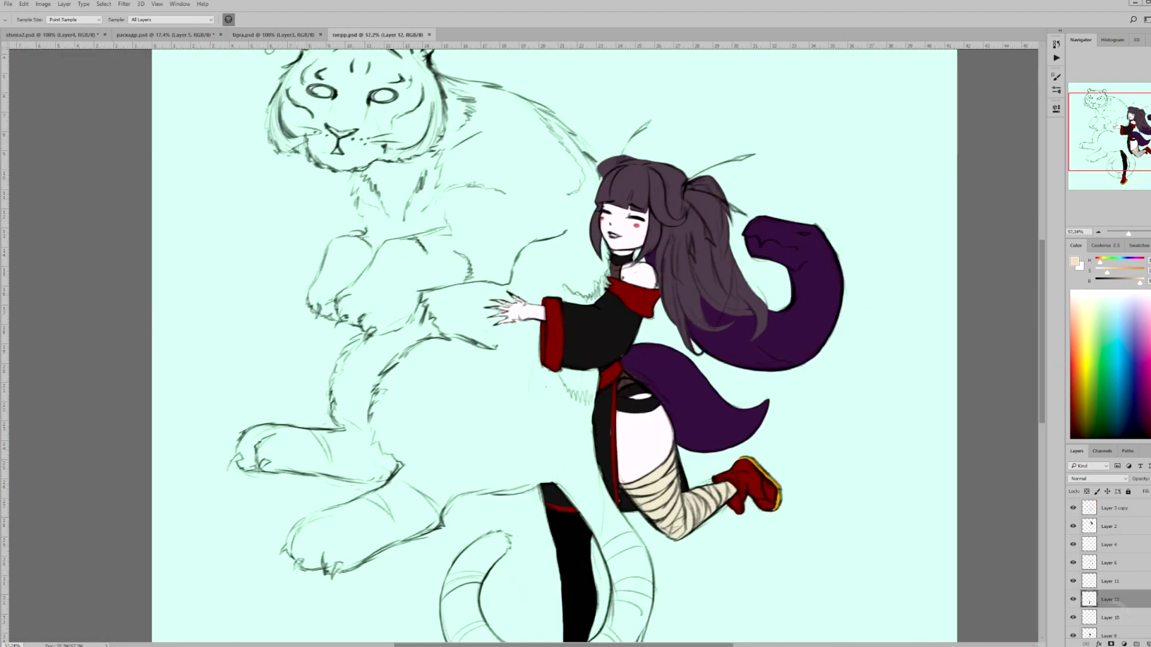
{"action": "key", "text": "b"}
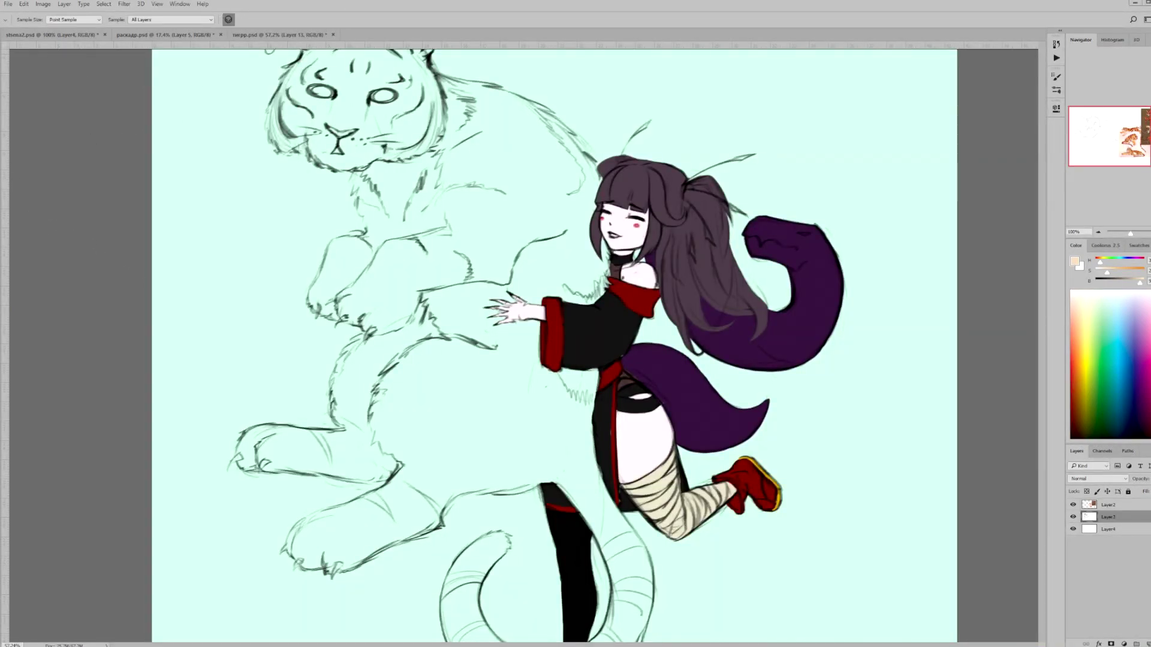
{"action": "key", "text": "ctrl+0"}
{"action": "mouse_move", "coordinate": [354, 174]}
{"action": "left_mouse_down"}
{"action": "mouse_move", "coordinate": [312, 149]}
{"action": "mouse_move", "coordinate": [419, 156]}
{"action": "mouse_move", "coordinate": [390, 198]}
{"action": "mouse_move", "coordinate": [540, 246]}
{"action": "mouse_move", "coordinate": [527, 420]}
{"action": "mouse_move", "coordinate": [390, 240]}
{"action": "mouse_move", "coordinate": [345, 311]}
{"action": "mouse_move", "coordinate": [456, 288]}
{"action": "mouse_move", "coordinate": [503, 419]}
{"action": "mouse_move", "coordinate": [300, 426]}
{"action": "mouse_move", "coordinate": [384, 456]}
{"action": "mouse_move", "coordinate": [323, 515]}
{"action": "mouse_move", "coordinate": [527, 473]}
{"action": "mouse_move", "coordinate": [564, 599]}
{"action": "mouse_move", "coordinate": [461, 528]}
{"action": "mouse_move", "coordinate": [491, 617]}
{"action": "left_mouse_up"}
Step: Erase the orange overspill around the tiger's hind legs
{"action": "key", "text": "e"}
{"action": "key", "text": "ctrl+plus"}
{"action": "key", "text": "ctrl+plus"}
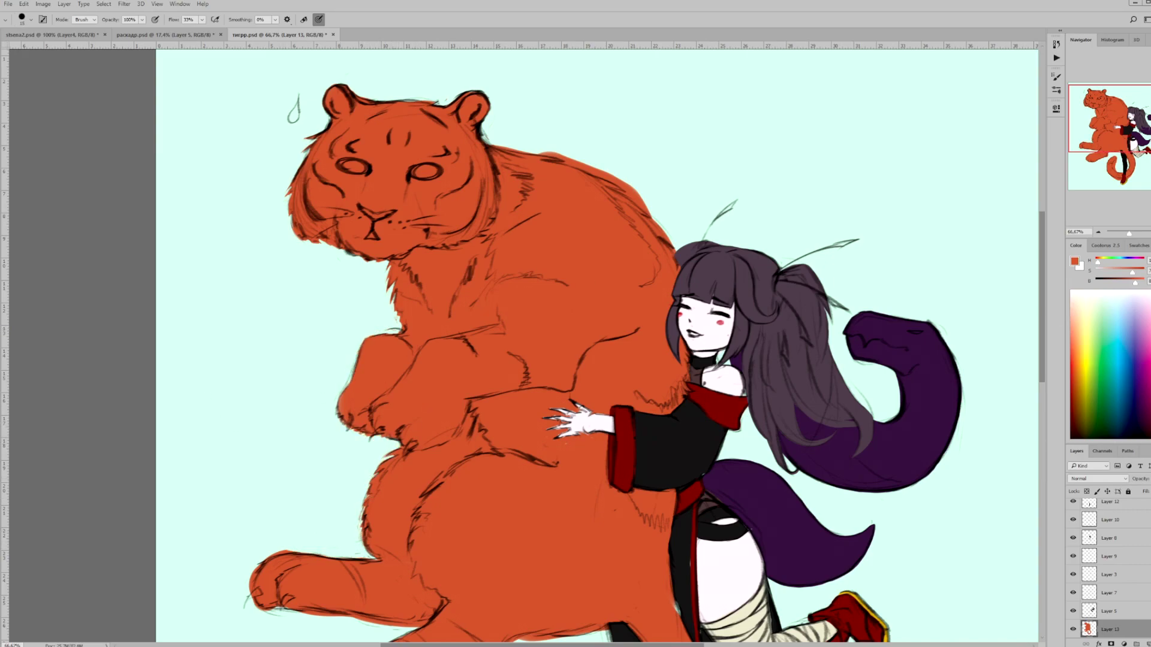
{"action": "scroll", "coordinate": [585, 345], "scroll_direction": "down", "scroll_amount": 5}
{"action": "left_click_drag", "start_coordinate": [399, 392], "coordinate": [513, 410]}
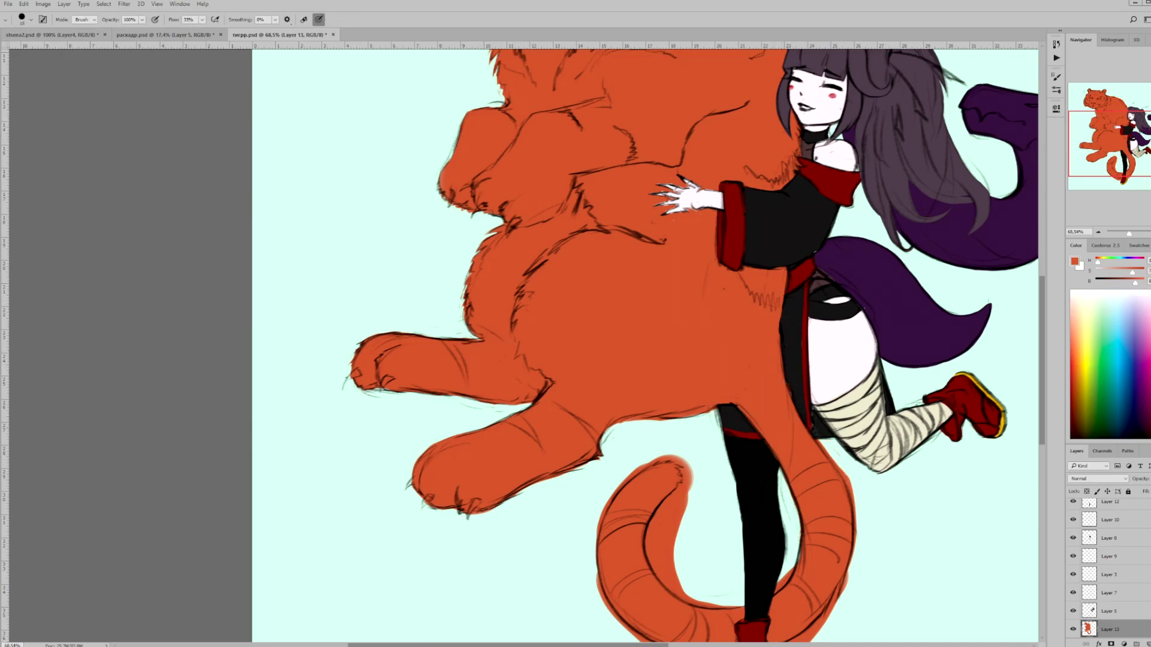
Step: Erase the orange overspill around the tip, inner curve and outer edge of the tiger's tail
{"action": "scroll", "coordinate": [856, 474], "scroll_direction": "down", "scroll_amount": 3}
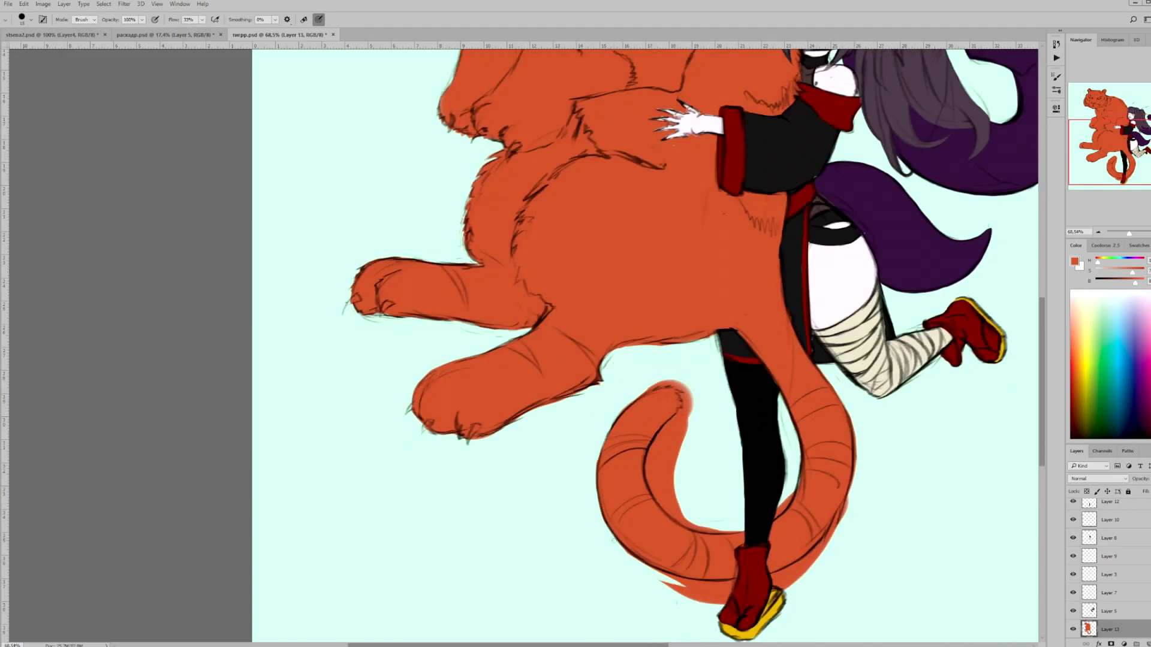
{"action": "left_click_drag", "start_coordinate": [735, 590], "coordinate": [654, 570]}
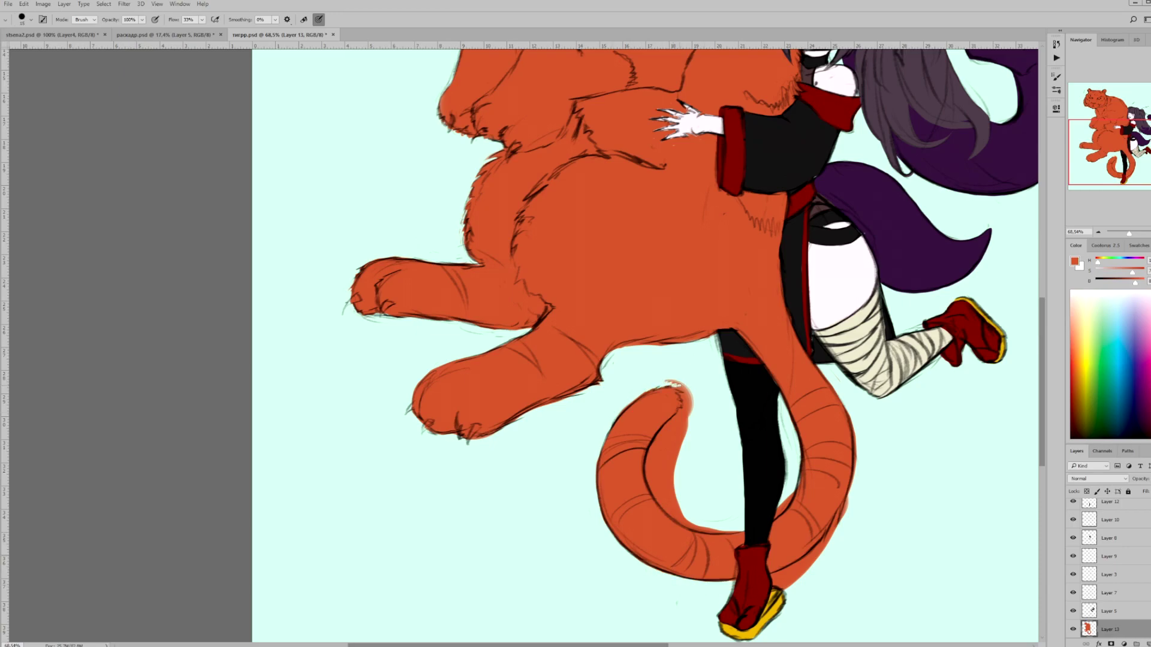
{"action": "mouse_move", "coordinate": [688, 401]}
{"action": "left_mouse_down"}
{"action": "mouse_move", "coordinate": [662, 437]}
{"action": "mouse_move", "coordinate": [666, 468]}
{"action": "left_mouse_up"}
{"action": "mouse_move", "coordinate": [672, 426]}
{"action": "left_mouse_down"}
{"action": "mouse_move", "coordinate": [648, 479]}
{"action": "mouse_move", "coordinate": [680, 516]}
{"action": "left_mouse_up"}
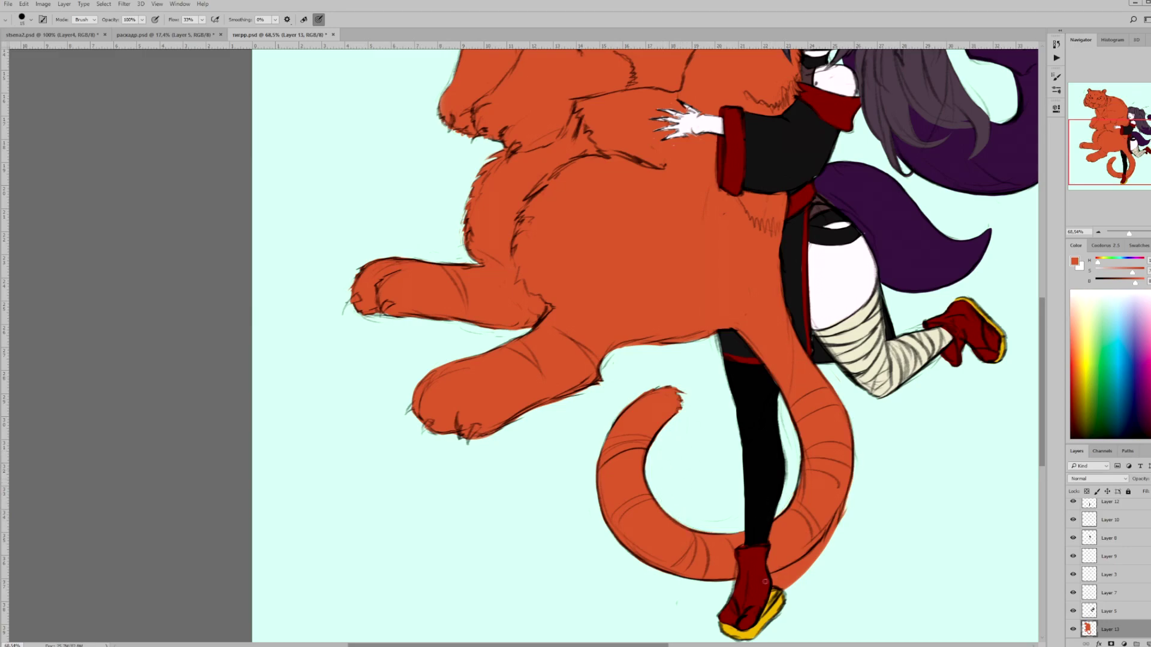
{"action": "left_click_drag", "start_coordinate": [803, 567], "coordinate": [819, 558]}
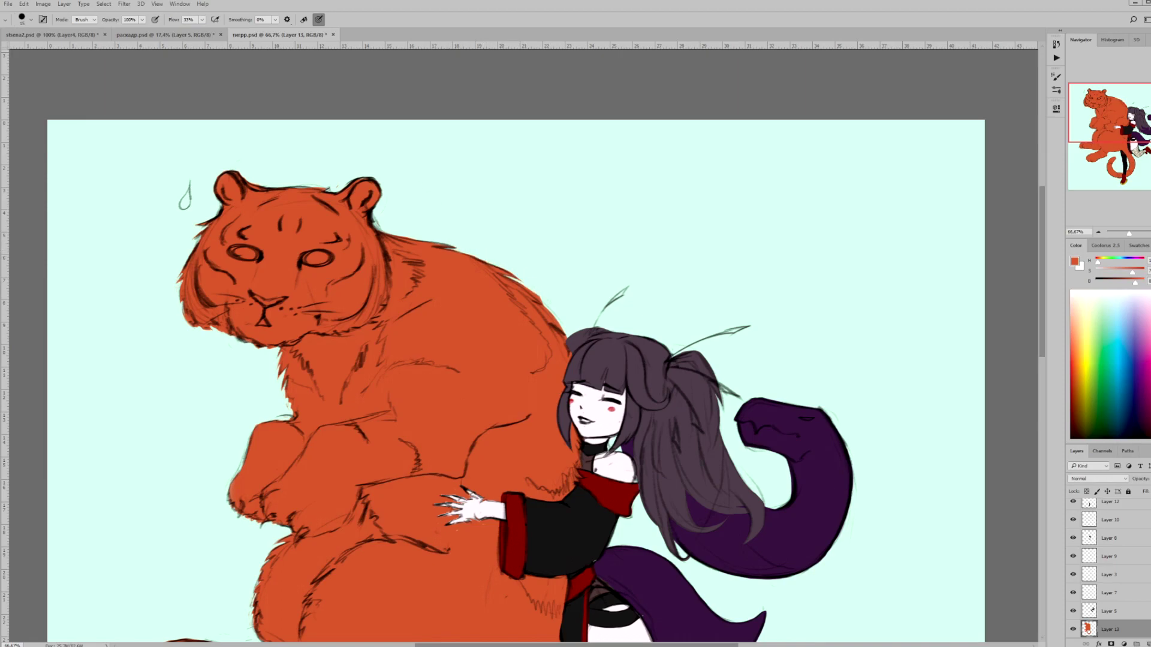
Step: Add a new layer clipped to the tiger's orange and softly paint cream over its muzzle, cheeks and chest
{"action": "key", "text": "ctrl+0"}
{"action": "scroll", "coordinate": [599, 360], "scroll_direction": "up", "scroll_amount": 3}
{"action": "key", "text": "ctrl+alt+shift+n"}
{"action": "key", "text": "b"}
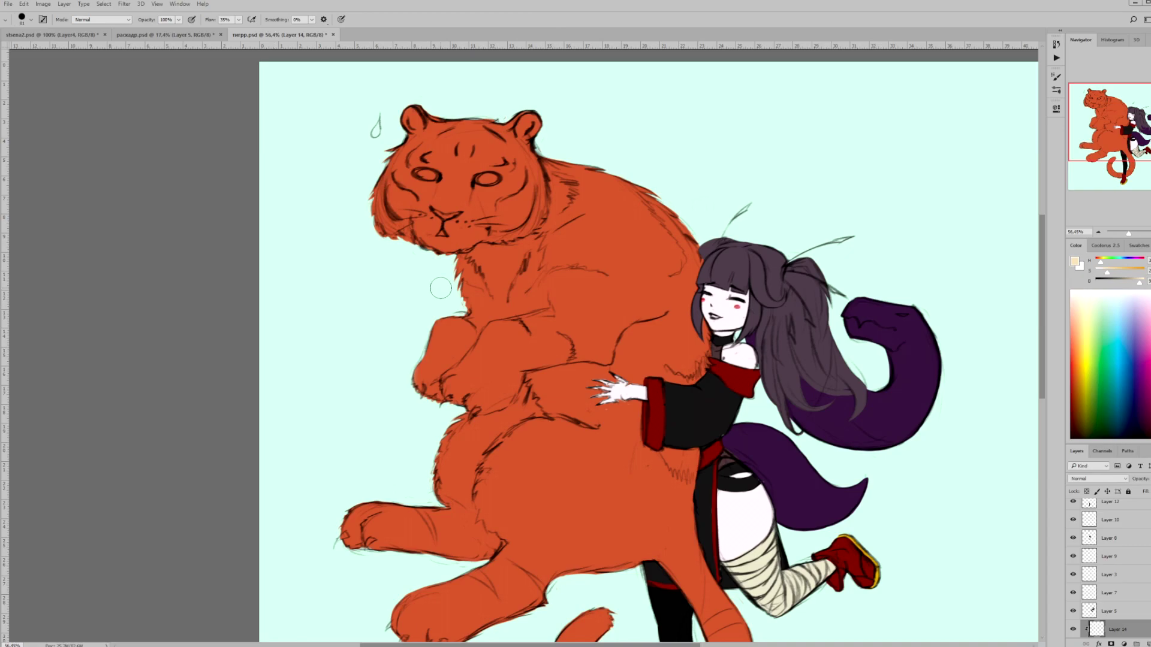
{"action": "key", "text": "shift+alt+p"}
{"action": "mouse_move", "coordinate": [413, 237]}
{"action": "left_mouse_down"}
{"action": "mouse_move", "coordinate": [455, 236]}
{"action": "mouse_move", "coordinate": [485, 253]}
{"action": "mouse_move", "coordinate": [536, 193]}
{"action": "left_mouse_up"}
{"action": "mouse_move", "coordinate": [378, 180]}
{"action": "left_mouse_down"}
{"action": "mouse_move", "coordinate": [407, 239]}
{"action": "mouse_move", "coordinate": [467, 227]}
{"action": "mouse_move", "coordinate": [498, 288]}
{"action": "mouse_move", "coordinate": [489, 309]}
{"action": "left_mouse_up"}
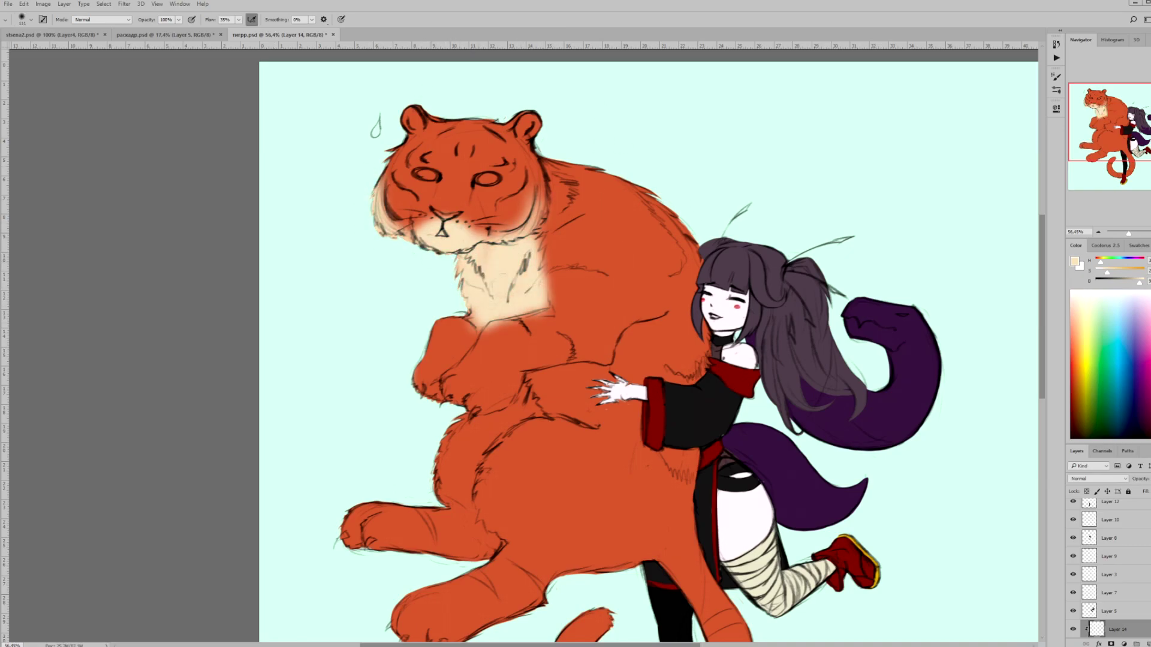
{"action": "left_click_drag", "start_coordinate": [540, 227], "coordinate": [548, 282]}
Step: Softly paint cream fur over the tiger's belly, flank, inner thigh and the underside leading to the tail
{"action": "mouse_move", "coordinate": [648, 327]}
{"action": "left_mouse_down"}
{"action": "mouse_move", "coordinate": [626, 408]}
{"action": "mouse_move", "coordinate": [570, 420]}
{"action": "mouse_move", "coordinate": [629, 425]}
{"action": "left_mouse_up"}
{"action": "mouse_move", "coordinate": [534, 389]}
{"action": "left_mouse_down"}
{"action": "mouse_move", "coordinate": [459, 456]}
{"action": "mouse_move", "coordinate": [474, 509]}
{"action": "left_mouse_up"}
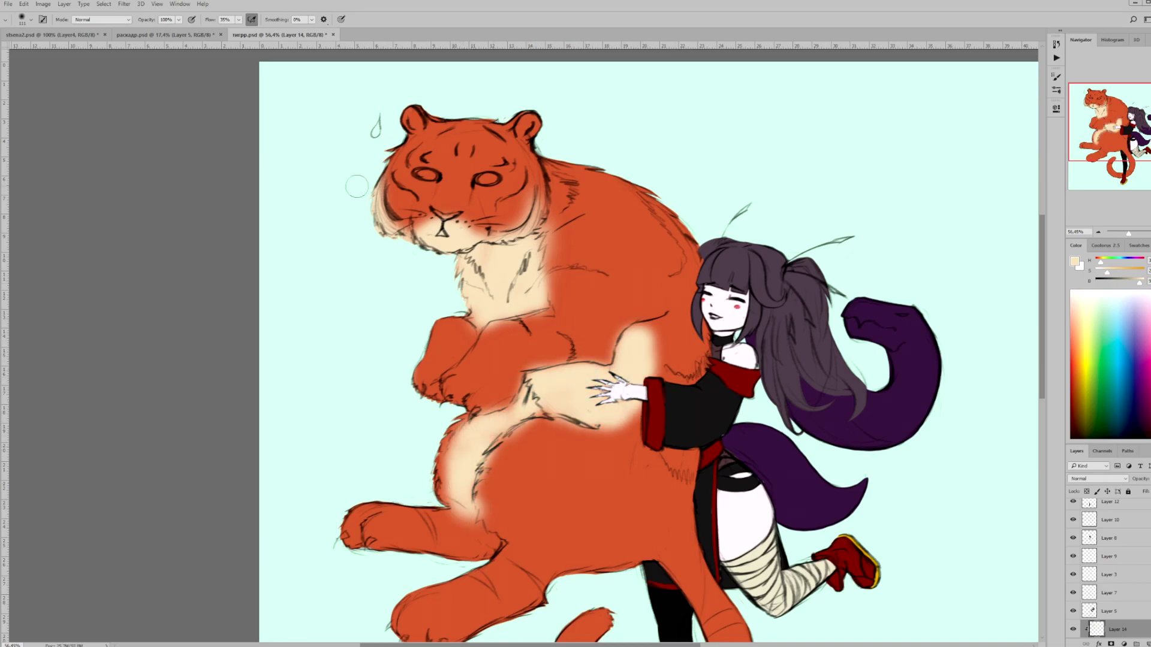
{"action": "scroll", "coordinate": [358, 186], "scroll_direction": "up", "scroll_amount": 1}
{"action": "key", "text": "e"}
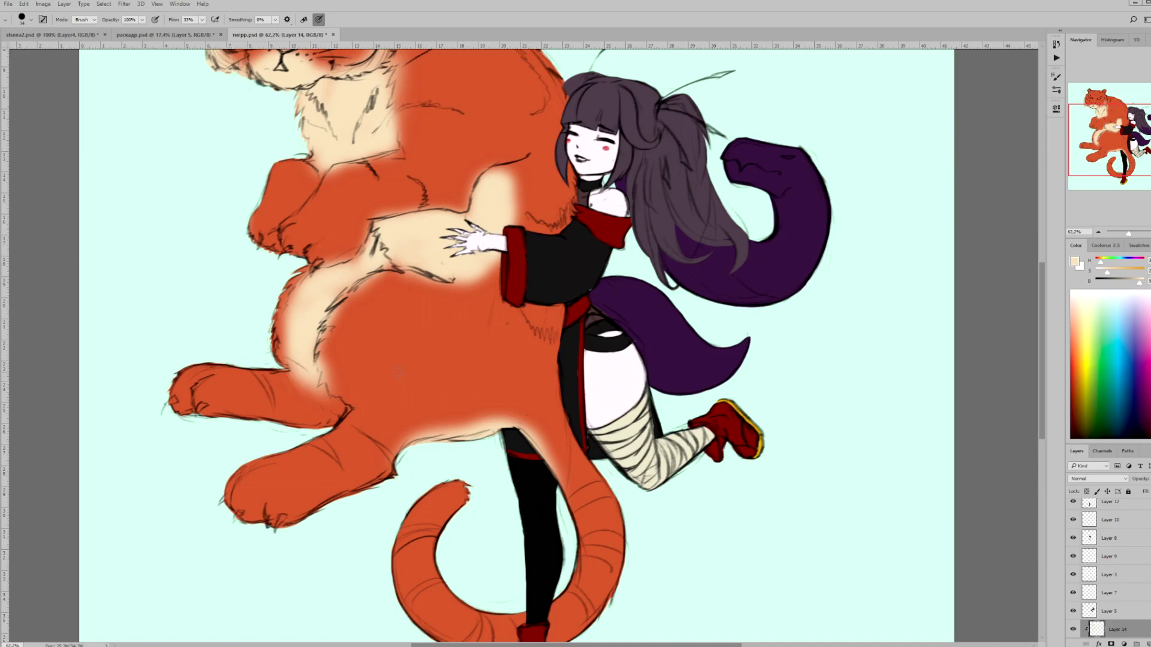
{"action": "mouse_move", "coordinate": [420, 273]}
{"action": "left_mouse_down"}
{"action": "mouse_move", "coordinate": [318, 384]}
{"action": "mouse_move", "coordinate": [401, 66]}
{"action": "left_mouse_up"}
{"action": "mouse_move", "coordinate": [467, 204]}
{"action": "left_mouse_down"}
{"action": "mouse_move", "coordinate": [534, 144]}
{"action": "mouse_move", "coordinate": [498, 197]}
{"action": "left_mouse_up"}
{"action": "mouse_move", "coordinate": [299, 389]}
{"action": "left_mouse_down"}
{"action": "mouse_move", "coordinate": [294, 375]}
{"action": "mouse_move", "coordinate": [327, 348]}
{"action": "left_mouse_up"}
Step: Softly paint cream patches around both of the tiger's eyes and inside its ears
{"action": "scroll", "coordinate": [515, 348], "scroll_direction": "up", "scroll_amount": 3}
{"action": "left_click_drag", "start_coordinate": [351, 168], "coordinate": [311, 210]}
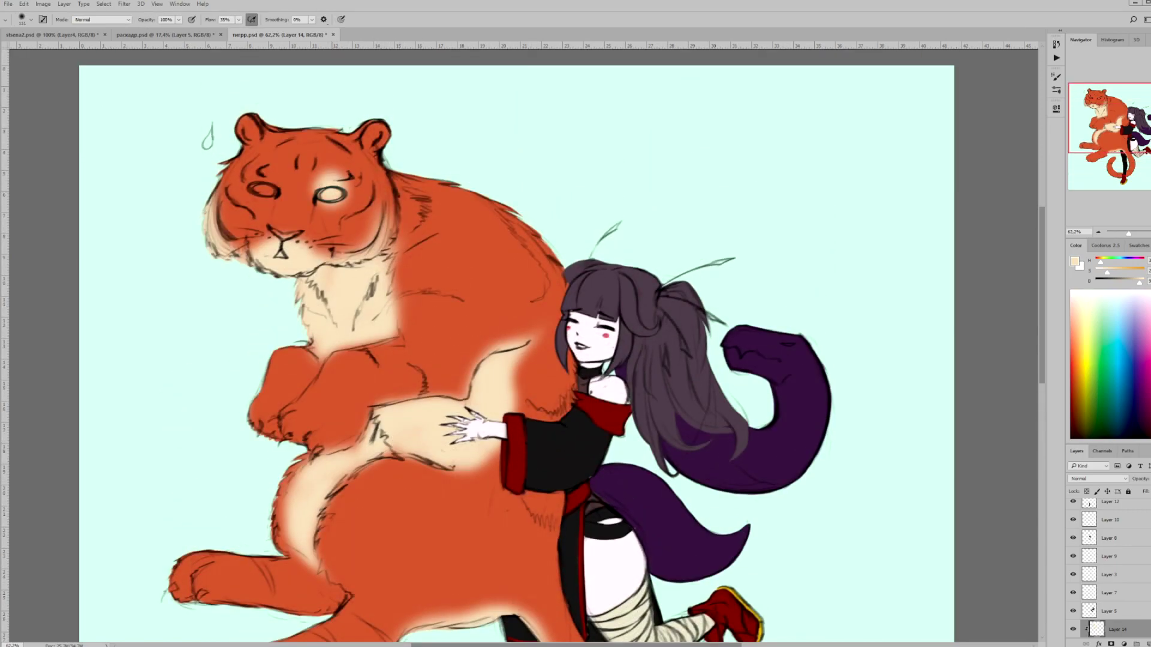
{"action": "left_click_drag", "start_coordinate": [285, 159], "coordinate": [240, 204]}
{"action": "mouse_move", "coordinate": [348, 171]}
{"action": "left_mouse_down"}
{"action": "mouse_move", "coordinate": [261, 200]}
{"action": "mouse_move", "coordinate": [249, 180]}
{"action": "left_mouse_up"}
{"action": "key", "text": "b"}
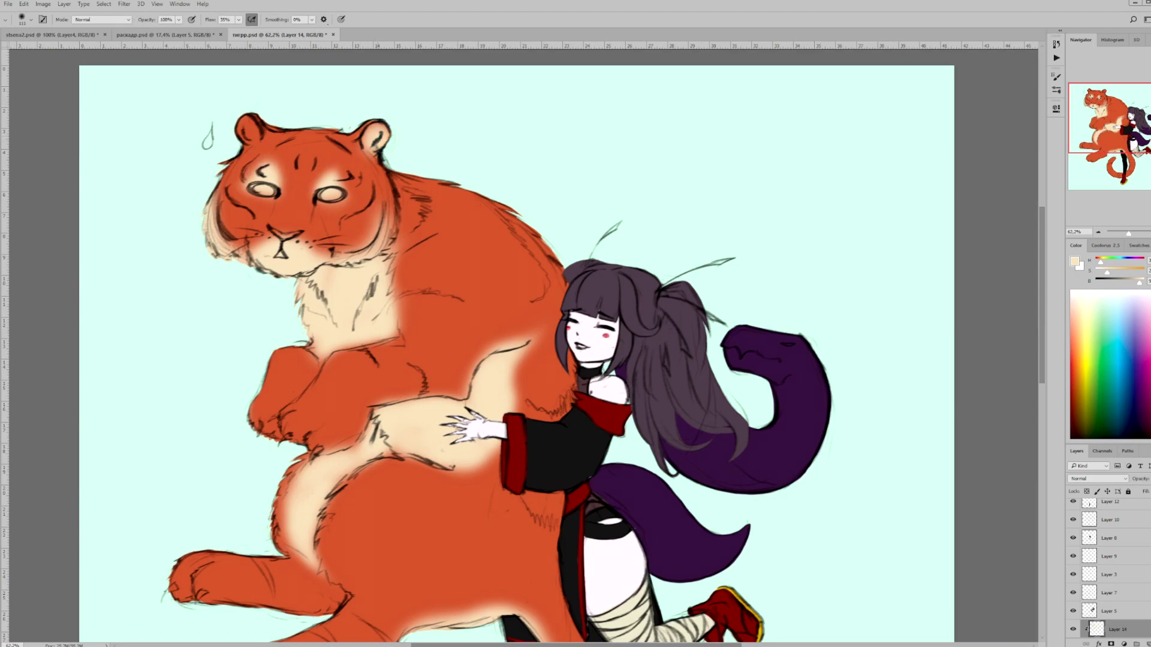
Step: Paint dark maroon stripes on the tiger's upper back and all along its tail on a new clipped layer
{"action": "scroll", "coordinate": [528, 129], "scroll_direction": "down", "scroll_amount": 5}
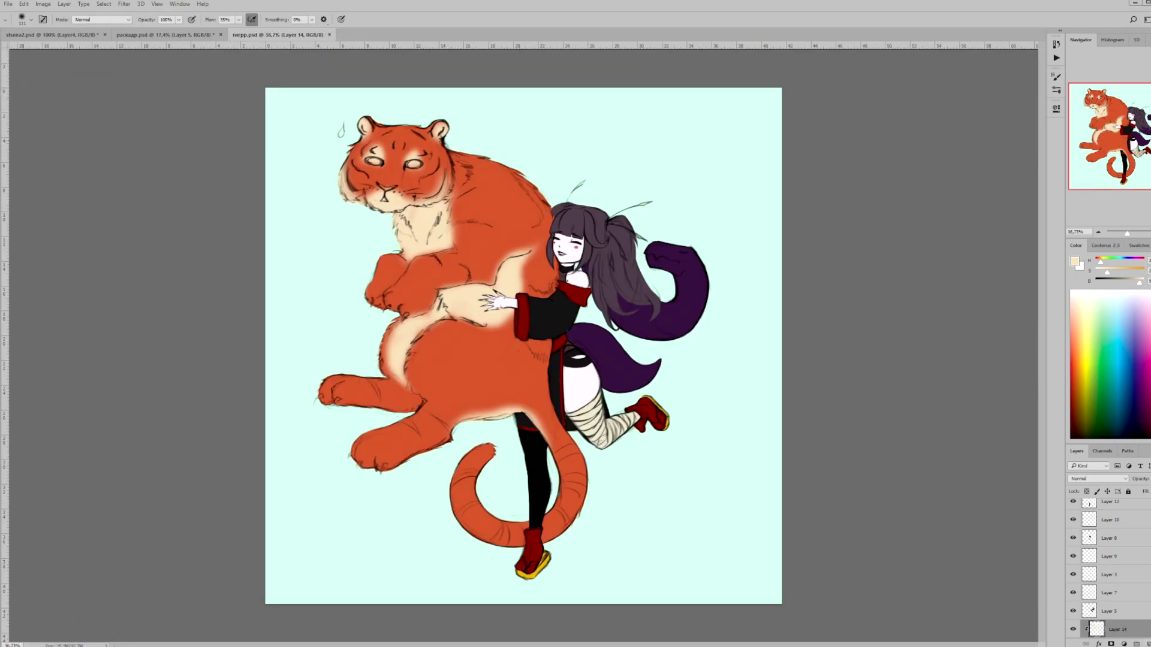
{"action": "left_click", "coordinate": [1136, 644]}
{"action": "left_click_drag", "start_coordinate": [511, 171], "coordinate": [509, 210]}
{"action": "key", "text": "ctrl+z"}
{"action": "left_click", "coordinate": [341, 19]}
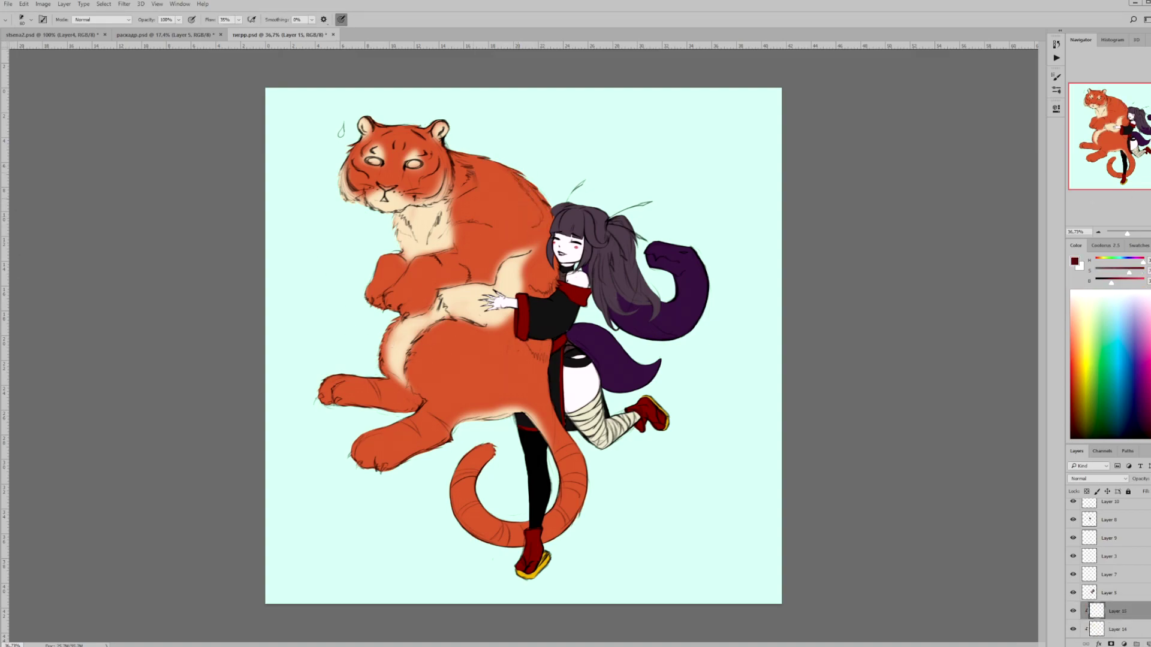
{"action": "left_click_drag", "start_coordinate": [540, 171], "coordinate": [515, 198]}
{"action": "left_click_drag", "start_coordinate": [543, 198], "coordinate": [527, 231]}
{"action": "left_click_drag", "start_coordinate": [582, 441], "coordinate": [555, 465]}
{"action": "left_click_drag", "start_coordinate": [588, 476], "coordinate": [552, 528]}
{"action": "left_click_drag", "start_coordinate": [517, 522], "coordinate": [498, 547]}
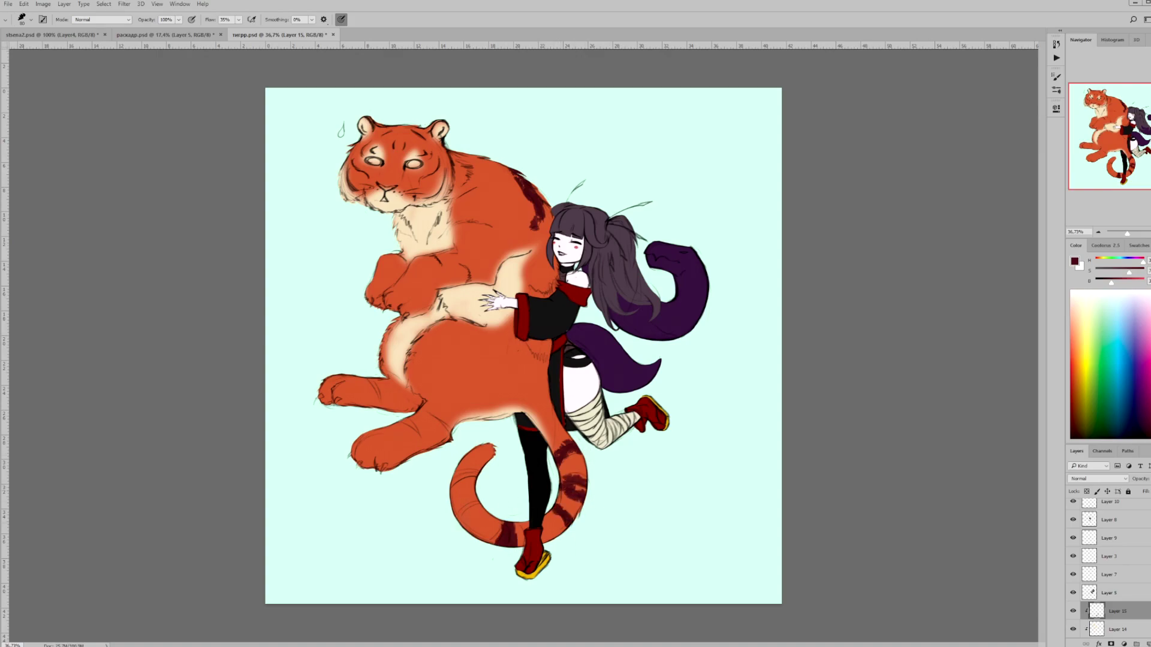
{"action": "left_click_drag", "start_coordinate": [483, 499], "coordinate": [452, 524]}
{"action": "left_click_drag", "start_coordinate": [482, 461], "coordinate": [450, 485]}
Step: Paint dark maroon stripes on the tiger's head, neck, chest, forelegs, hind legs and flank
{"action": "left_click_drag", "start_coordinate": [473, 265], "coordinate": [459, 297]}
{"action": "left_click_drag", "start_coordinate": [471, 151], "coordinate": [453, 189]}
{"action": "left_click_drag", "start_coordinate": [410, 248], "coordinate": [395, 262]}
{"action": "left_click_drag", "start_coordinate": [396, 128], "coordinate": [378, 143]}
{"action": "left_click_drag", "start_coordinate": [367, 156], "coordinate": [349, 177]}
{"action": "left_click_drag", "start_coordinate": [382, 379], "coordinate": [366, 399]}
{"action": "left_click_drag", "start_coordinate": [422, 417], "coordinate": [397, 432]}
{"action": "left_click_drag", "start_coordinate": [450, 413], "coordinate": [433, 437]}
{"action": "left_click_drag", "start_coordinate": [558, 281], "coordinate": [535, 294]}
{"action": "left_click_drag", "start_coordinate": [548, 349], "coordinate": [530, 364]}
{"action": "mouse_move", "coordinate": [485, 213]}
{"action": "left_mouse_down"}
{"action": "mouse_move", "coordinate": [434, 243]}
{"action": "mouse_move", "coordinate": [434, 222]}
{"action": "left_mouse_up"}
{"action": "left_click_drag", "start_coordinate": [418, 211], "coordinate": [389, 235]}
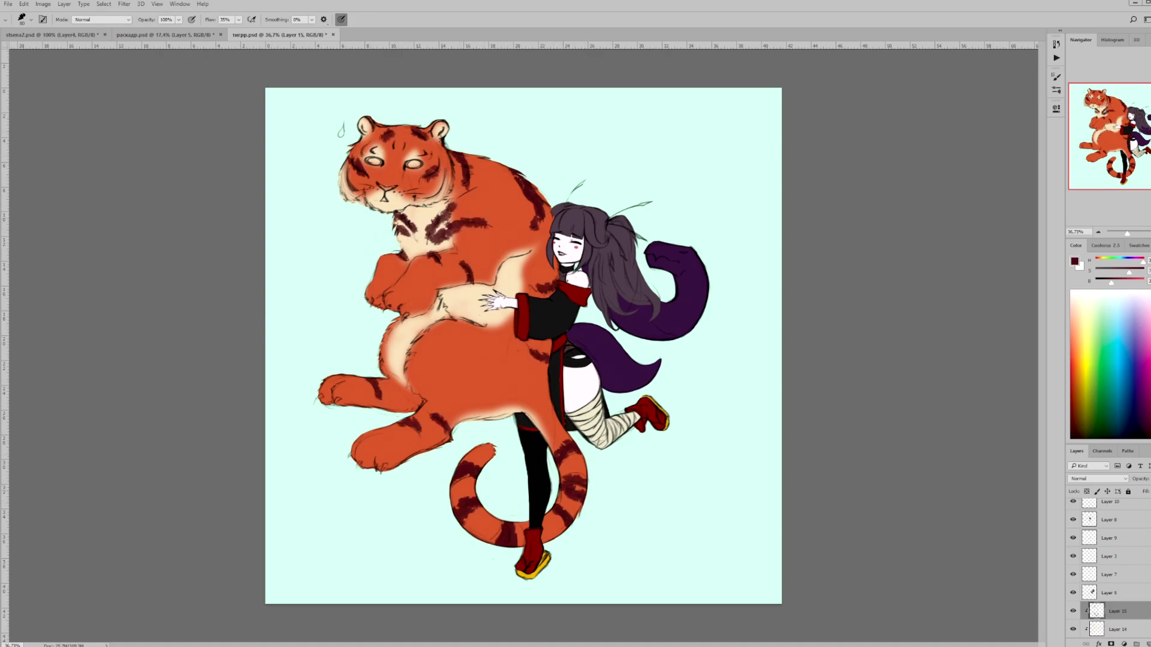
Step: Erase the rough edges of the body stripes to taper those on the neck, back, flank, forelegs and chest
{"action": "scroll", "coordinate": [391, 198], "scroll_direction": "up", "scroll_amount": 5}
{"action": "key", "text": "e"}
{"action": "left_click_drag", "start_coordinate": [526, 99], "coordinate": [554, 180]}
{"action": "left_click_drag", "start_coordinate": [660, 144], "coordinate": [716, 271]}
{"action": "left_click_drag", "start_coordinate": [725, 204], "coordinate": [727, 249]}
{"action": "left_click_drag", "start_coordinate": [708, 398], "coordinate": [752, 383]}
{"action": "left_click_drag", "start_coordinate": [501, 297], "coordinate": [599, 259]}
{"action": "left_click_drag", "start_coordinate": [524, 210], "coordinate": [474, 294]}
{"action": "mouse_move", "coordinate": [443, 237]}
{"action": "left_mouse_down"}
{"action": "mouse_move", "coordinate": [398, 282]}
{"action": "mouse_move", "coordinate": [569, 389]}
{"action": "left_mouse_up"}
Step: Thin the stripes on the tiger's face and add more maroon stripes to its forehead, belly and thigh
{"action": "scroll", "coordinate": [707, 545], "scroll_direction": "down", "scroll_amount": 2}
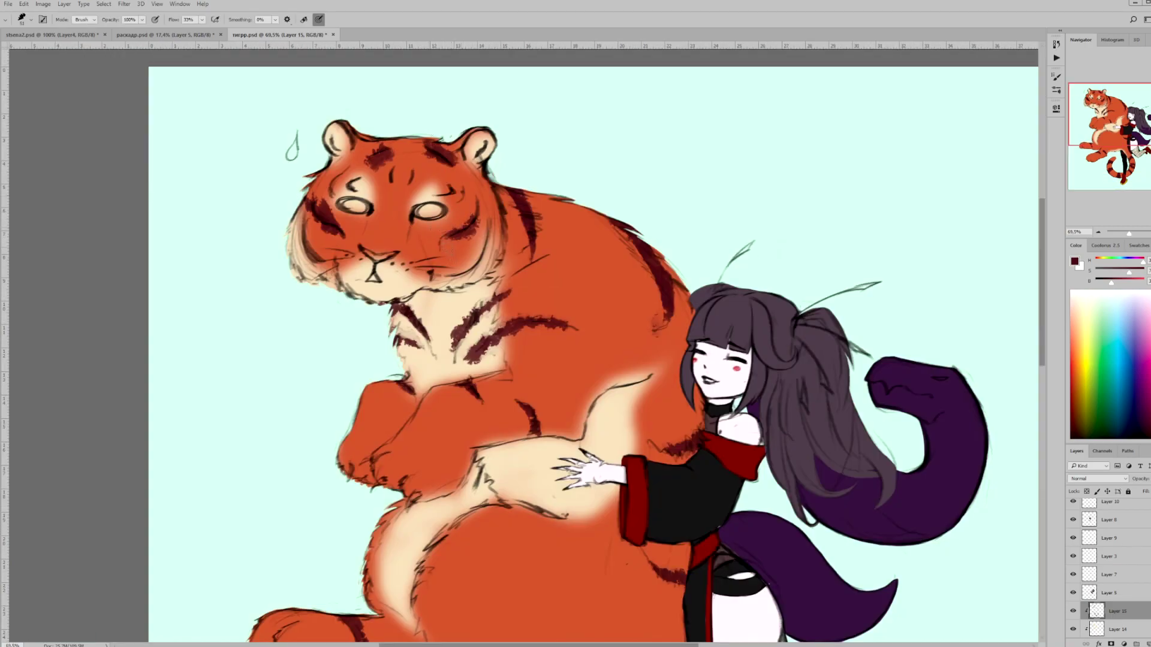
{"action": "left_click_drag", "start_coordinate": [327, 194], "coordinate": [324, 233]}
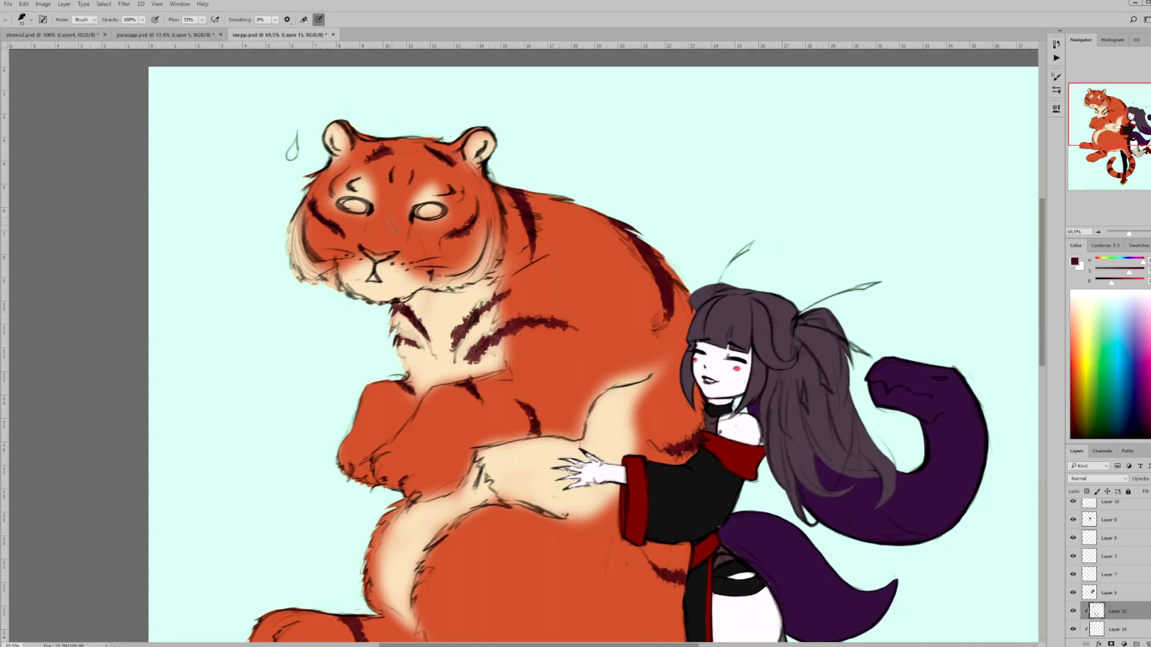
{"action": "scroll", "coordinate": [392, 227], "scroll_direction": "down", "scroll_amount": 3}
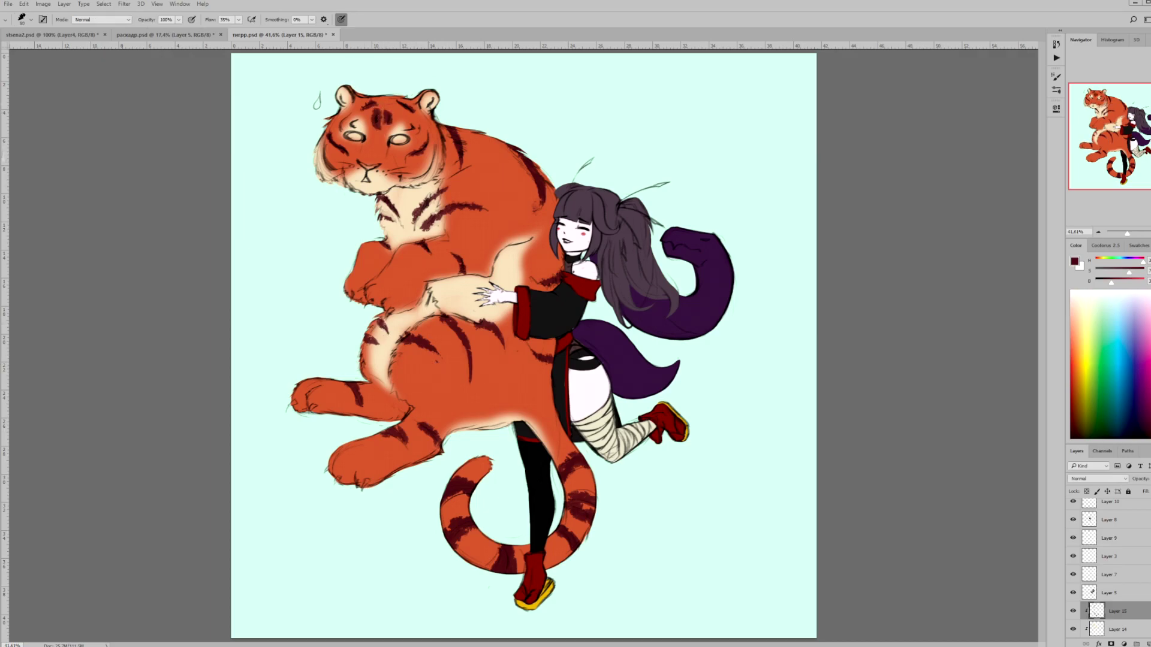
Step: Paint black claws on all the tiger's paws on a new layer above the stripes
{"action": "key", "text": "ctrl+shift+alt+n"}
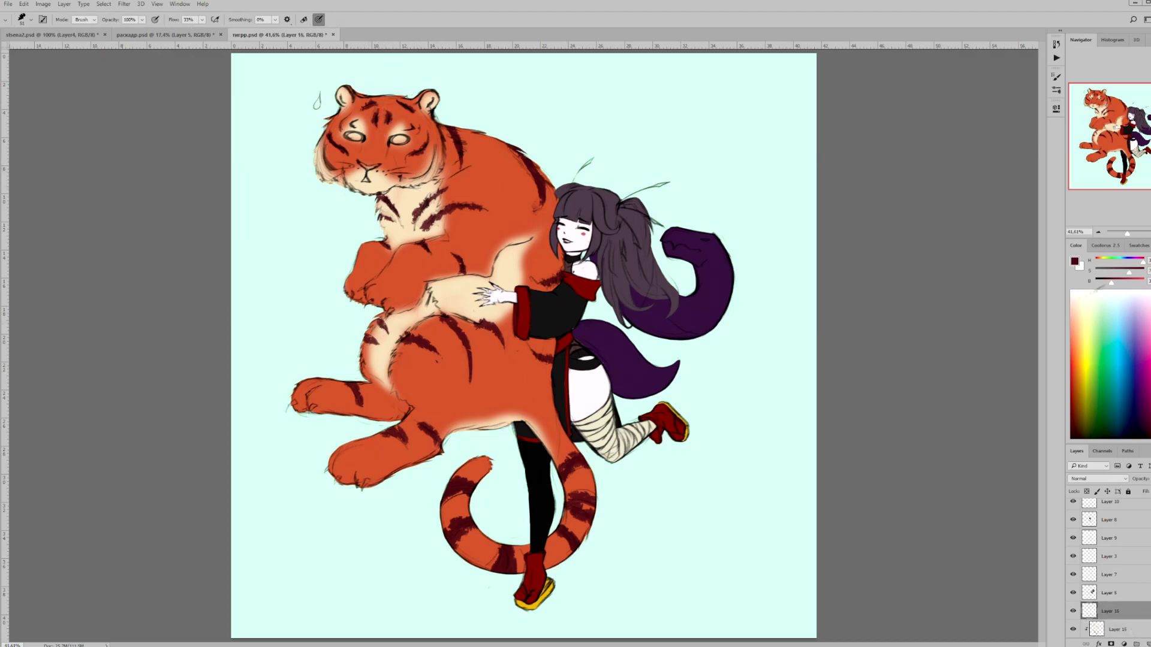
{"action": "scroll", "coordinate": [532, 247], "scroll_direction": "up", "scroll_amount": 2}
{"action": "key", "text": "b"}
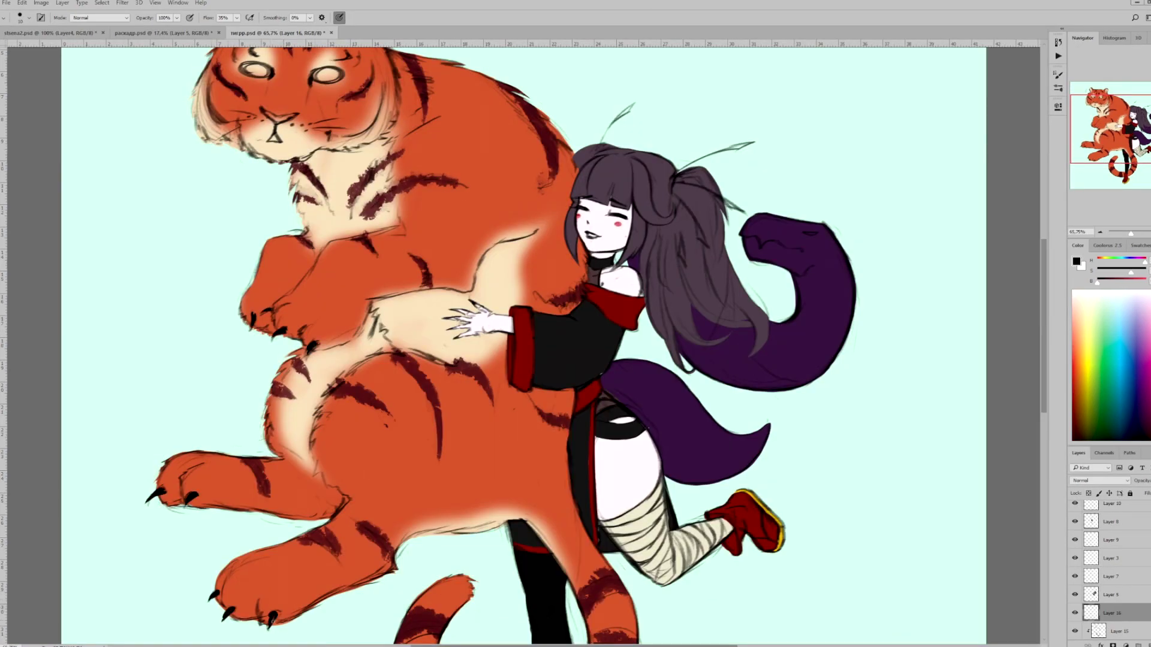
{"action": "scroll", "coordinate": [524, 345], "scroll_direction": "down", "scroll_amount": 3}
{"action": "scroll", "coordinate": [565, 181], "scroll_direction": "up", "scroll_amount": 2}
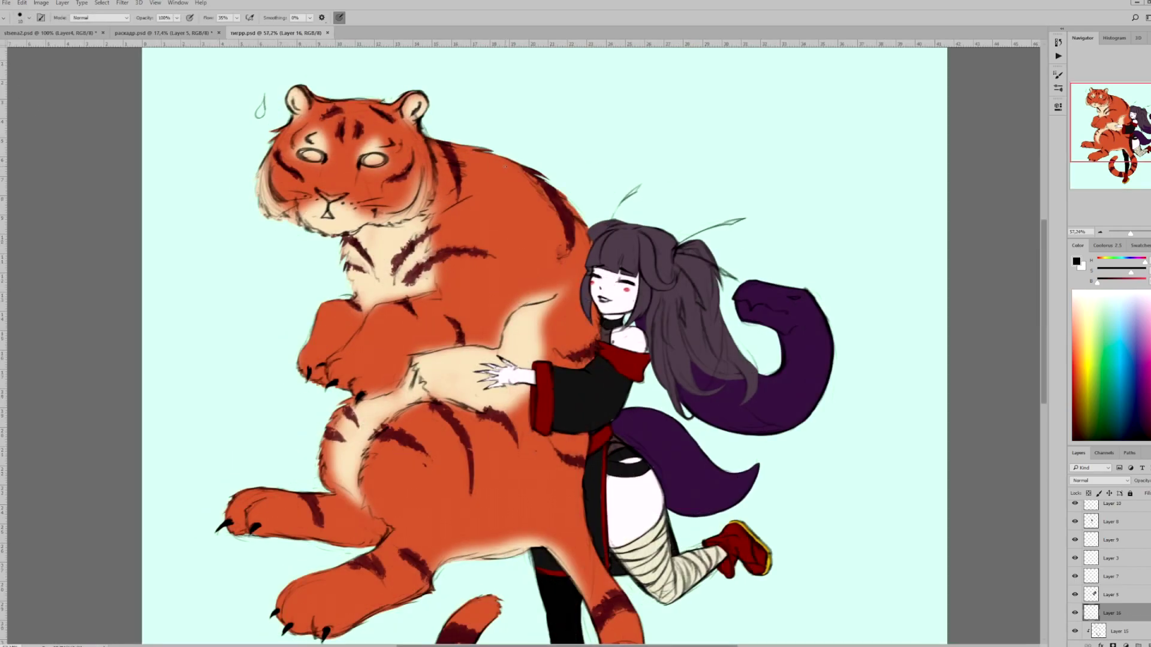
Step: Fill the girl's pointed hair ornaments and ponytail ribbon ends with black on a new layer
{"action": "key", "text": "ctrl+shift+alt+n"}
{"action": "scroll", "coordinate": [565, 181], "scroll_direction": "up", "scroll_amount": 2}
{"action": "left_click_drag", "start_coordinate": [665, 272], "coordinate": [771, 231]}
{"action": "left_click_drag", "start_coordinate": [564, 229], "coordinate": [611, 179]}
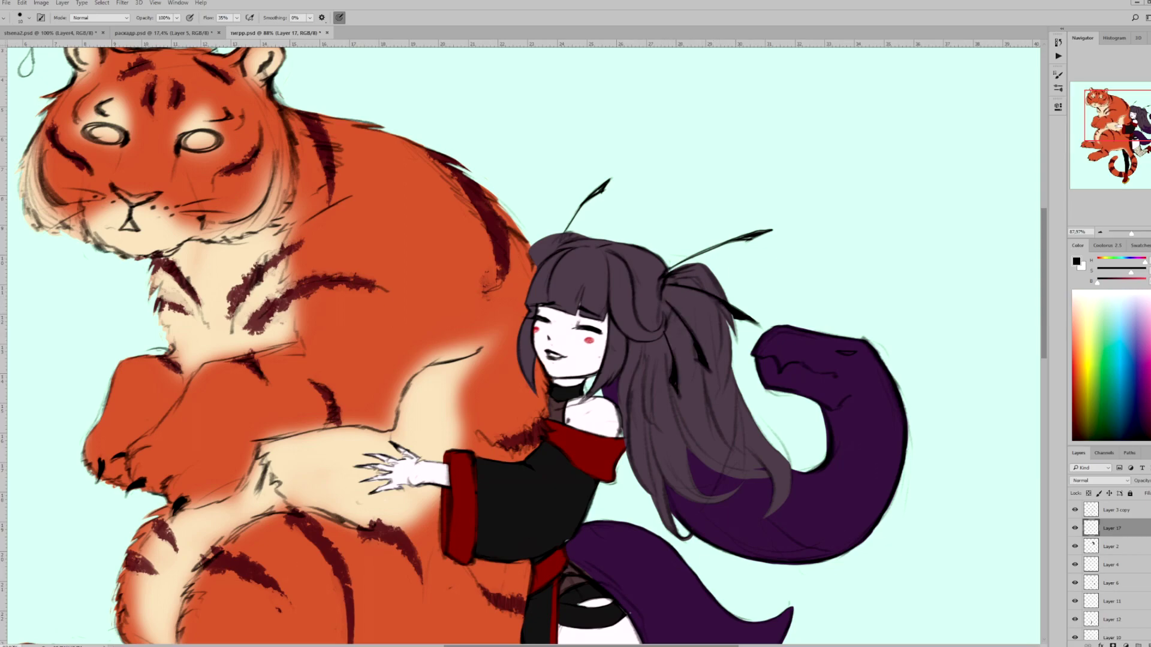
{"action": "scroll", "coordinate": [743, 357], "scroll_direction": "down", "scroll_amount": 3}
{"action": "scroll", "coordinate": [743, 357], "scroll_direction": "up", "scroll_amount": 1}
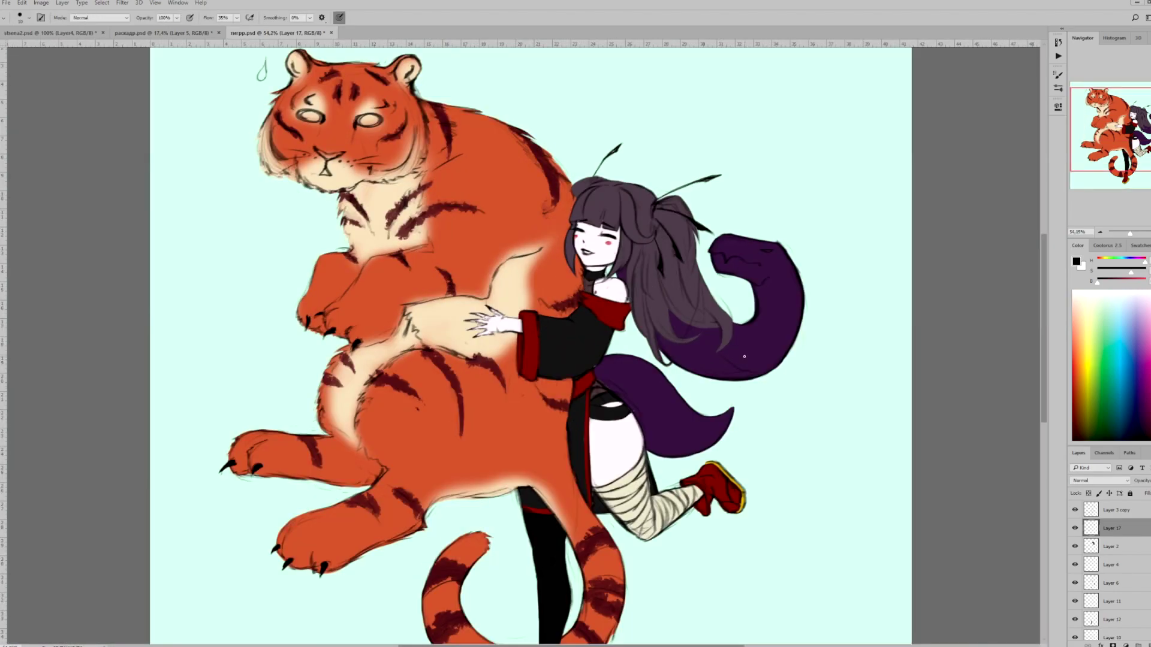
Step: Add a new layer in Hard Light mode and paint dark maroon shadows on the tiger's face, belly, paws and legs
{"action": "key", "text": "ctrl+shift+alt+n"}
{"action": "key", "text": "shift+alt+h"}
{"action": "left_click_drag", "start_coordinate": [344, 191], "coordinate": [408, 174]}
{"action": "left_click_drag", "start_coordinate": [408, 62], "coordinate": [413, 83]}
{"action": "left_click_drag", "start_coordinate": [294, 56], "coordinate": [298, 73]}
{"action": "left_click_drag", "start_coordinate": [289, 162], "coordinate": [305, 185]}
{"action": "mouse_move", "coordinate": [537, 253]}
{"action": "left_mouse_down"}
{"action": "mouse_move", "coordinate": [489, 297]}
{"action": "mouse_move", "coordinate": [437, 303]}
{"action": "left_mouse_up"}
{"action": "left_click_drag", "start_coordinate": [345, 254], "coordinate": [354, 297]}
{"action": "mouse_move", "coordinate": [333, 327]}
{"action": "left_mouse_down"}
{"action": "mouse_move", "coordinate": [390, 345]}
{"action": "mouse_move", "coordinate": [435, 300]}
{"action": "left_mouse_up"}
{"action": "left_click_drag", "start_coordinate": [347, 479], "coordinate": [407, 461]}
{"action": "left_click_drag", "start_coordinate": [510, 482], "coordinate": [420, 527]}
{"action": "left_click_drag", "start_coordinate": [381, 482], "coordinate": [234, 465]}
{"action": "mouse_move", "coordinate": [279, 548]}
{"action": "left_mouse_down"}
{"action": "mouse_move", "coordinate": [392, 534]}
{"action": "mouse_move", "coordinate": [422, 503]}
{"action": "left_mouse_up"}
{"action": "key", "text": "b"}
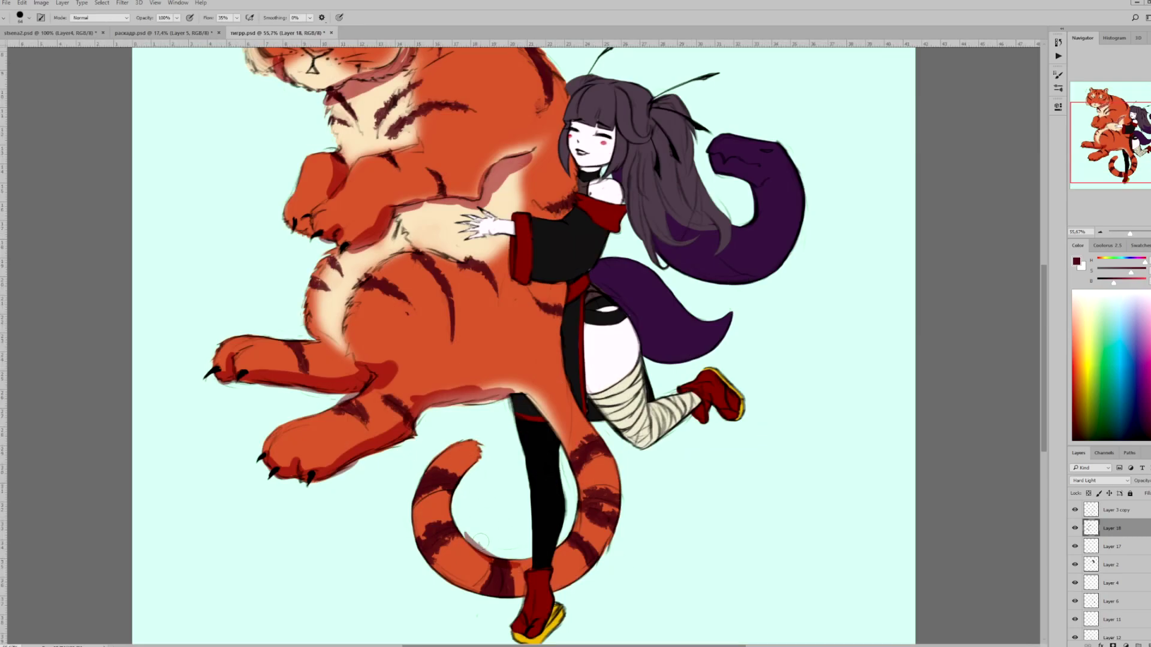
Step: Paint maroon shadows on the girl's hair, shoulder, clothes and legs, and on the purple tail and serpent head
{"action": "mouse_move", "coordinate": [595, 410]}
{"action": "left_mouse_down"}
{"action": "mouse_move", "coordinate": [586, 303]}
{"action": "mouse_move", "coordinate": [535, 276]}
{"action": "mouse_move", "coordinate": [600, 231]}
{"action": "left_mouse_up"}
{"action": "mouse_move", "coordinate": [611, 105]}
{"action": "left_mouse_down"}
{"action": "mouse_move", "coordinate": [575, 120]}
{"action": "mouse_move", "coordinate": [572, 159]}
{"action": "mouse_move", "coordinate": [653, 179]}
{"action": "mouse_move", "coordinate": [643, 180]}
{"action": "mouse_move", "coordinate": [654, 108]}
{"action": "mouse_move", "coordinate": [683, 185]}
{"action": "left_mouse_up"}
{"action": "left_click_drag", "start_coordinate": [584, 288], "coordinate": [556, 527]}
{"action": "mouse_move", "coordinate": [618, 437]}
{"action": "left_mouse_down"}
{"action": "mouse_move", "coordinate": [671, 428]}
{"action": "mouse_move", "coordinate": [704, 398]}
{"action": "mouse_move", "coordinate": [660, 432]}
{"action": "left_mouse_up"}
{"action": "left_click_drag", "start_coordinate": [611, 297], "coordinate": [689, 357]}
{"action": "left_click_drag", "start_coordinate": [620, 162], "coordinate": [713, 285]}
{"action": "left_click_drag", "start_coordinate": [719, 174], "coordinate": [774, 200]}
{"action": "scroll", "coordinate": [628, 297], "scroll_direction": "up", "scroll_amount": 2}
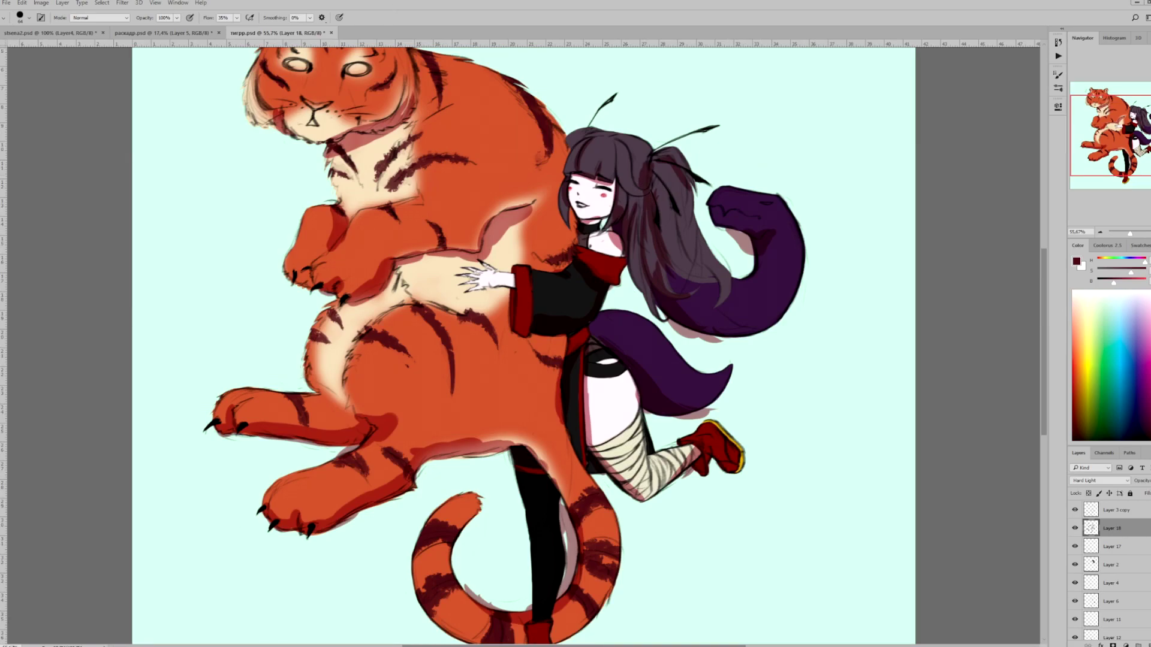
Step: Erase excess shading on the tiger's belly and foreleg, and clean the shadow edges along its hind legs and underside
{"action": "scroll", "coordinate": [521, 240], "scroll_direction": "down", "scroll_amount": 3}
{"action": "scroll", "coordinate": [504, 186], "scroll_direction": "up", "scroll_amount": 4}
{"action": "key", "text": "e"}
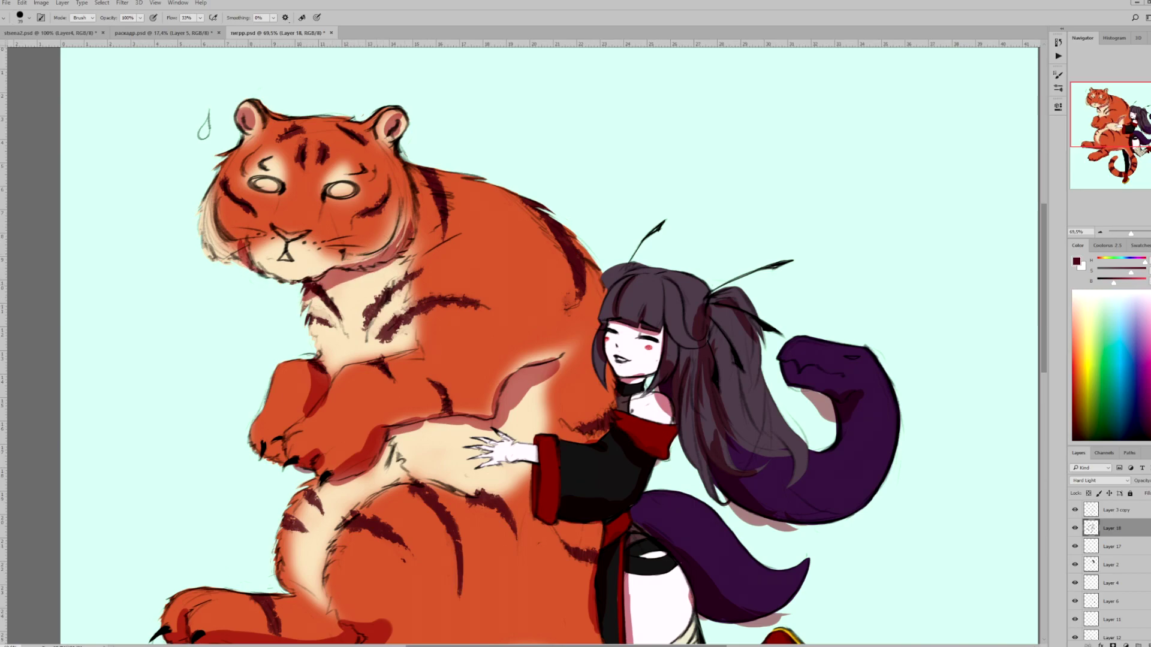
{"action": "mouse_move", "coordinate": [485, 413]}
{"action": "left_mouse_down"}
{"action": "mouse_move", "coordinate": [540, 375]}
{"action": "mouse_move", "coordinate": [474, 427]}
{"action": "left_mouse_up"}
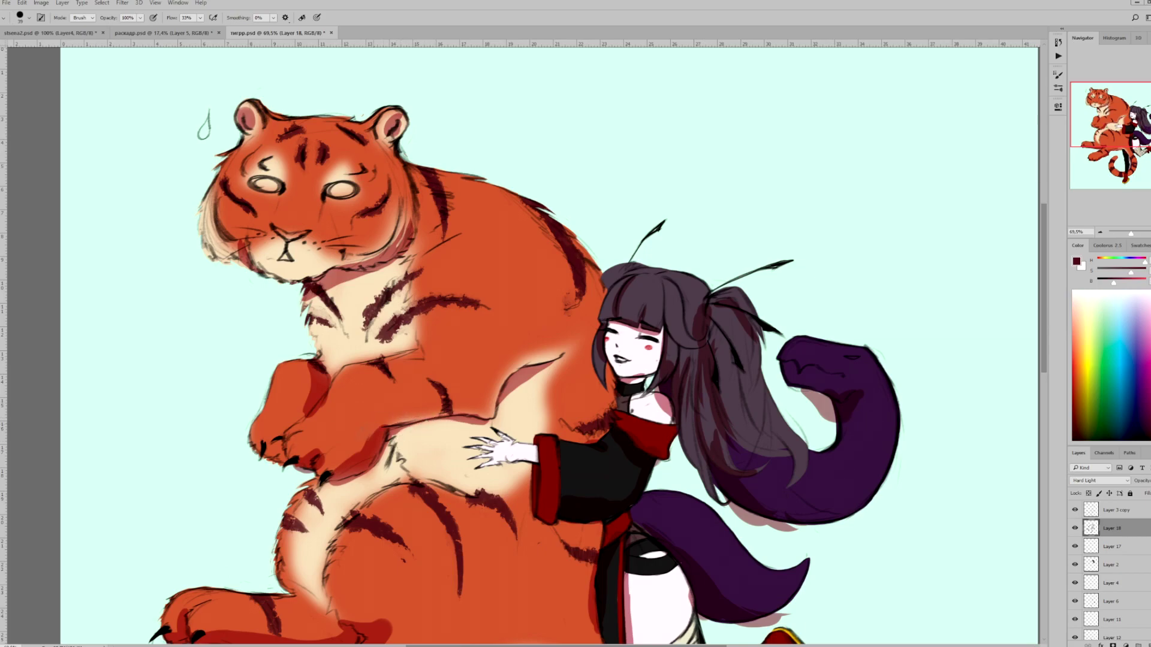
{"action": "left_click_drag", "start_coordinate": [299, 362], "coordinate": [308, 414]}
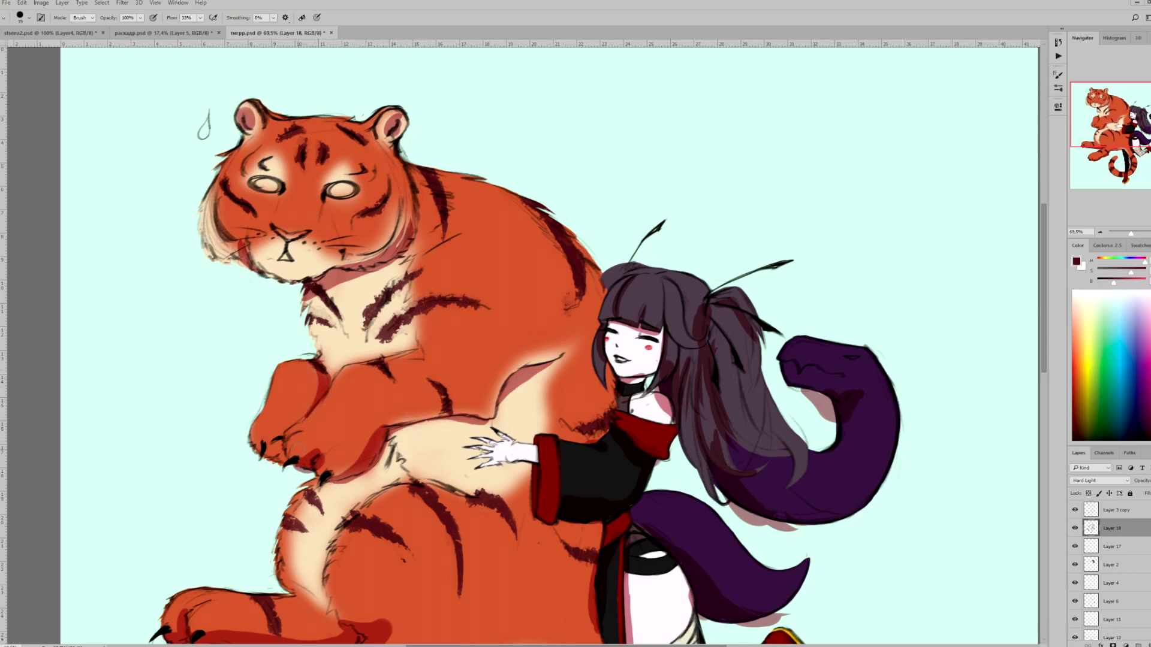
{"action": "scroll", "coordinate": [169, 400], "scroll_direction": "down", "scroll_amount": 5}
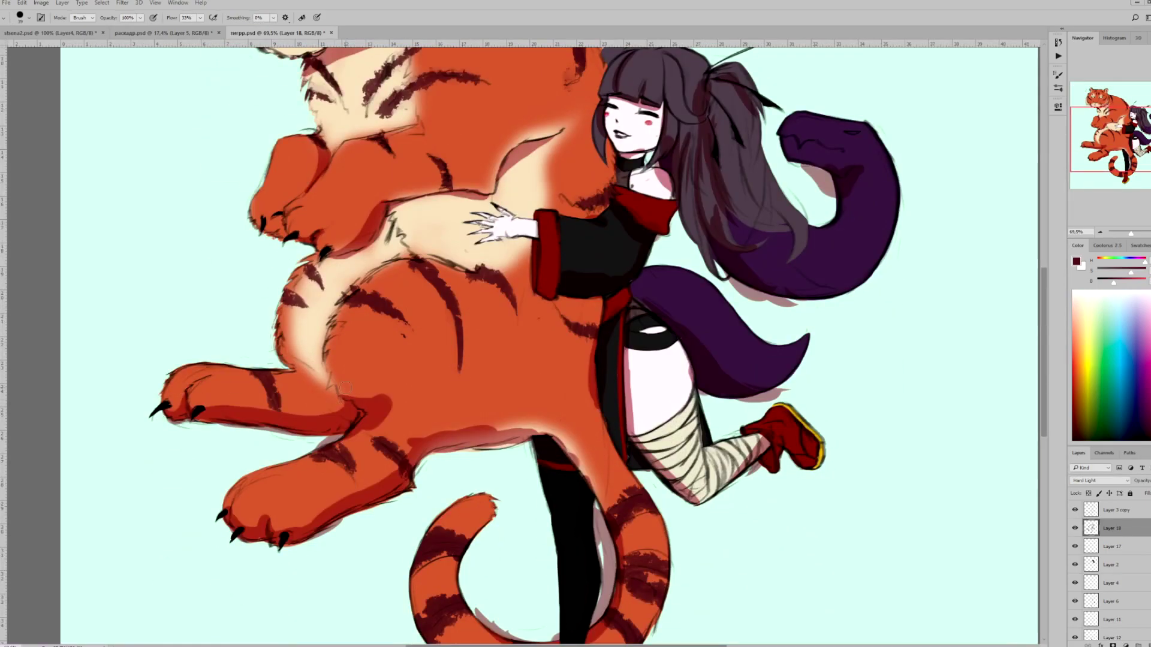
{"action": "mouse_move", "coordinate": [275, 519]}
{"action": "left_mouse_down"}
{"action": "mouse_move", "coordinate": [387, 482]}
{"action": "mouse_move", "coordinate": [467, 433]}
{"action": "mouse_move", "coordinate": [591, 487]}
{"action": "left_mouse_up"}
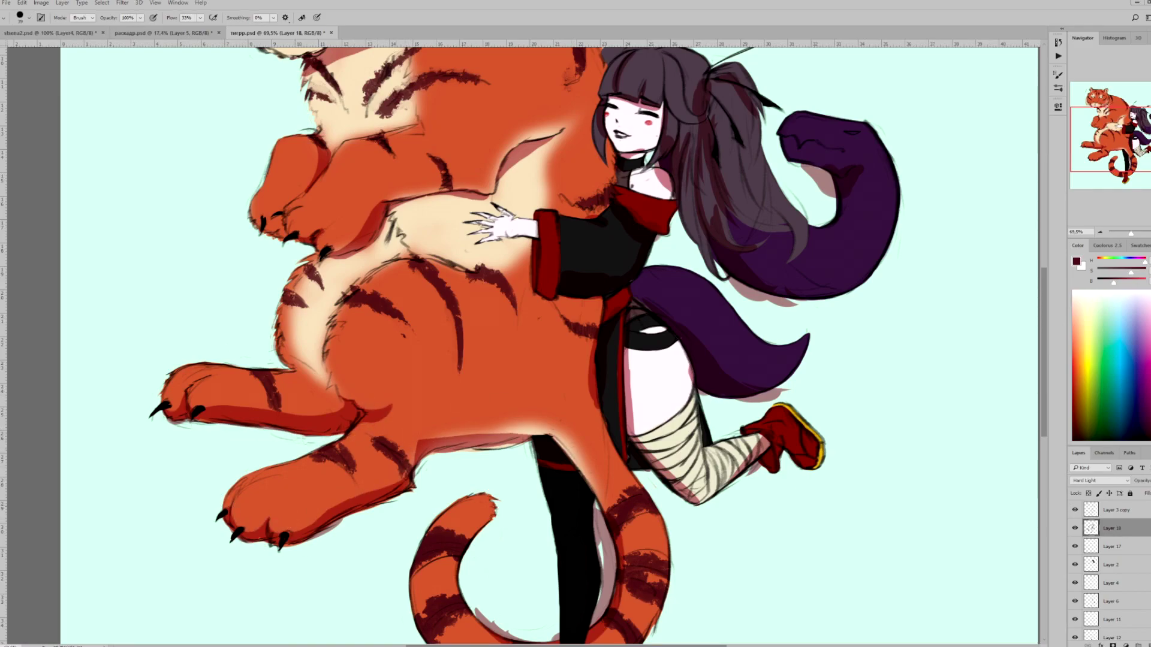
Step: Erase the shadow overspill beside the straight leg and along the inner curve of the tiger's tail
{"action": "key", "text": "ctrl+0"}
{"action": "scroll", "coordinate": [584, 372], "scroll_direction": "up", "scroll_amount": 5}
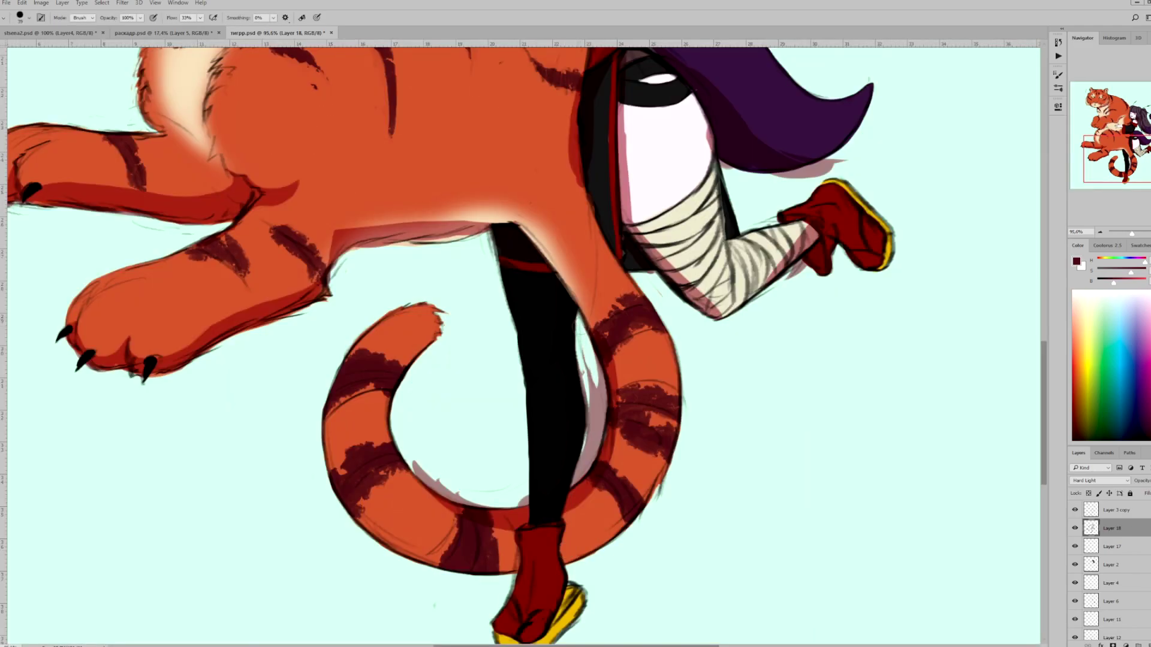
{"action": "left_click_drag", "start_coordinate": [597, 420], "coordinate": [585, 470]}
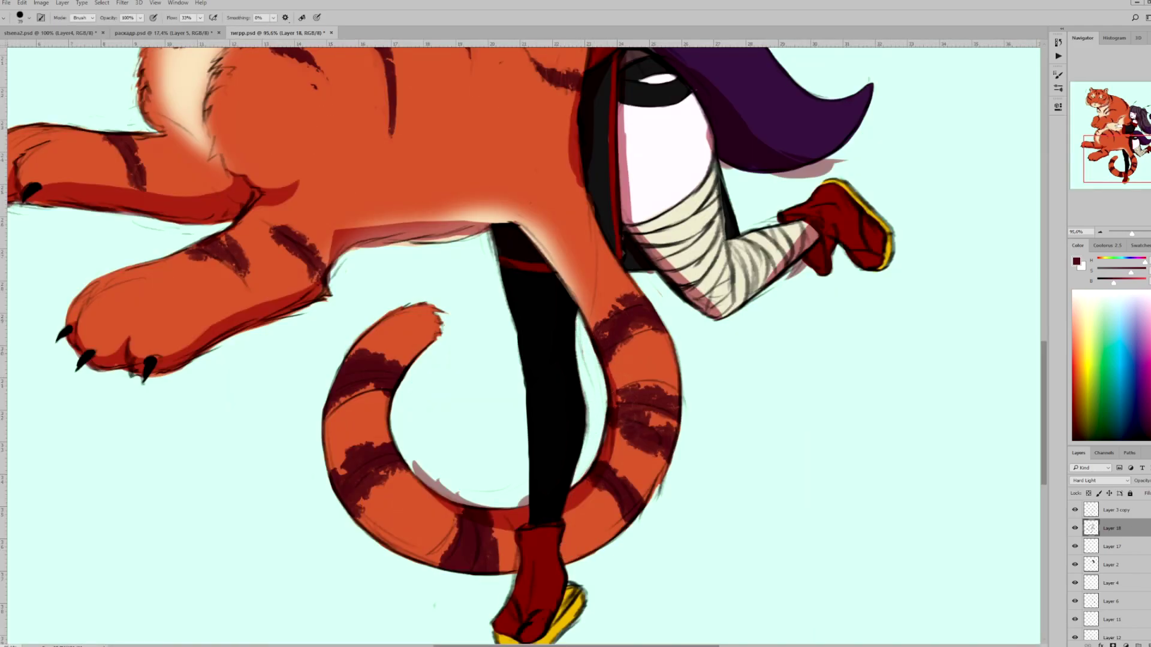
{"action": "left_click_drag", "start_coordinate": [420, 464], "coordinate": [520, 497]}
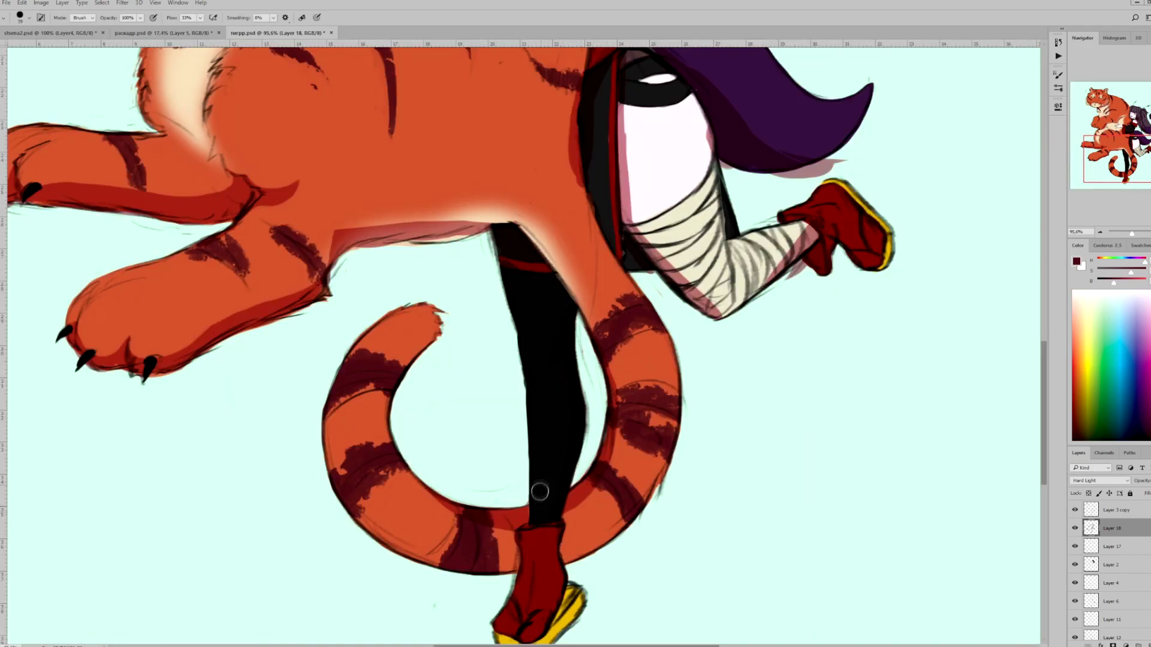
Step: Trim the shading along the girl's thigh and the bandages of her bent leg
{"action": "scroll", "coordinate": [542, 359], "scroll_direction": "down", "scroll_amount": 2}
{"action": "left_click_drag", "start_coordinate": [577, 154], "coordinate": [585, 253]}
{"action": "left_click_drag", "start_coordinate": [592, 298], "coordinate": [657, 378]}
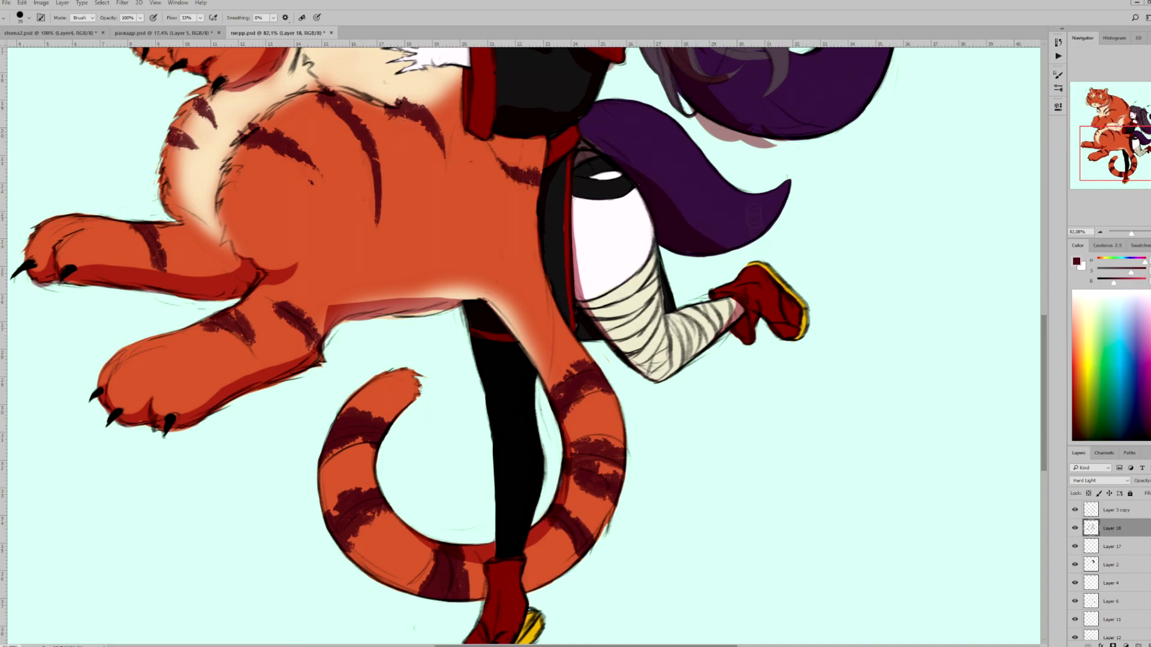
Step: Erase the shadow overspill beneath the purple serpent's curved body and under its head
{"action": "scroll", "coordinate": [927, 177], "scroll_direction": "up", "scroll_amount": 2}
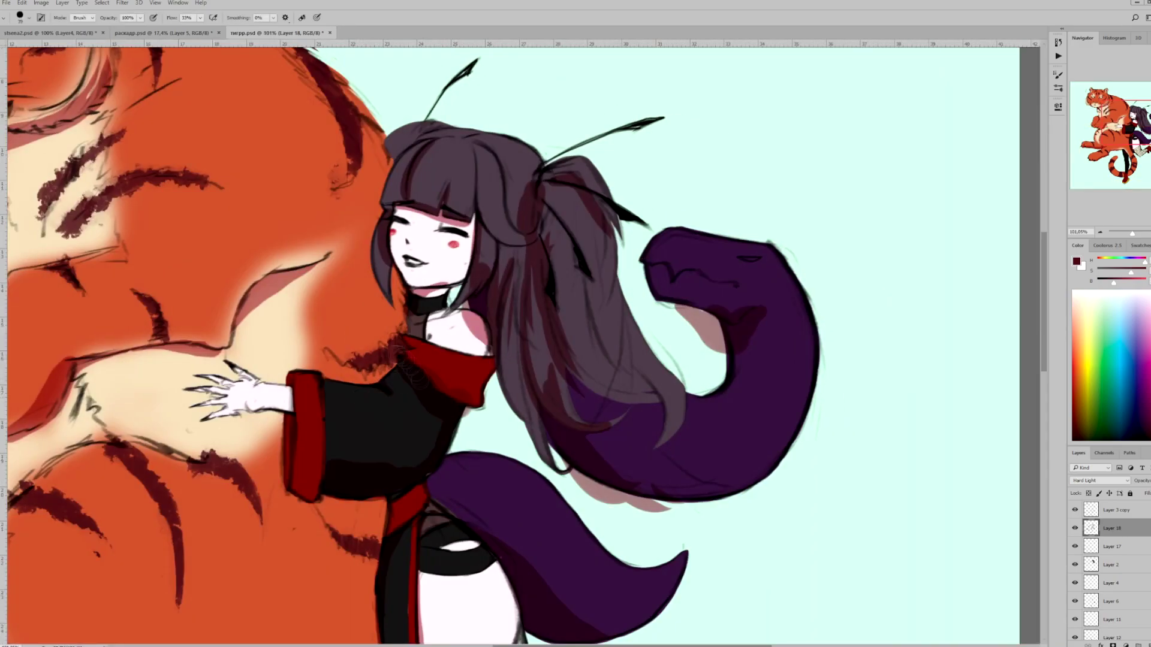
{"action": "left_click_drag", "start_coordinate": [573, 475], "coordinate": [674, 506]}
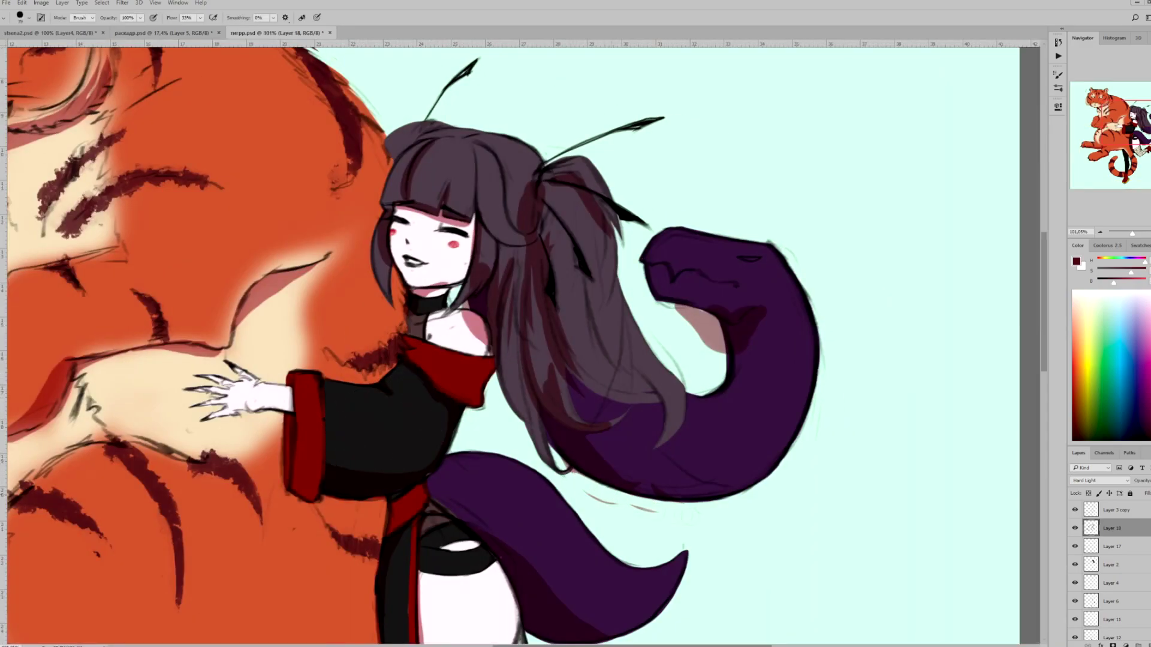
{"action": "mouse_move", "coordinate": [721, 300]}
{"action": "left_mouse_down"}
{"action": "mouse_move", "coordinate": [748, 346]}
{"action": "mouse_move", "coordinate": [688, 318]}
{"action": "mouse_move", "coordinate": [710, 327]}
{"action": "left_mouse_up"}
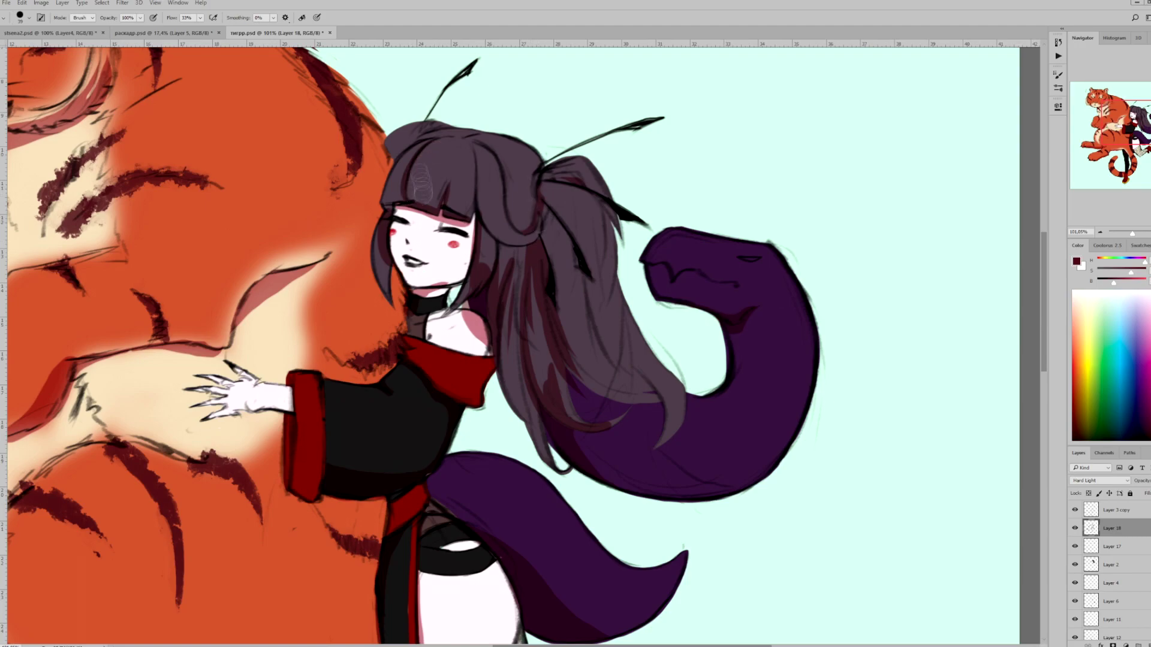
Step: Erase excess shading from the girl's fringe, shoulder and ponytail to leave thinner shadow strands
{"action": "key", "text": "b"}
{"action": "key", "text": "e"}
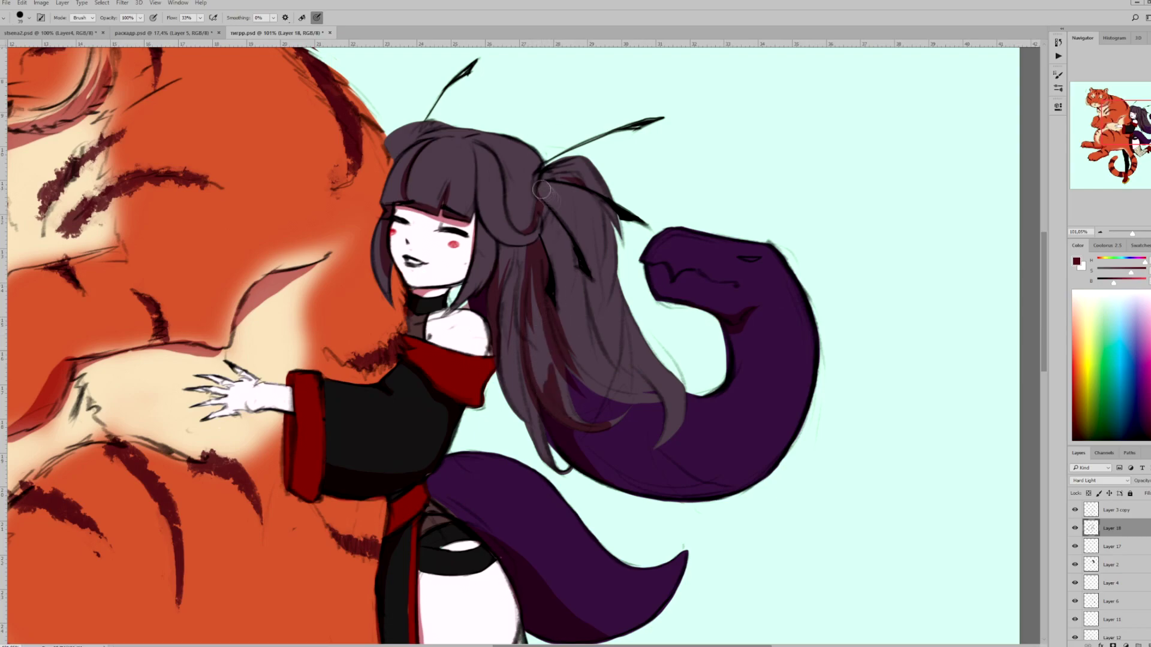
{"action": "mouse_move", "coordinate": [579, 394]}
{"action": "left_mouse_down"}
{"action": "mouse_move", "coordinate": [536, 270]}
{"action": "mouse_move", "coordinate": [552, 374]}
{"action": "mouse_move", "coordinate": [585, 423]}
{"action": "left_mouse_up"}
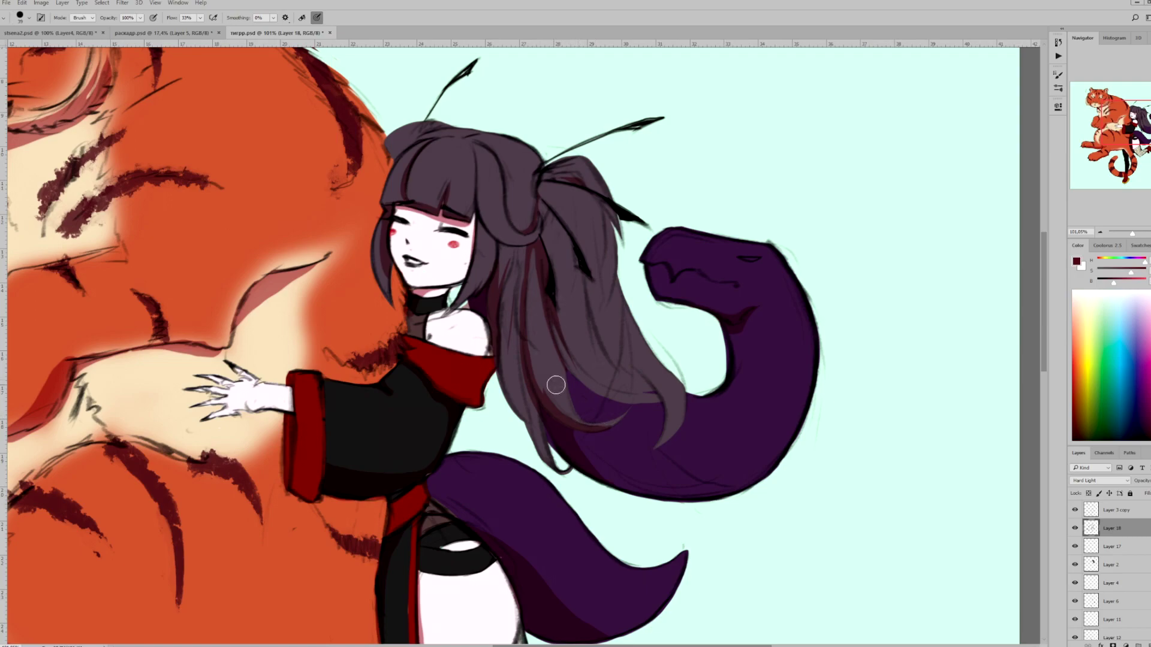
{"action": "scroll", "coordinate": [24, 97], "scroll_direction": "down", "scroll_amount": 5}
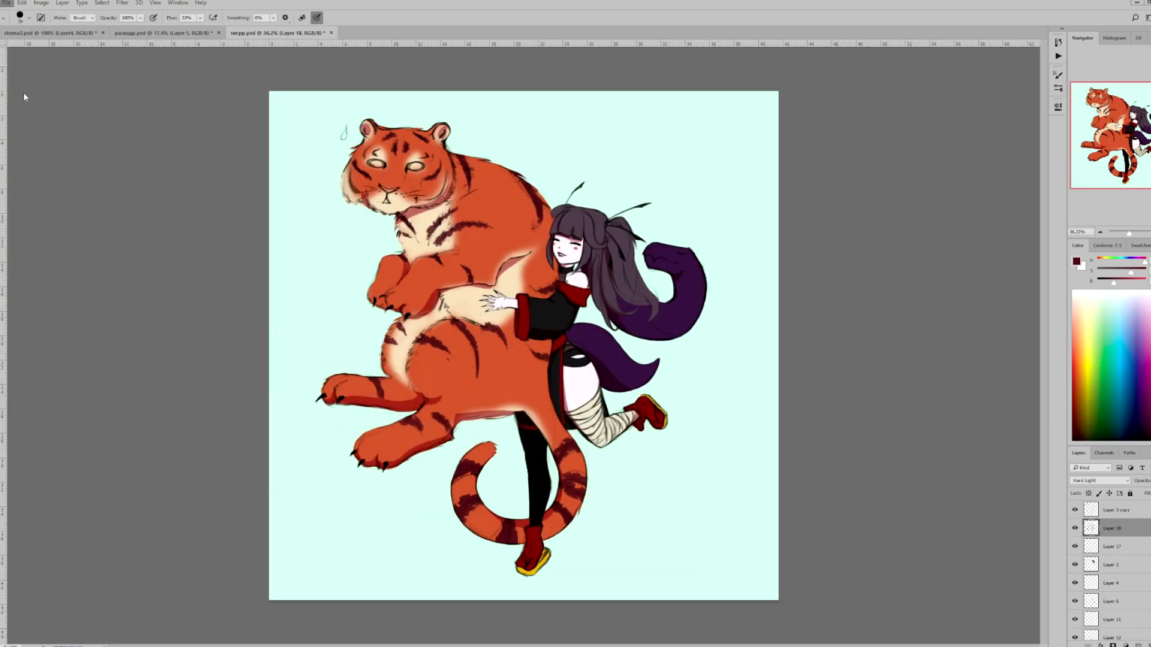
Step: Hide the original layer group beneath the merged artwork copy and add a new layer clipped to that copy
{"action": "left_click", "coordinate": [1085, 524]}
{"action": "left_click", "coordinate": [1076, 525]}
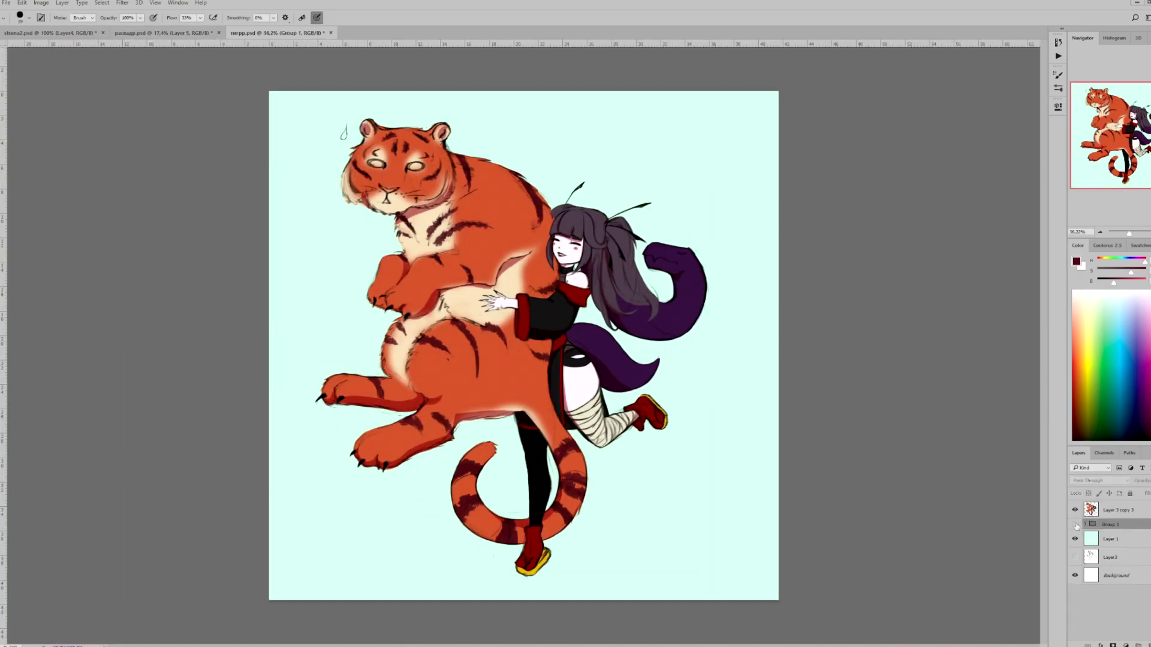
{"action": "key", "text": "ctrl+shift+alt+n"}
{"action": "key", "text": "ctrl+alt+g"}
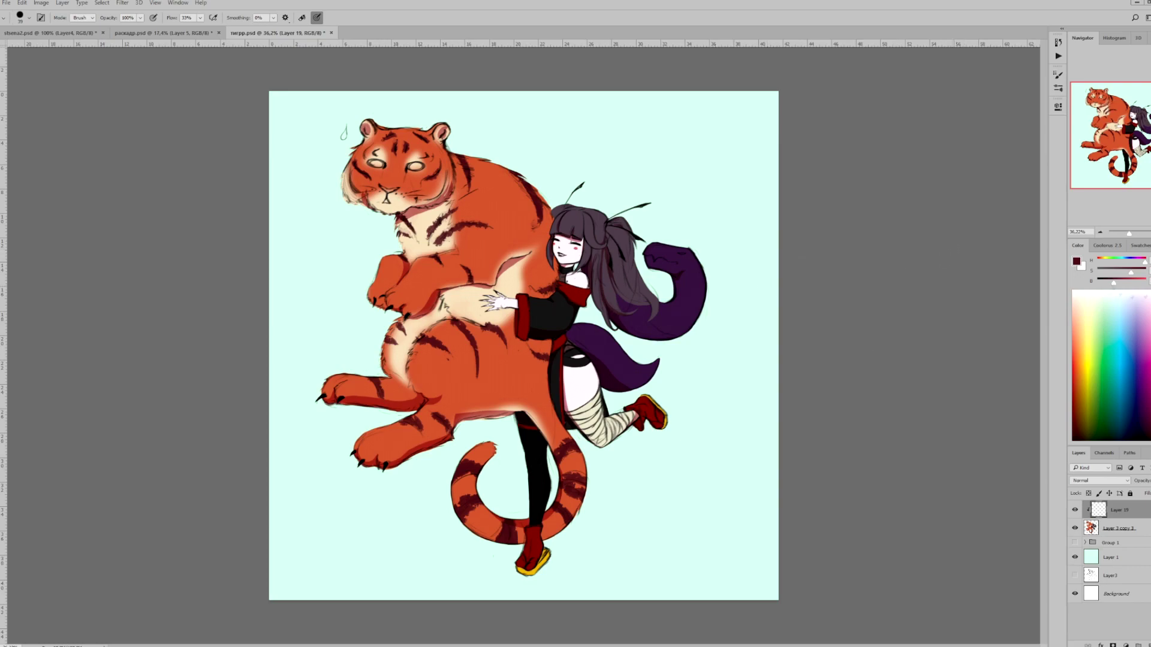
Step: Paint a soft dark purple shadow over the girl, the serpent and the tiger's tail on the clipped layer
{"action": "left_click_drag", "start_coordinate": [1143, 262], "coordinate": [1137, 263]}
{"action": "key", "text": "b"}
{"action": "mouse_move", "coordinate": [689, 419]}
{"action": "left_mouse_down"}
{"action": "mouse_move", "coordinate": [599, 389]}
{"action": "mouse_move", "coordinate": [527, 383]}
{"action": "left_mouse_up"}
Step: Paint soft yellow light over the tiger's head and upper back on a second clipped layer, and weaken the purple shadow layer
{"action": "left_click_drag", "start_coordinate": [1137, 259], "coordinate": [1102, 260]}
{"action": "left_click_drag", "start_coordinate": [1108, 281], "coordinate": [1145, 282]}
{"action": "key", "text": "ctrl+shift+alt+n"}
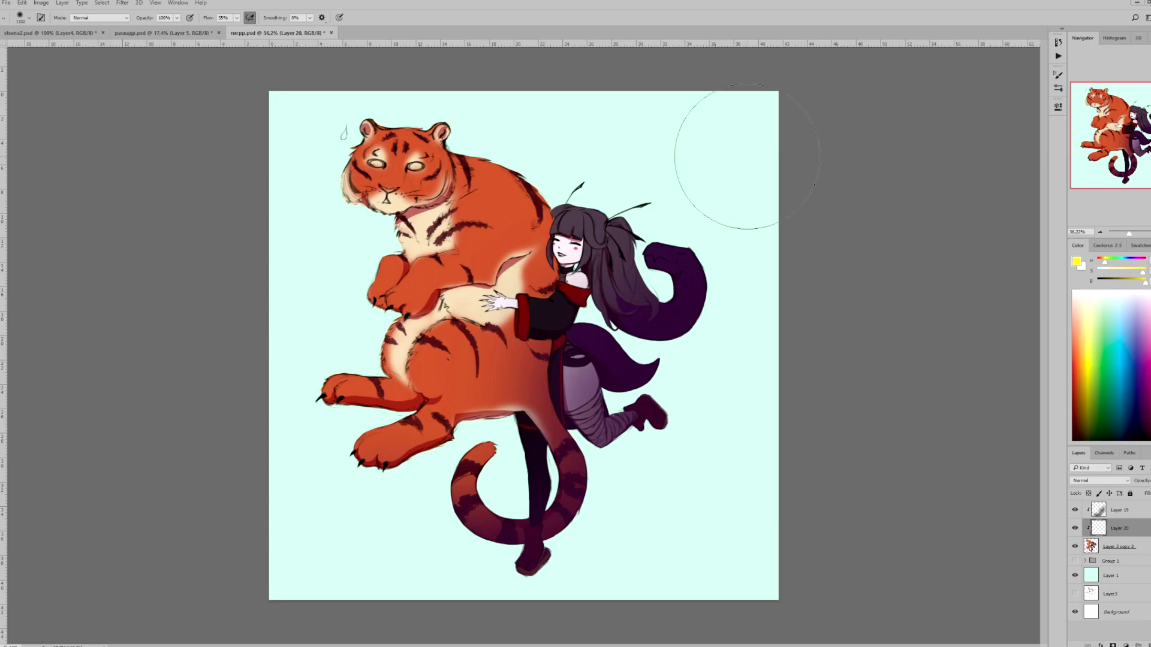
{"action": "left_click_drag", "start_coordinate": [372, 156], "coordinate": [528, 198]}
{"action": "left_click", "coordinate": [1118, 510]}
{"action": "key", "text": "e"}
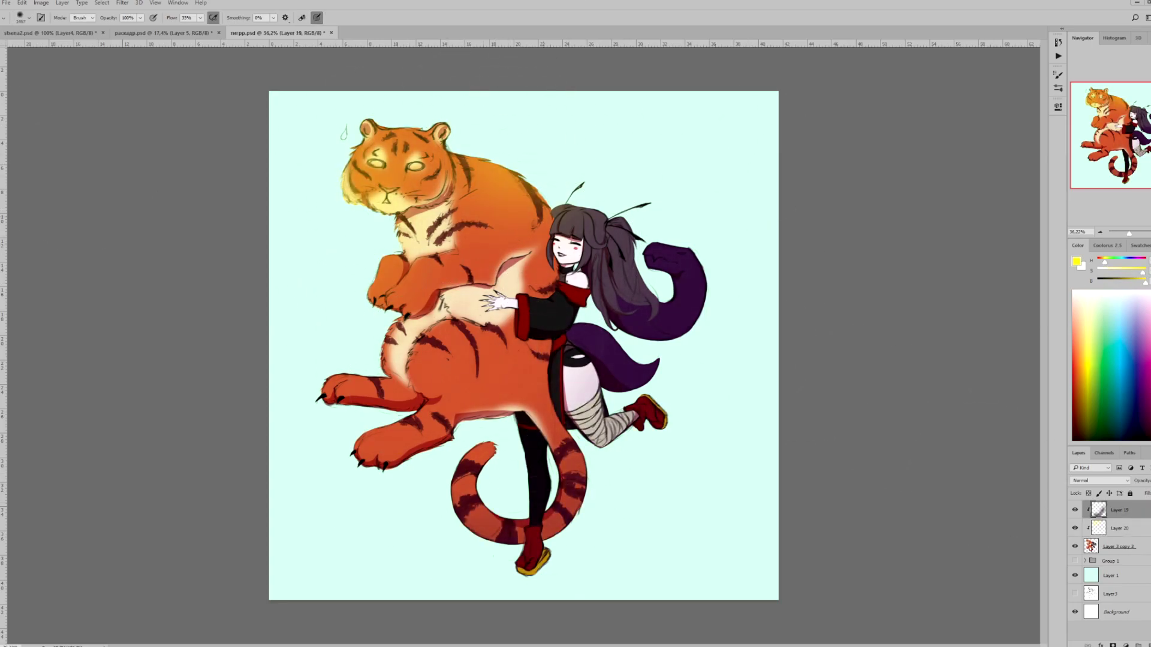
Step: Duplicate the merged artwork, lock the lower copy's transparent pixels and fill it with black as a silhouette
{"action": "scroll", "coordinate": [523, 345], "scroll_direction": "down", "scroll_amount": 3}
{"action": "scroll", "coordinate": [523, 345], "scroll_direction": "up", "scroll_amount": 2}
{"action": "key", "text": "ctrl+j"}
{"action": "left_click", "coordinate": [1074, 564]}
{"action": "left_click", "coordinate": [1074, 564]}
{"action": "left_click", "coordinate": [1074, 565]}
{"action": "scroll", "coordinate": [577, 245], "scroll_direction": "up", "scroll_amount": 3}
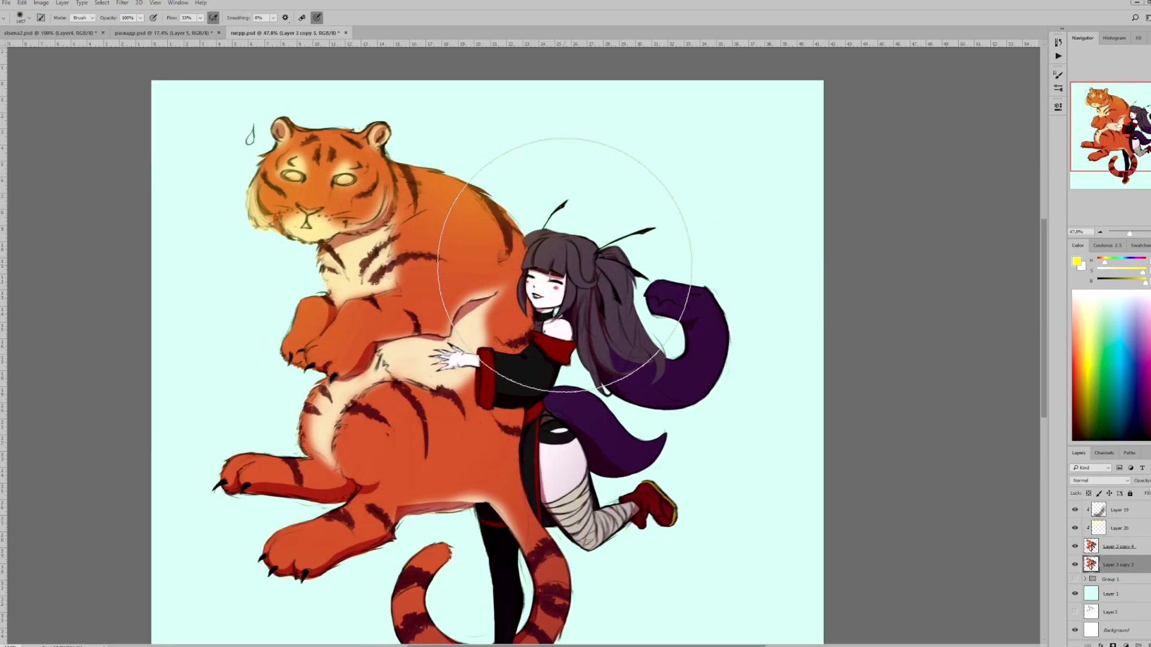
{"action": "scroll", "coordinate": [540, 206], "scroll_direction": "down", "scroll_amount": 1}
{"action": "scroll", "coordinate": [539, 207], "scroll_direction": "down", "scroll_amount": 1}
{"action": "key", "text": "/"}
{"action": "key", "text": "shift+b"}
{"action": "key", "text": "d"}
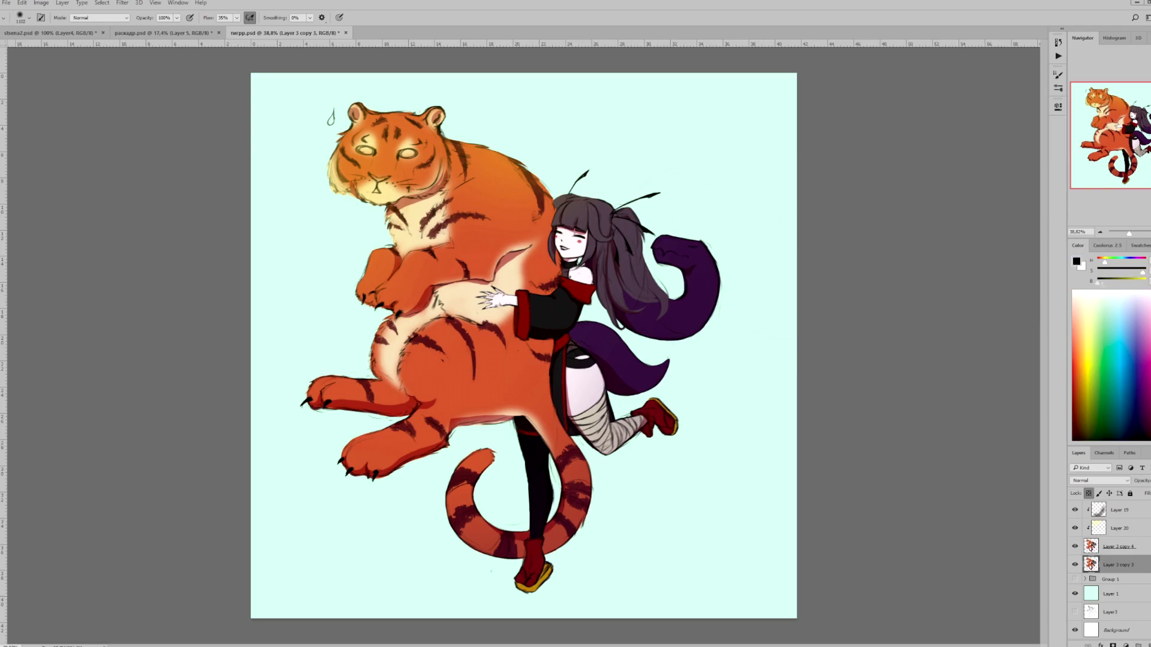
{"action": "key", "text": "alt+BackSpace"}
{"action": "key", "text": "ctrl+t"}
{"action": "left_click_drag", "start_coordinate": [519, 96], "coordinate": [649, 98]}
{"action": "key", "text": "ctrl+z"}
{"action": "key", "text": "ctrl+z"}
{"action": "key", "text": "ctrl+z"}
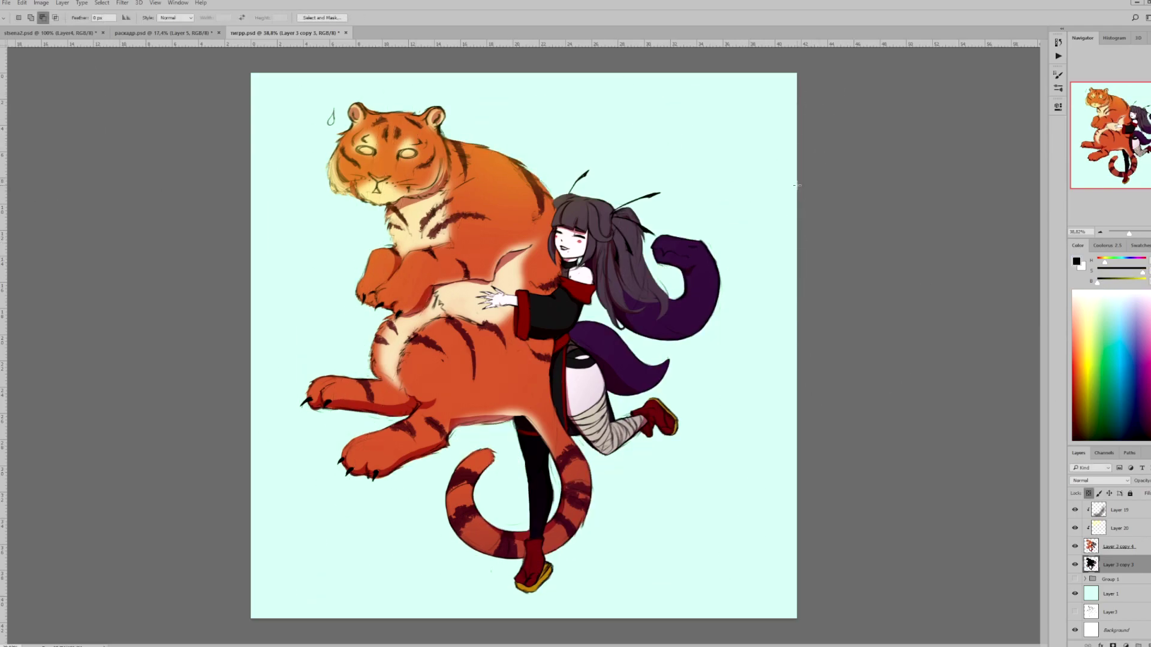
Step: Transform the black silhouette into a slanted shadow on the ground behind the girl's feet and set its opacity to 60%
{"action": "left_click_drag", "start_coordinate": [512, 92], "coordinate": [701, 381]}
{"action": "key", "text": "Return"}
{"action": "key", "text": "m"}
{"action": "key", "text": "6"}
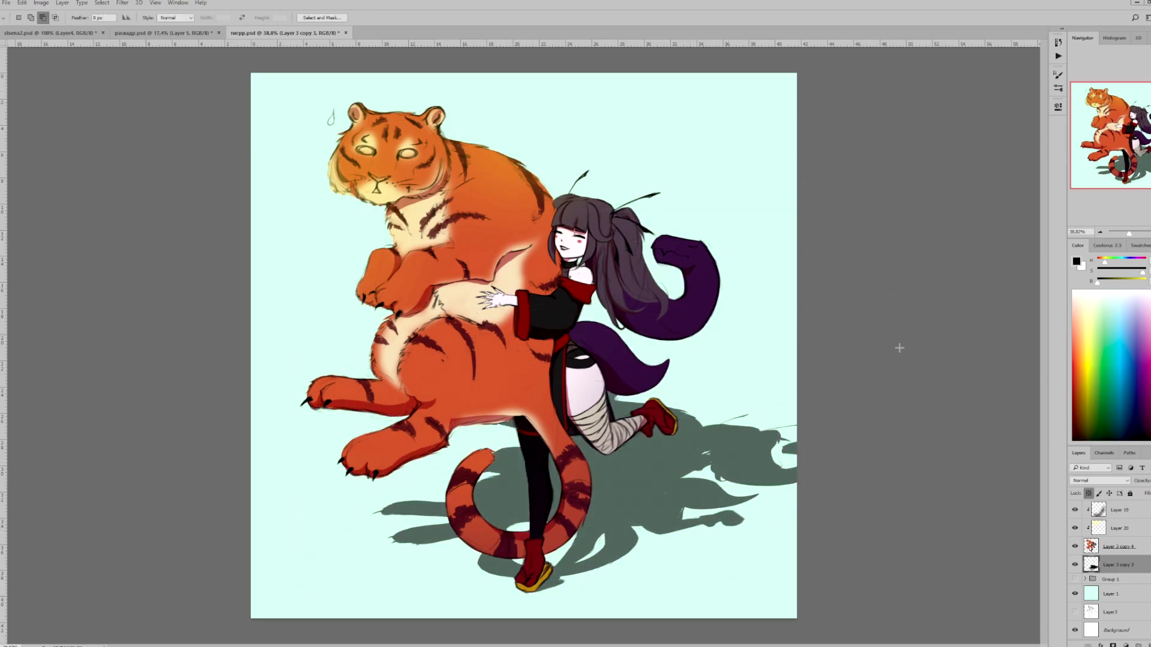
Step: Try painting soft yellow light directly on the mint background layer around the tiger's head
{"action": "left_click", "coordinate": [1128, 595]}
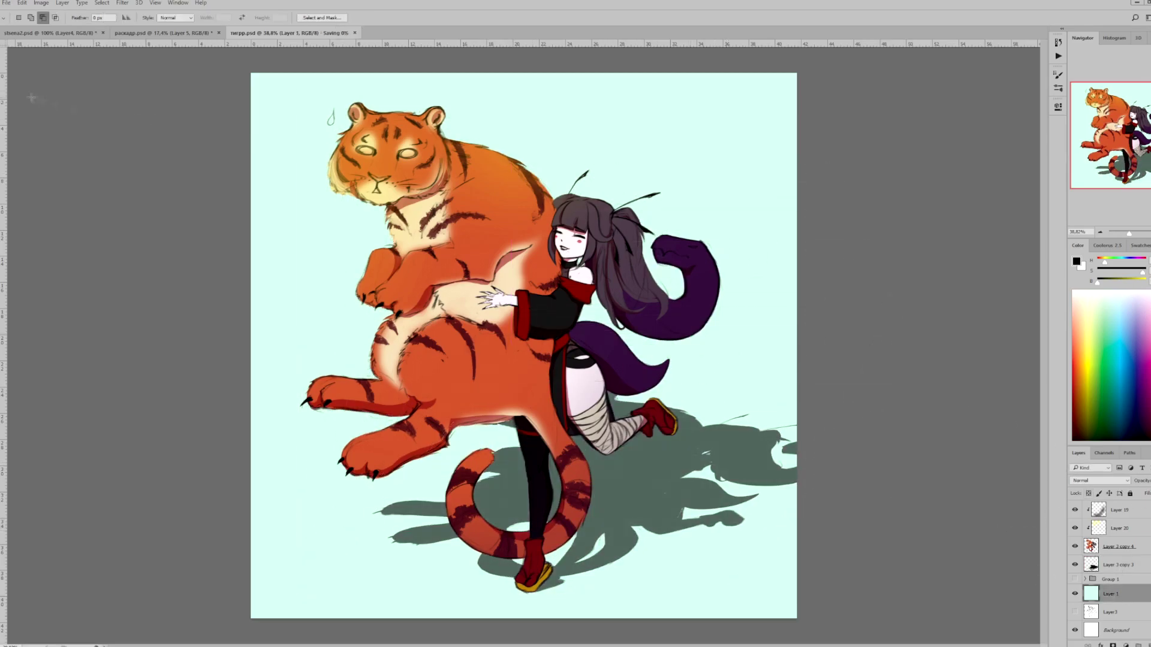
{"action": "key", "text": "b"}
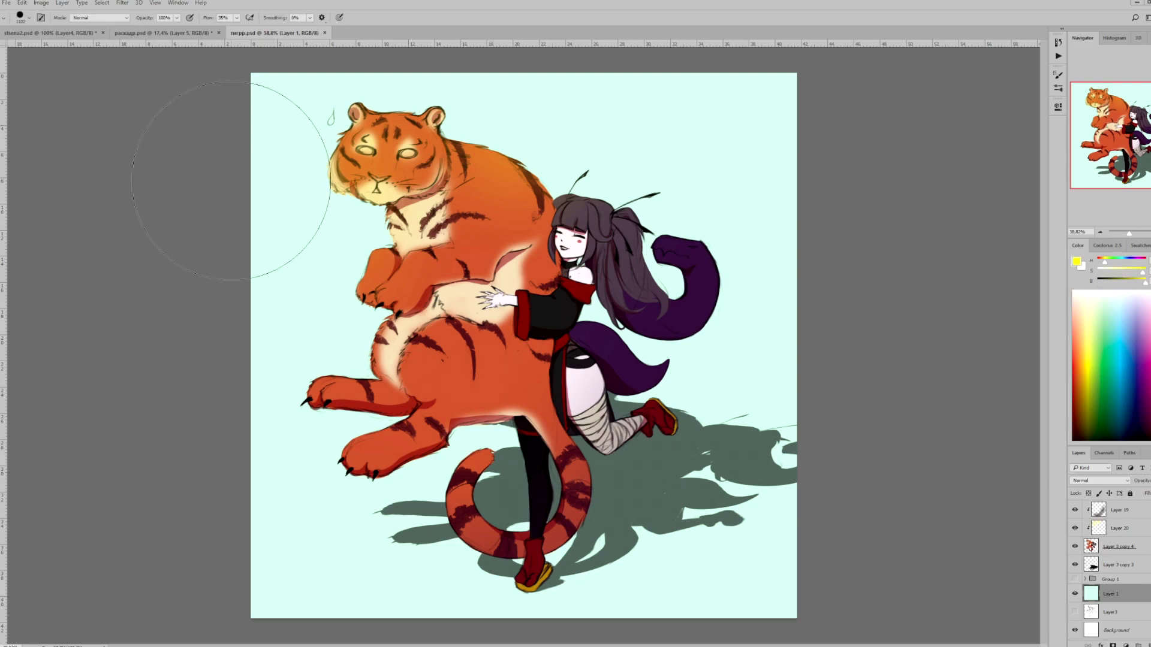
{"action": "left_click_drag", "start_coordinate": [275, 96], "coordinate": [359, 252]}
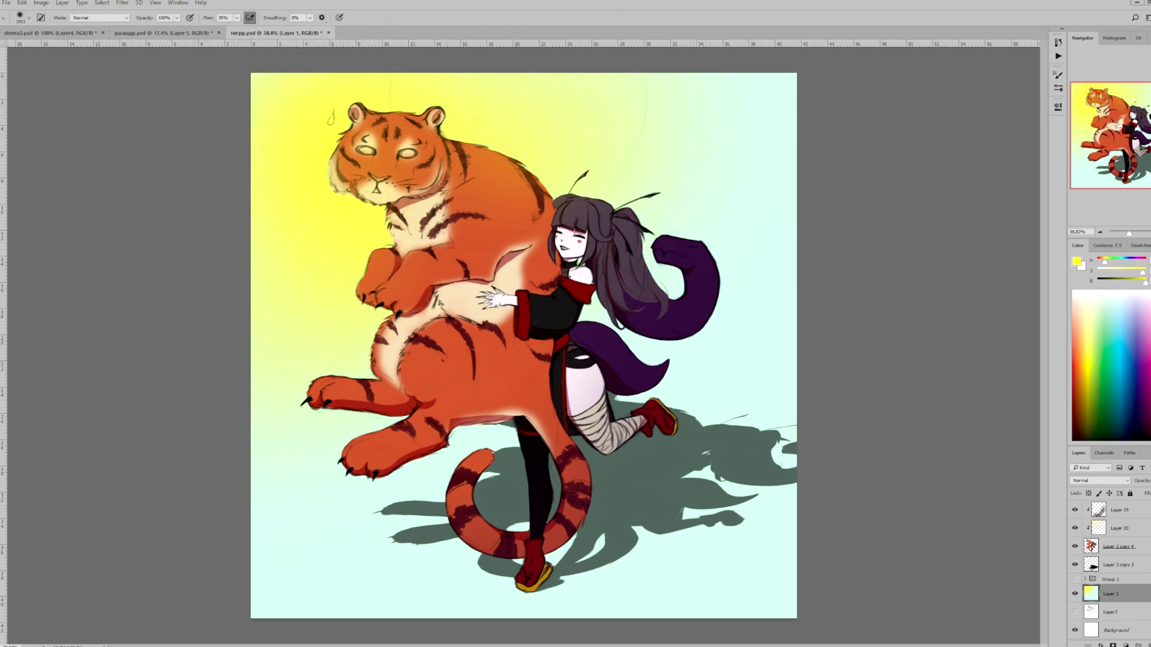
Step: Paint soft yellow light behind the tiger on a new layer above the mint background and soften its blending
{"action": "key", "text": "ctrl+shift+alt+n"}
{"action": "mouse_move", "coordinate": [419, 96]}
{"action": "left_mouse_down"}
{"action": "mouse_move", "coordinate": [288, 198]}
{"action": "mouse_move", "coordinate": [311, 360]}
{"action": "left_mouse_up"}
{"action": "key", "text": "shift+alt+o"}
Step: Paint the serpent's dark purple softly over the lower right ground on a new layer beneath the yellow one, and fade it
{"action": "key", "text": "ctrl+shift+alt+n"}
{"action": "key", "text": "ctrl+["}
{"action": "left_click", "coordinate": [690, 282], "text": "alt"}
{"action": "left_click_drag", "start_coordinate": [630, 539], "coordinate": [360, 569]}
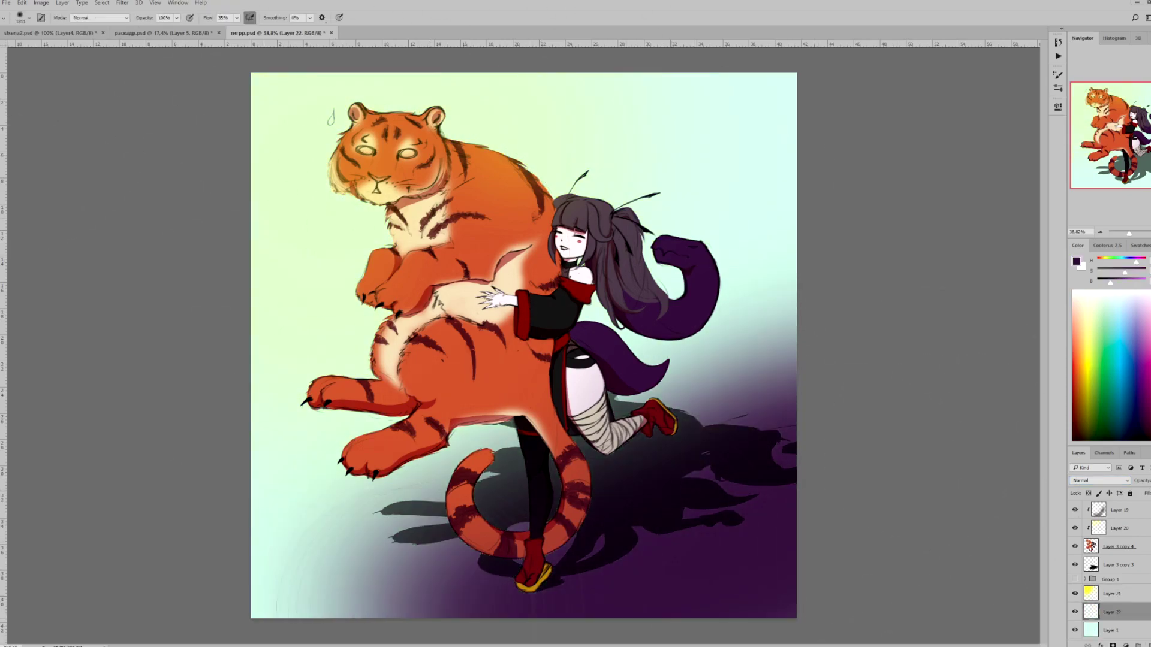
{"action": "key", "text": "ctrl+plus"}
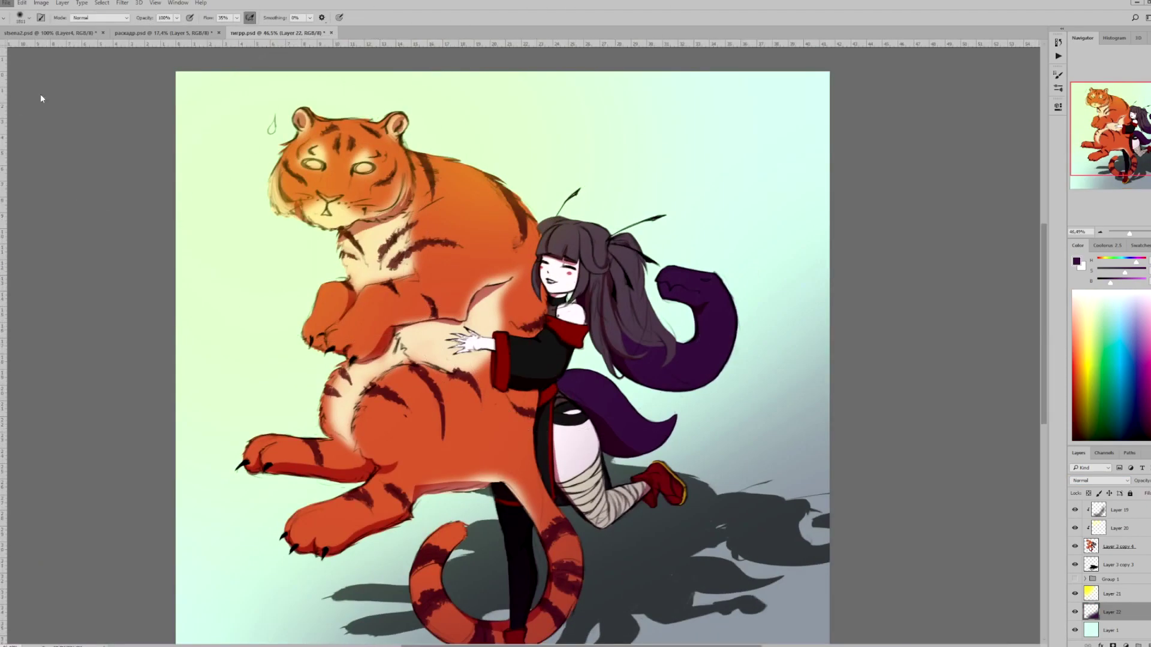
Step: Place a copy of the line layer above the merged artwork, check it with Free Transform and merge it down
{"action": "left_click_drag", "start_coordinate": [540, 282], "coordinate": [604, 276]}
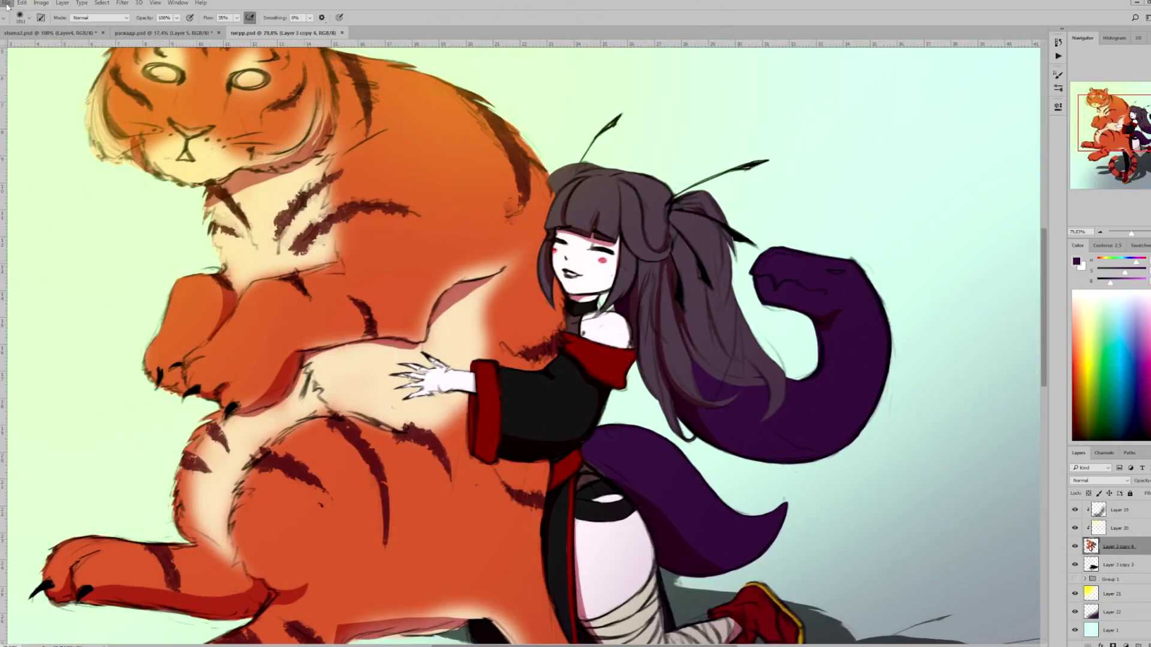
{"action": "scroll", "coordinate": [522, 342], "scroll_direction": "right", "scroll_amount": 1}
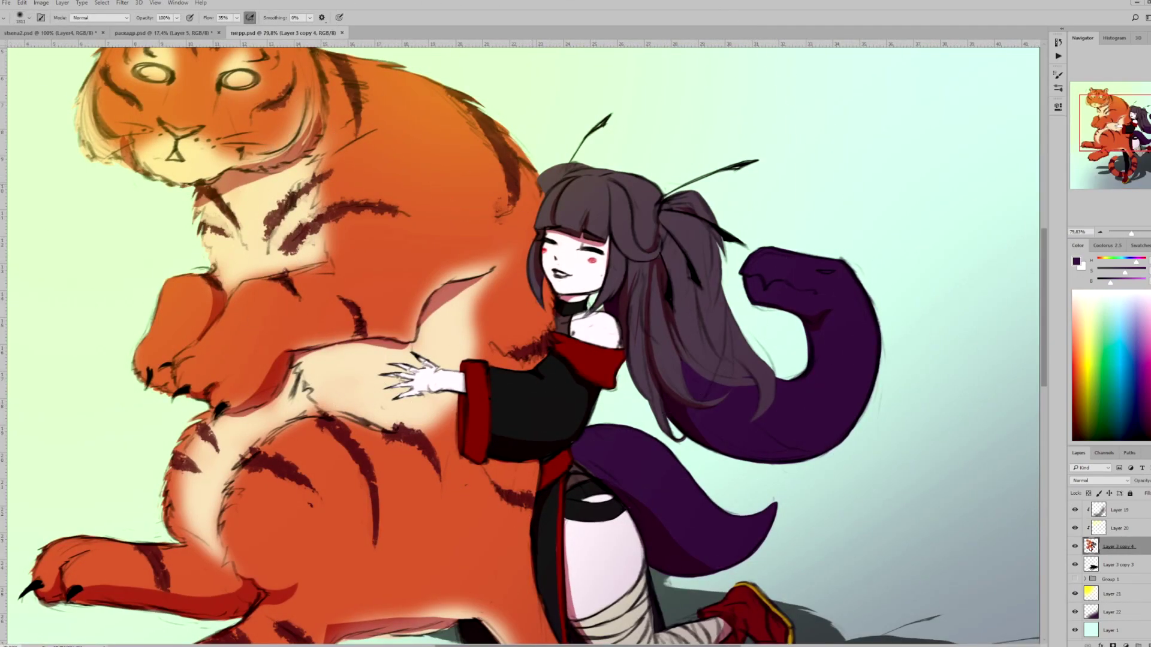
{"action": "key", "text": "z"}
{"action": "mouse_move", "coordinate": [647, 255]}
{"action": "left_mouse_down"}
{"action": "mouse_move", "coordinate": [540, 255]}
{"action": "mouse_move", "coordinate": [649, 254]}
{"action": "left_mouse_up"}
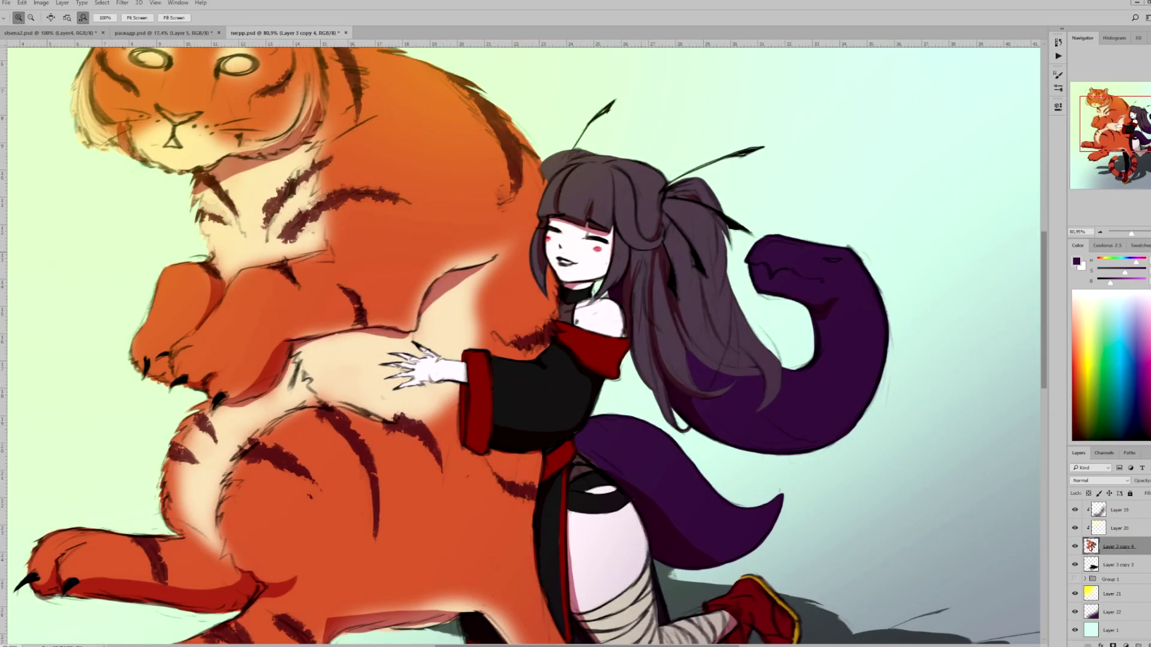
{"action": "left_click_drag", "start_coordinate": [650, 258], "coordinate": [594, 257]}
{"action": "left_click", "coordinate": [1126, 546]}
{"action": "key", "text": "ctrl+t"}
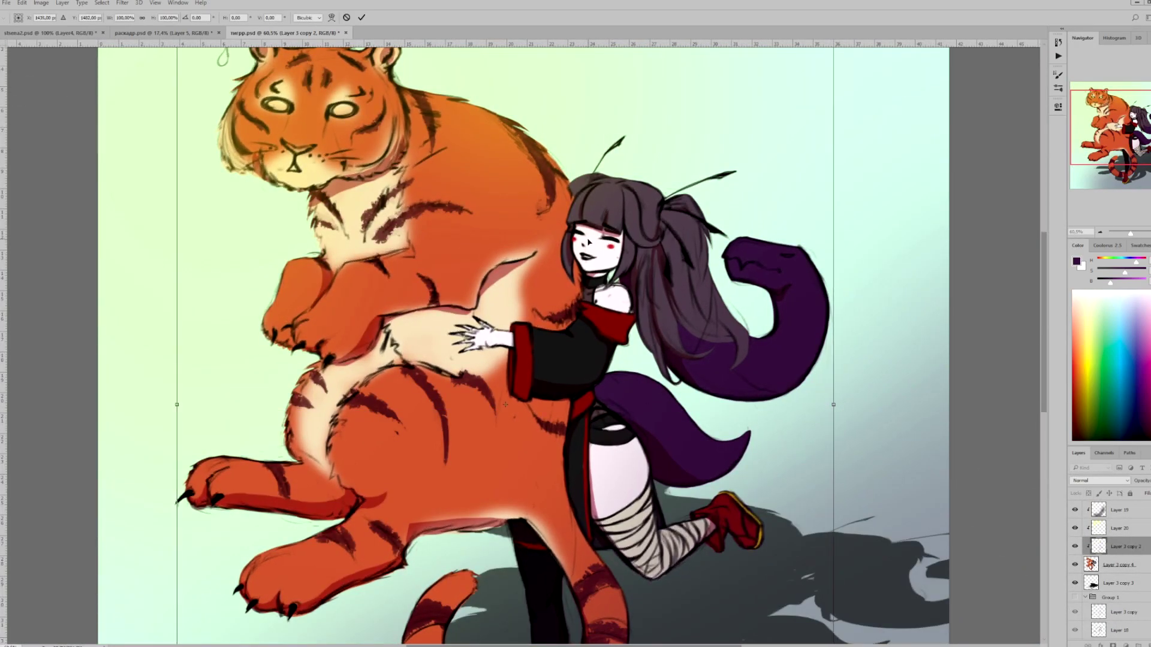
{"action": "key", "text": "Return"}
{"action": "key", "text": "ctrl+e"}
{"action": "key", "text": "m"}
{"action": "key", "text": "ctrl+0"}
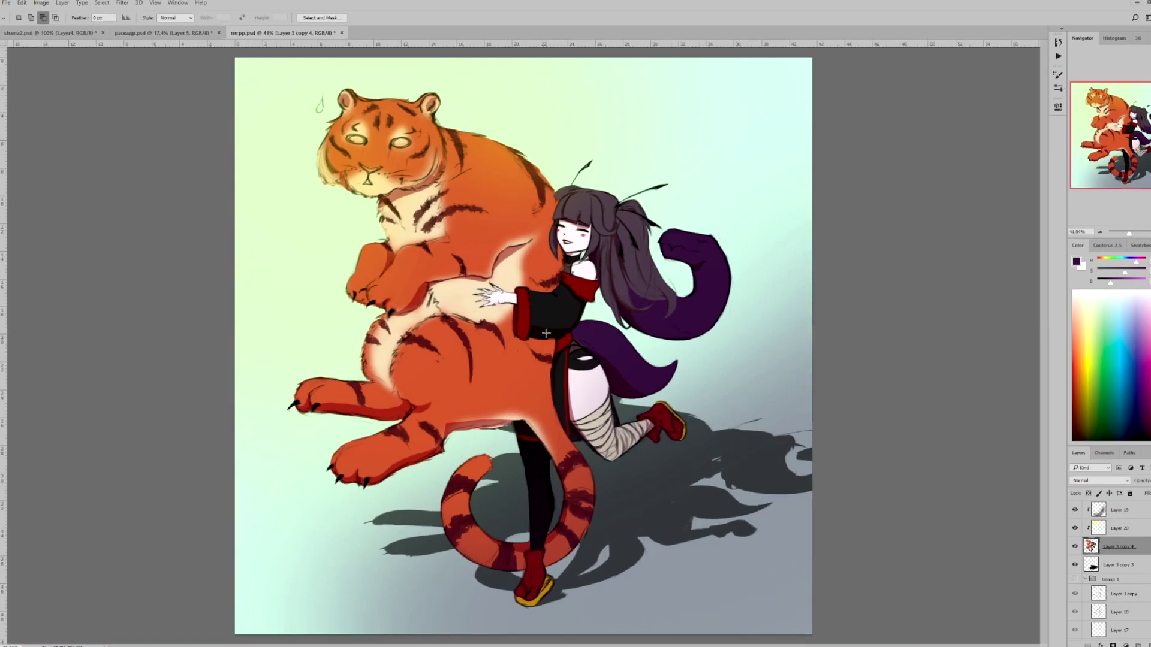
Step: Fill both of the tiger's eyes with white on a new clipped layer above the merged artwork
{"action": "scroll", "coordinate": [369, 66], "scroll_direction": "up", "scroll_amount": 5}
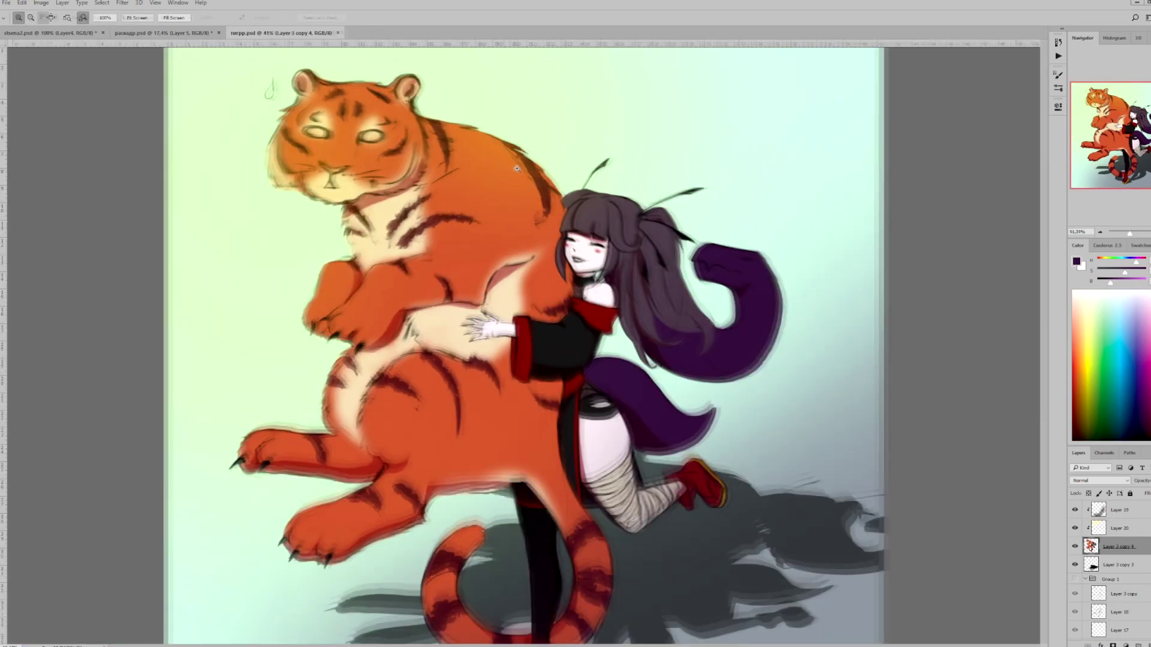
{"action": "key", "text": "b"}
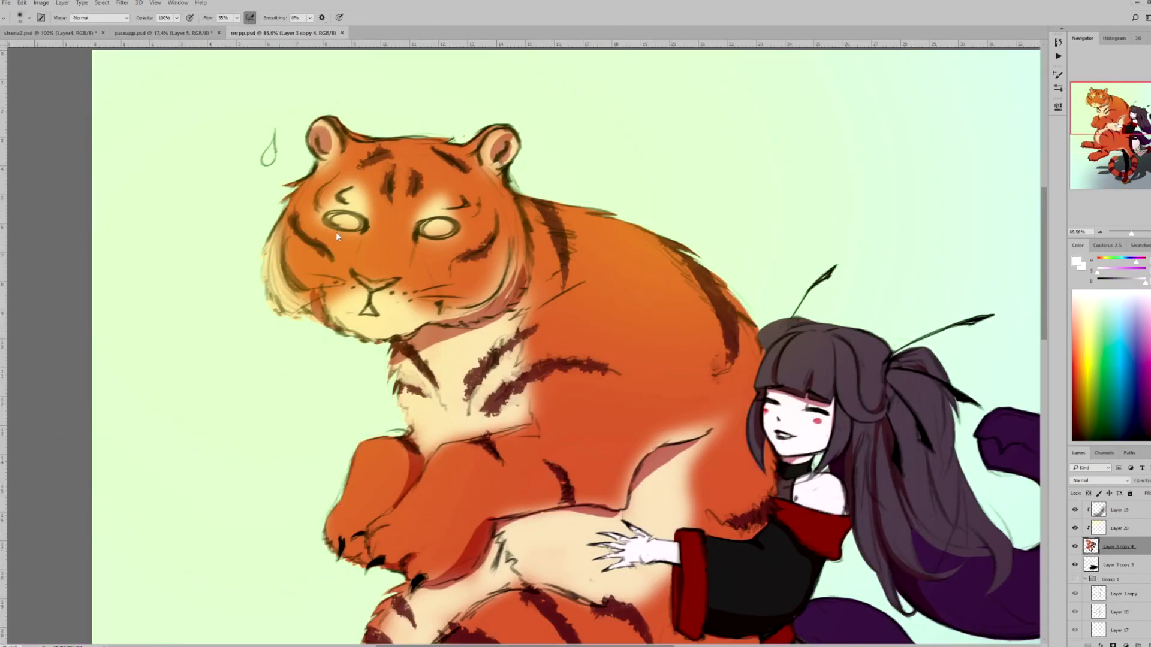
{"action": "key", "text": "ctrl+shift+alt+n"}
{"action": "scroll", "coordinate": [367, 184], "scroll_direction": "up", "scroll_amount": 2}
{"action": "left_click_drag", "start_coordinate": [460, 245], "coordinate": [453, 247]}
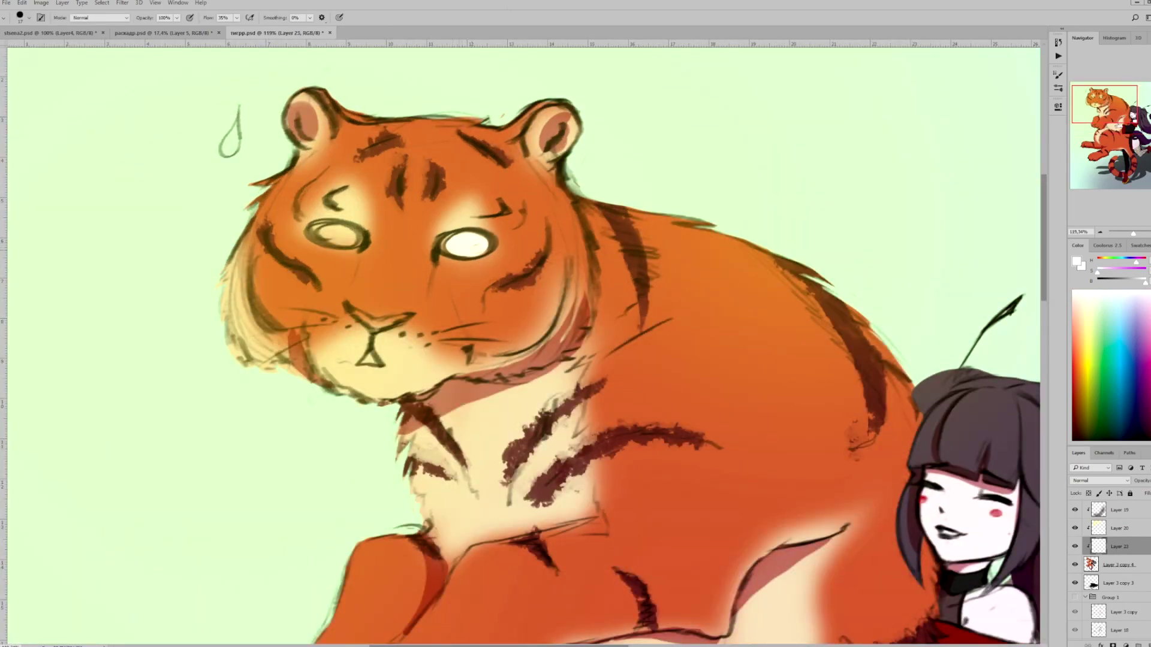
Step: Colour the sweat drop beside the tiger's head light blue on a new layer beneath the artwork and tidy its edges
{"action": "scroll", "coordinate": [327, 231], "scroll_direction": "down", "scroll_amount": 5}
{"action": "scroll", "coordinate": [327, 231], "scroll_direction": "up", "scroll_amount": 3}
{"action": "key", "text": "ctrl+shift+alt+n"}
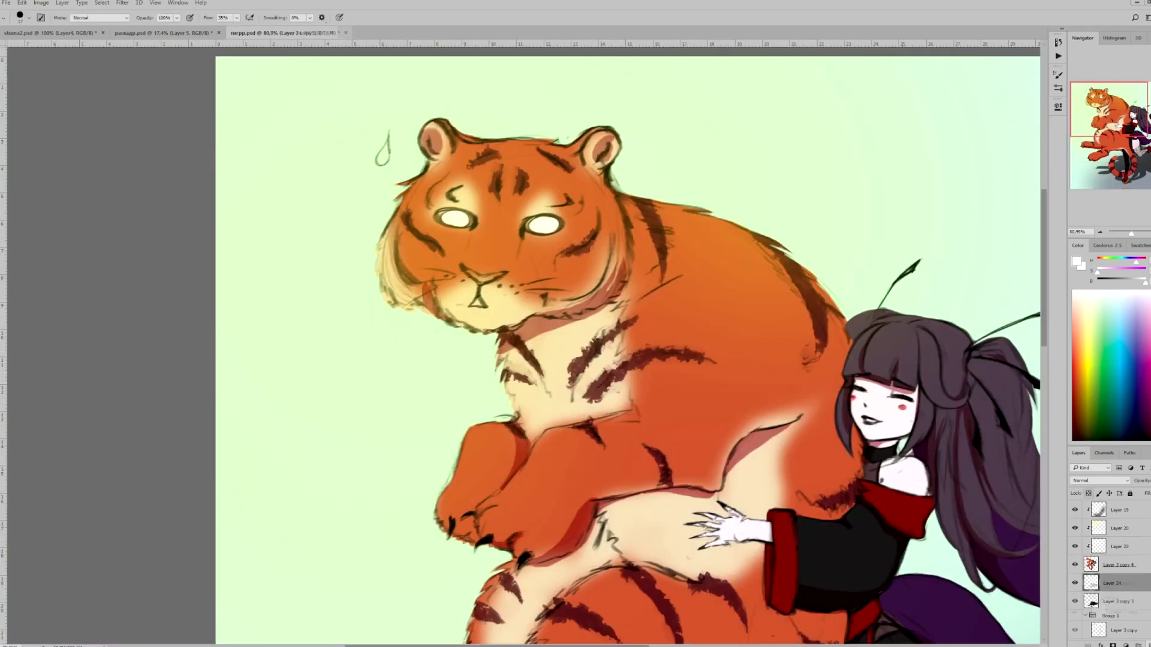
{"action": "scroll", "coordinate": [384, 174], "scroll_direction": "up", "scroll_amount": 2}
{"action": "left_click_drag", "start_coordinate": [391, 150], "coordinate": [381, 191]}
{"action": "key", "text": "bracketleft"}
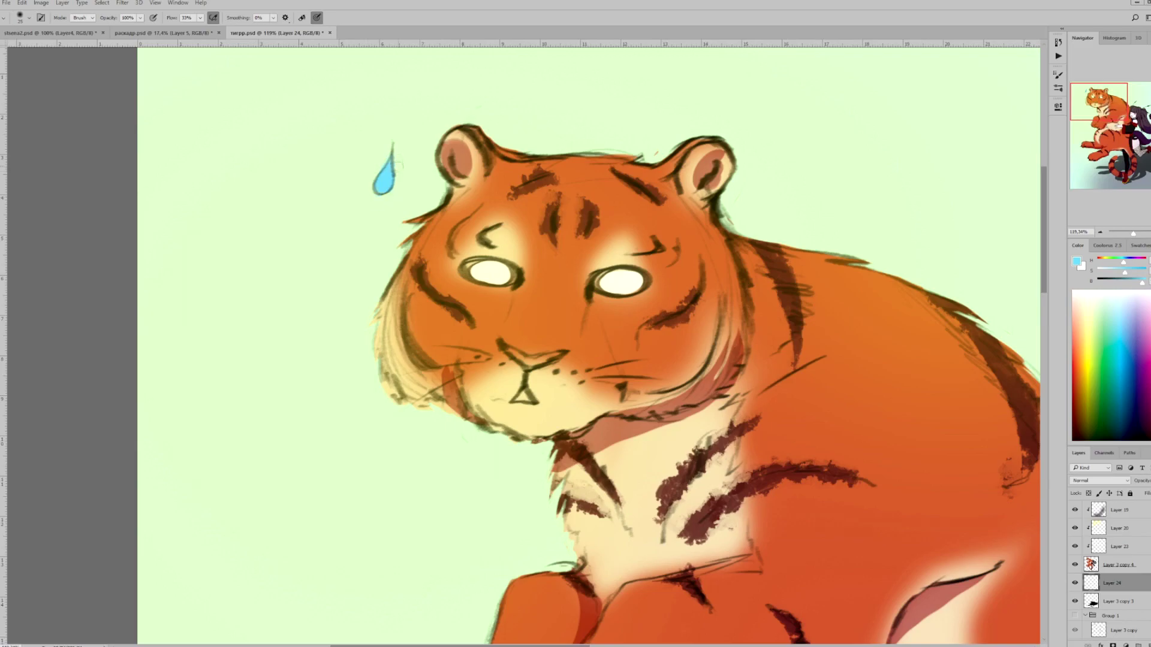
{"action": "key", "text": "z"}
{"action": "scroll", "coordinate": [517, 297], "scroll_direction": "down", "scroll_amount": 5}
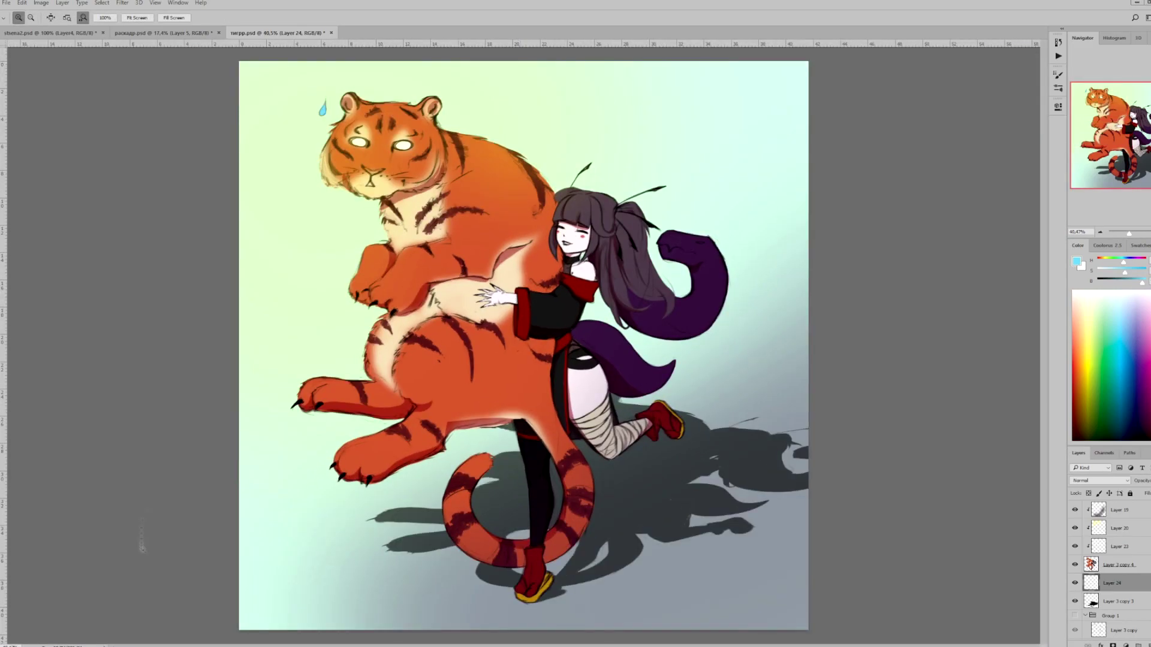
Step: Paint purple eye shadow around the girl's closed eyes on a new clipped layer set to Hard Light
{"action": "scroll", "coordinate": [613, 191], "scroll_direction": "up", "scroll_amount": 5}
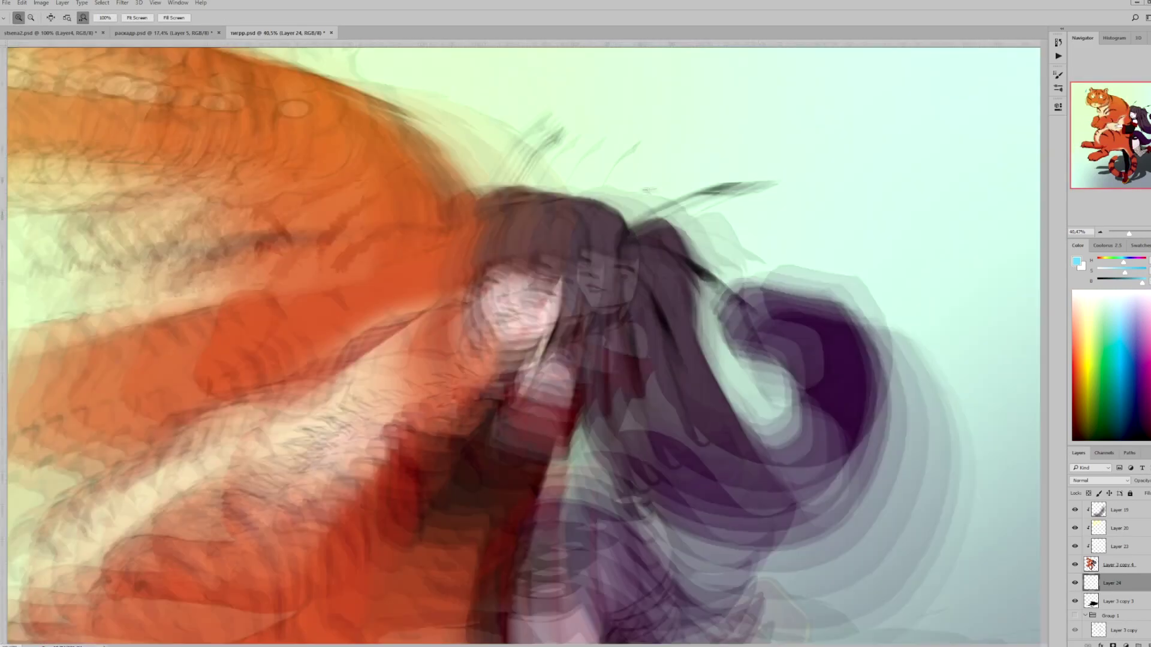
{"action": "key", "text": "ctrl+shift+alt+n"}
{"action": "key", "text": "i"}
{"action": "scroll", "coordinate": [465, 325], "scroll_direction": "up", "scroll_amount": 3}
{"action": "key", "text": "b"}
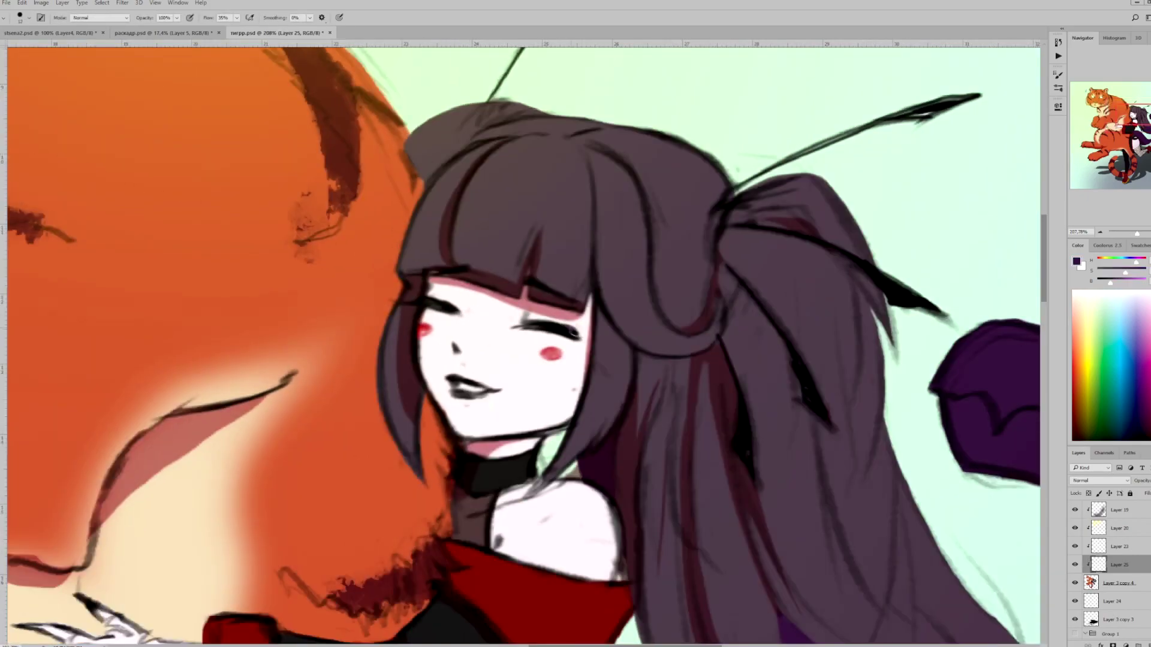
{"action": "key", "text": "["}
{"action": "key", "text": "["}
{"action": "left_click_drag", "start_coordinate": [531, 317], "coordinate": [588, 347]}
{"action": "mouse_move", "coordinate": [431, 297]}
{"action": "left_mouse_down"}
{"action": "mouse_move", "coordinate": [450, 305]}
{"action": "mouse_move", "coordinate": [444, 314]}
{"action": "left_mouse_up"}
{"action": "key", "text": "shift+alt+h"}
{"action": "scroll", "coordinate": [521, 342], "scroll_direction": "down", "scroll_amount": 1}
{"action": "key", "text": "e"}
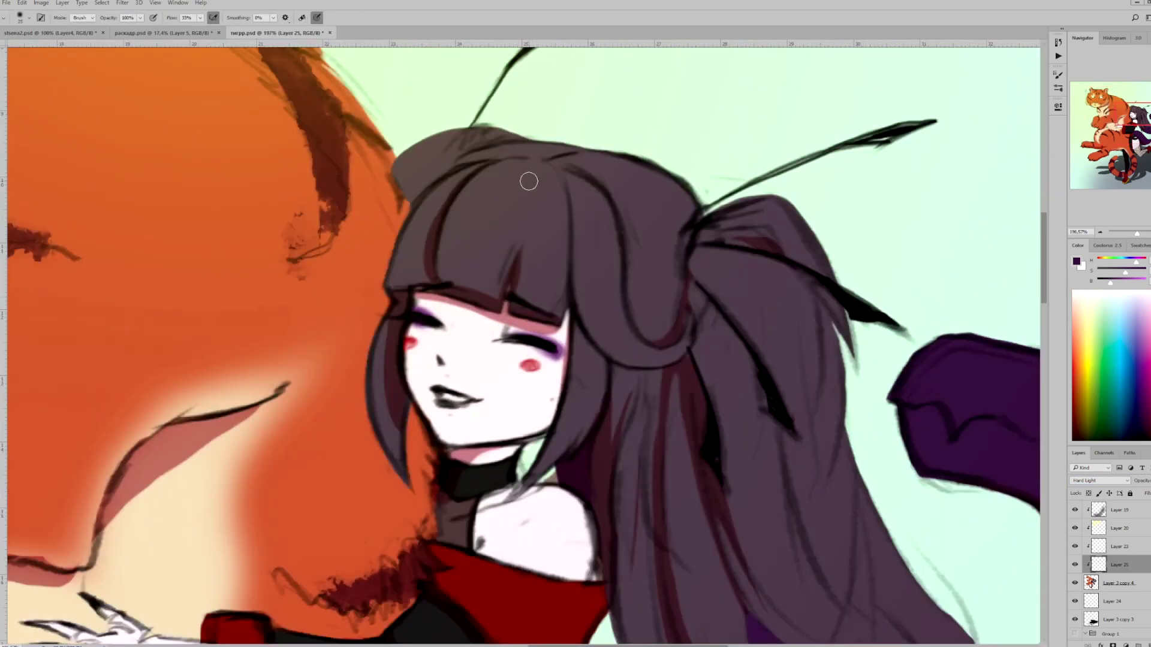
Step: Darken the girl's eye shadow with a near-black purple while the layer's transparency is locked
{"action": "key", "text": "b"}
{"action": "scroll", "coordinate": [546, 345], "scroll_direction": "down", "scroll_amount": 5}
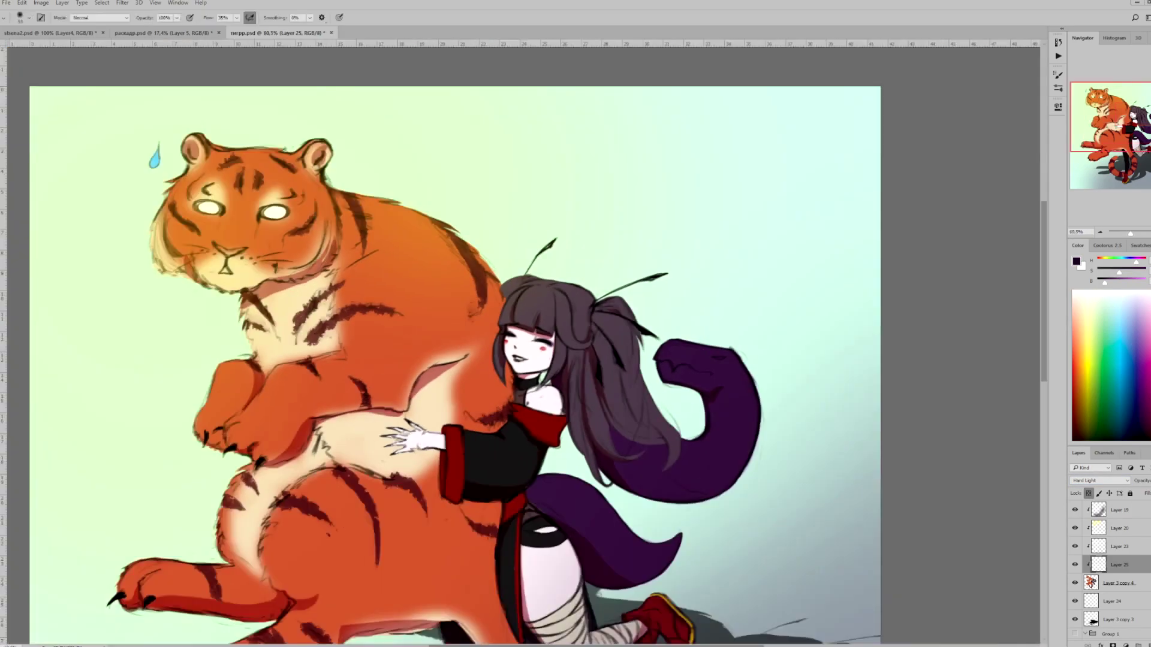
{"action": "scroll", "coordinate": [546, 344], "scroll_direction": "down", "scroll_amount": 2}
{"action": "scroll", "coordinate": [546, 345], "scroll_direction": "up", "scroll_amount": 5}
{"action": "scroll", "coordinate": [546, 344], "scroll_direction": "down", "scroll_amount": 4}
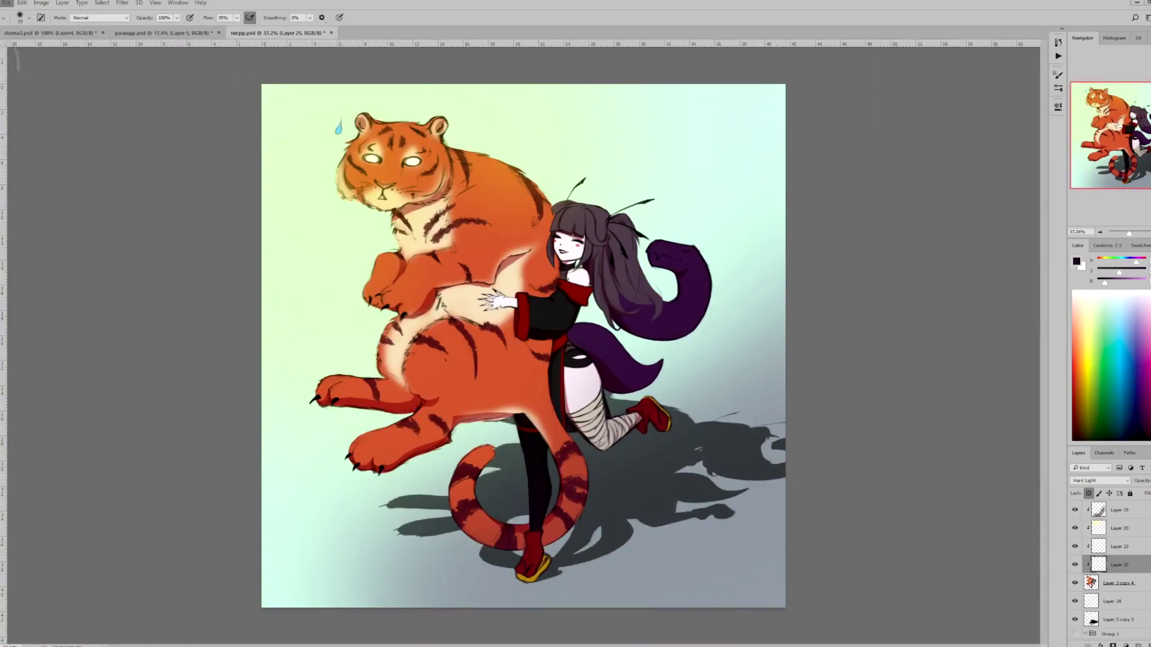
Step: Flip the canvas horizontally, shift the tiger's mouth slightly on the merged artwork layer, and flip the canvas back
{"action": "left_click", "coordinate": [1102, 577]}
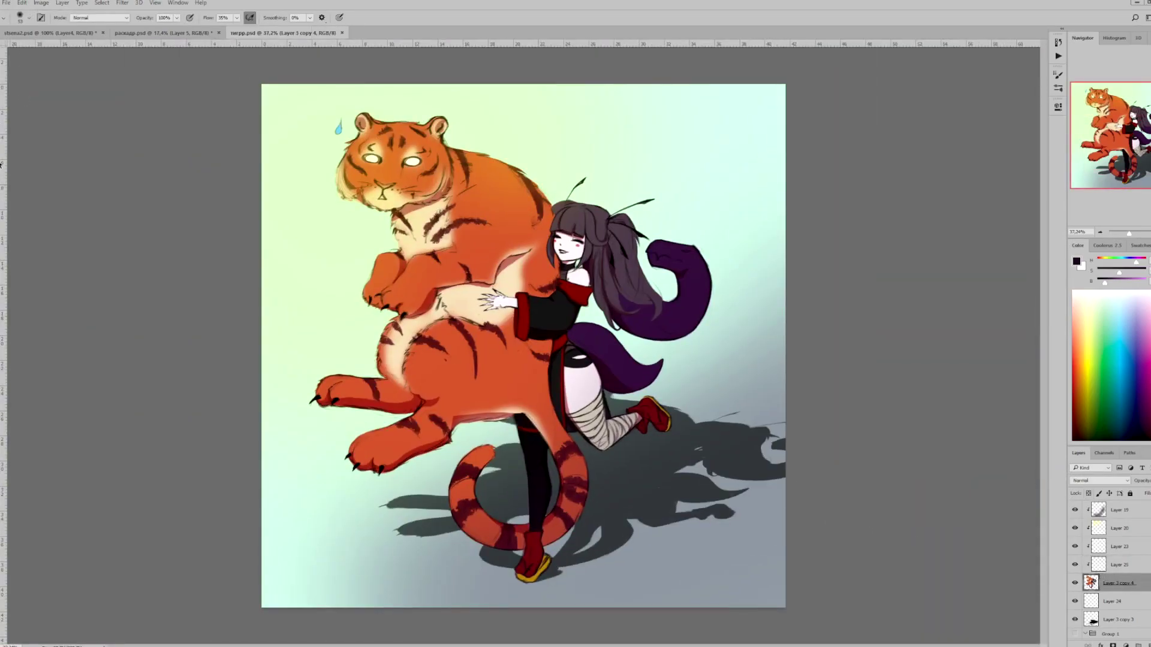
{"action": "key", "text": "ctrl+z"}
{"action": "key", "text": "ctrl+z"}
{"action": "key", "text": "ctrl+z"}
{"action": "key", "text": "ctrl+shift+h"}
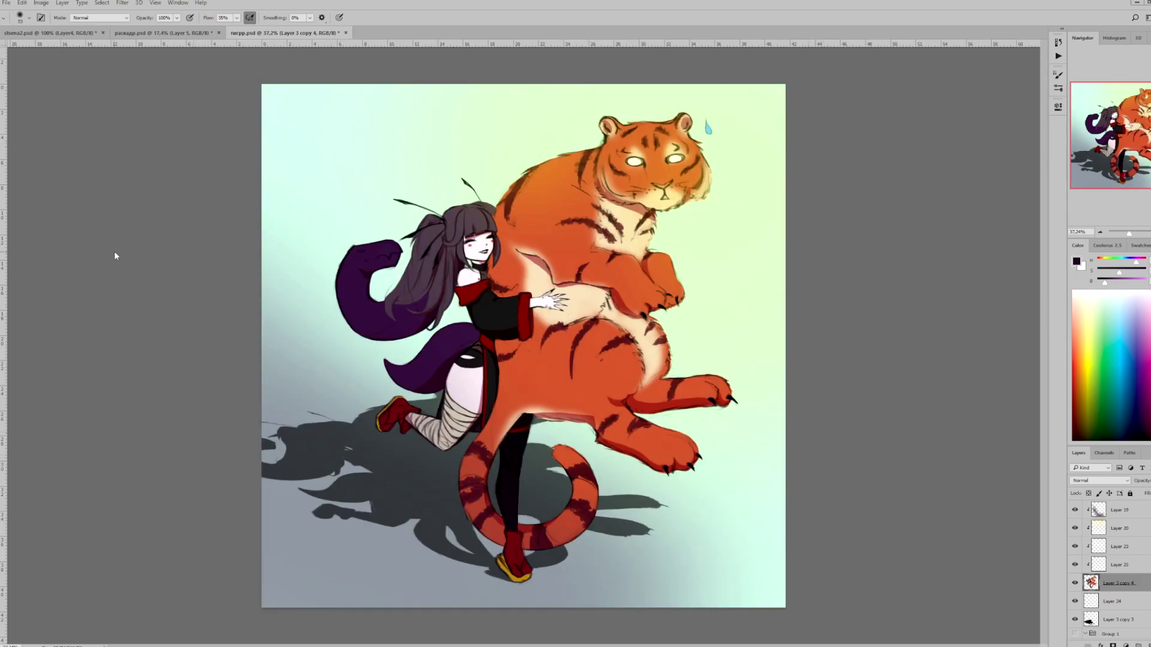
{"action": "key", "text": "ctrl+z"}
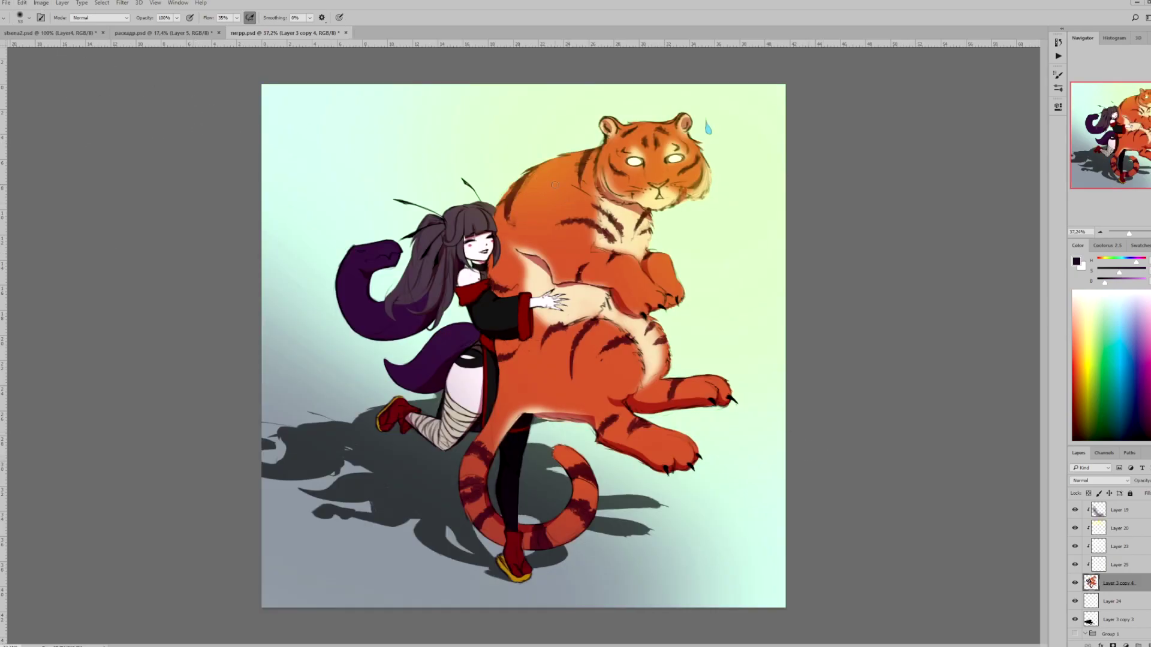
{"action": "key", "text": "ctrl+shift+h"}
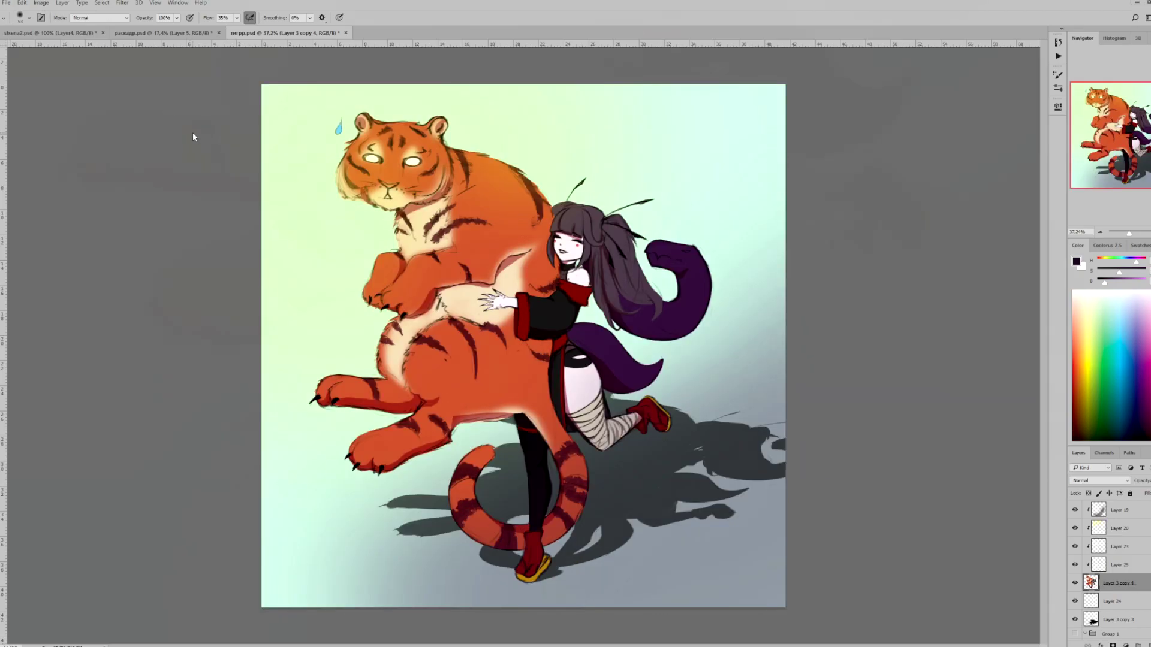